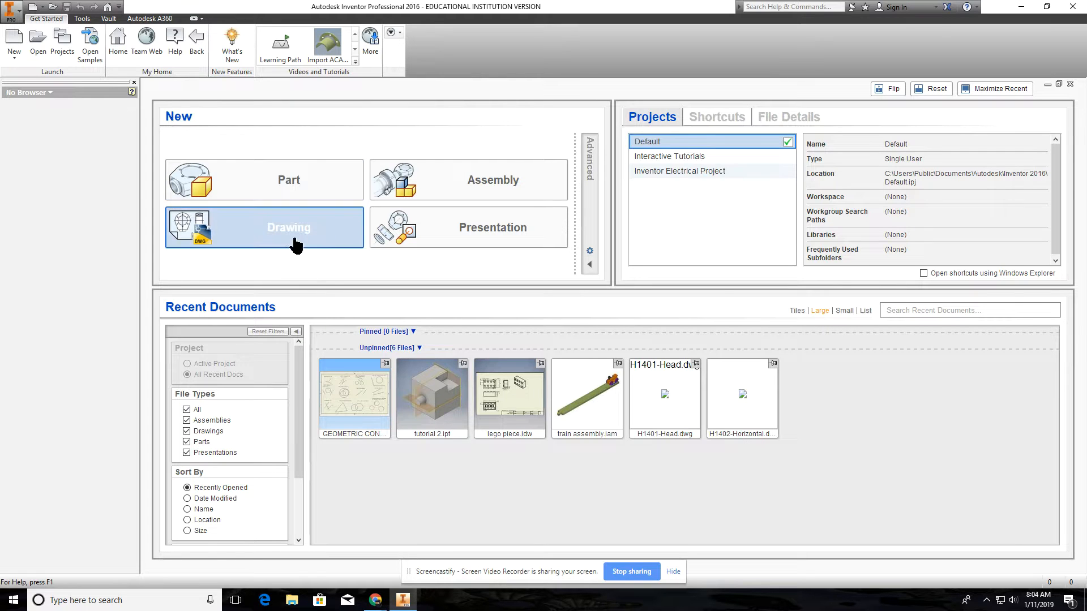
Create a new drawing from the A size tblock.idw template in the IED titlle block folder, skipping all unresolved links.
click(14, 39)
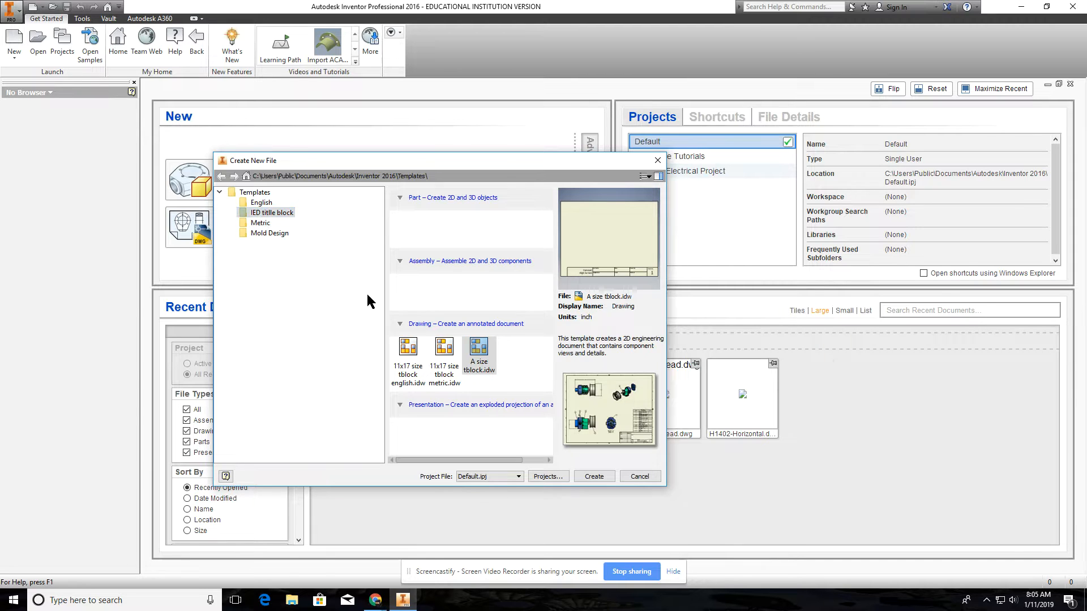
click(418, 365)
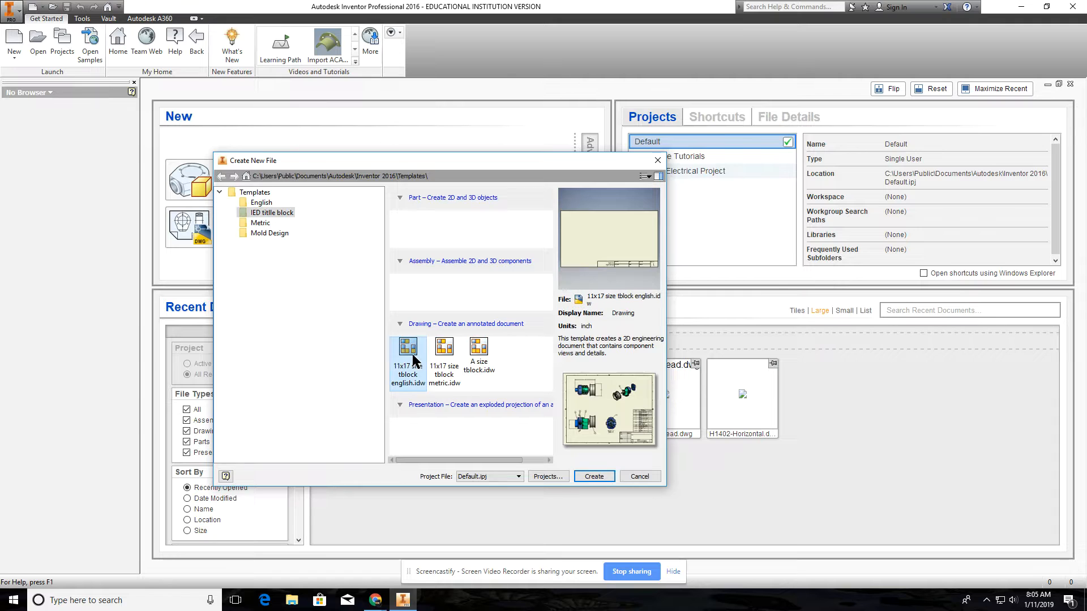
click(453, 360)
click(478, 350)
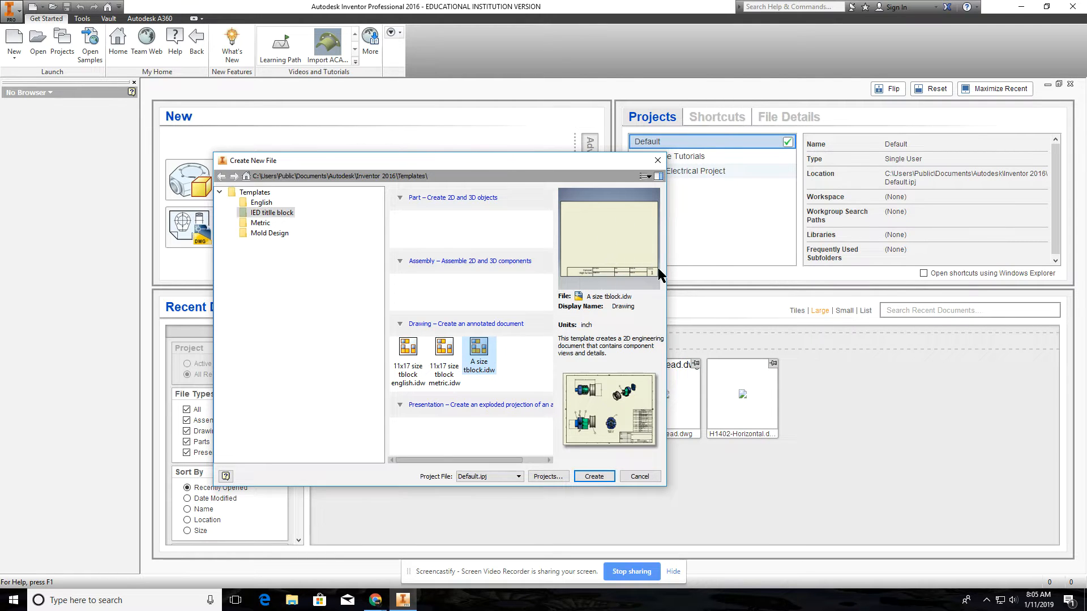
double_click(483, 355)
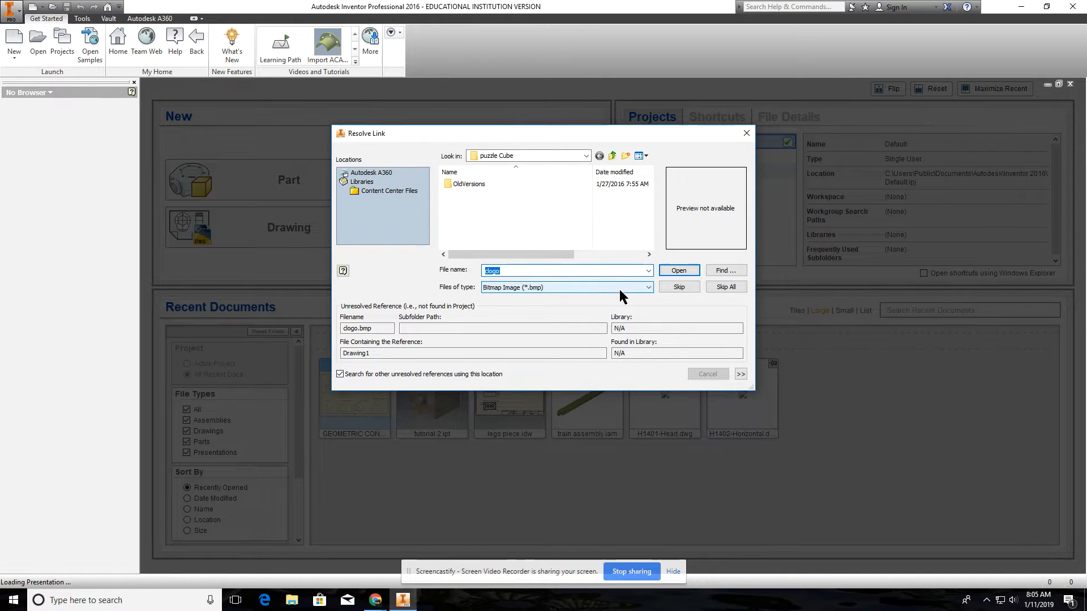
click(715, 288)
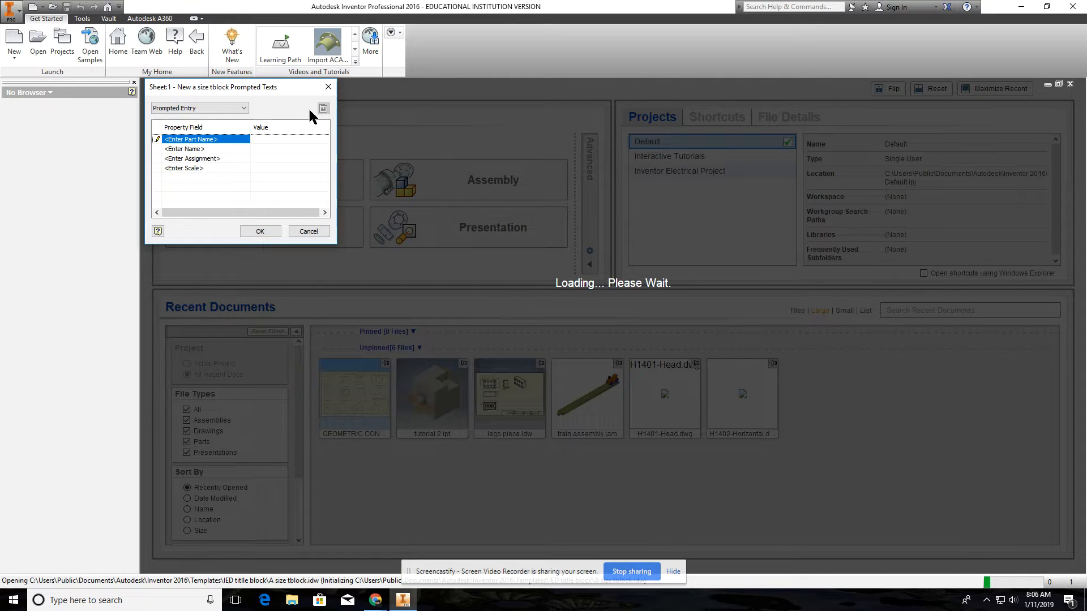
Enter Black Part as the title block's part name and fill in the drafter's name.
drag(266, 90, 535, 243)
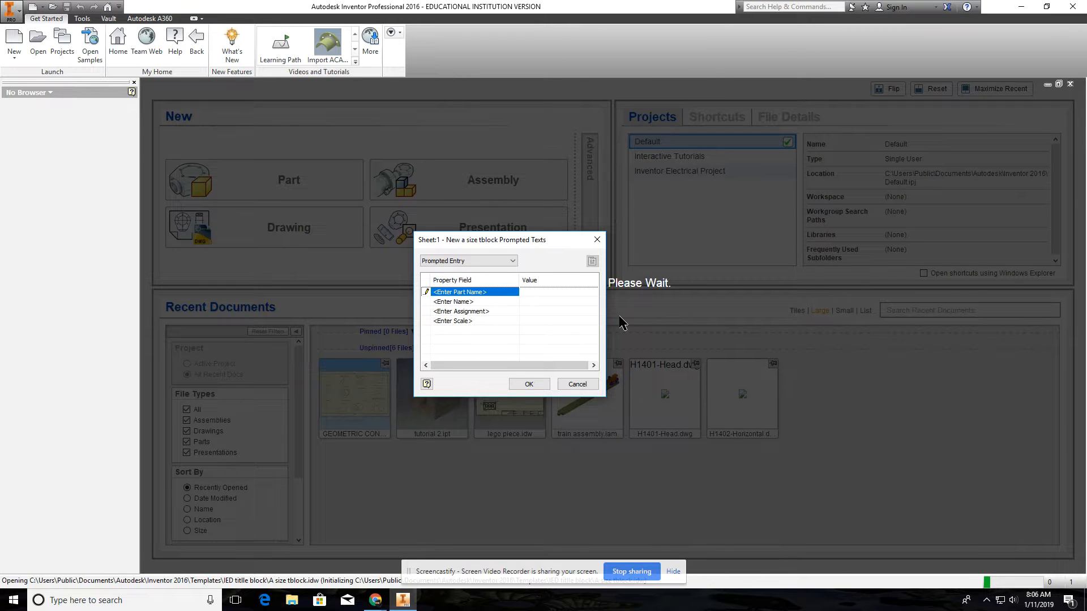
key(super+plus)
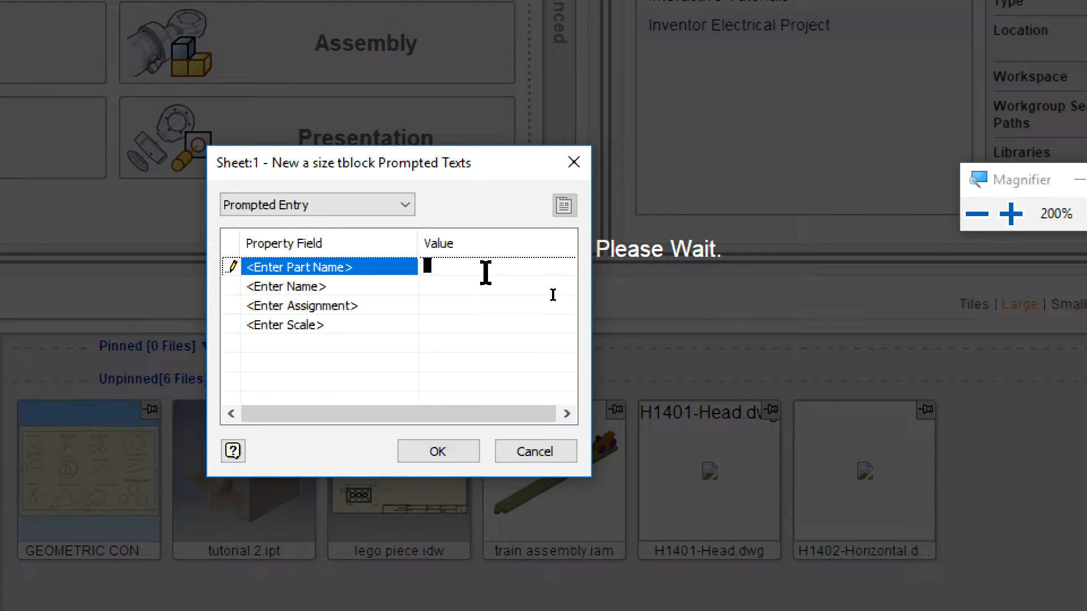
text(Black Part)
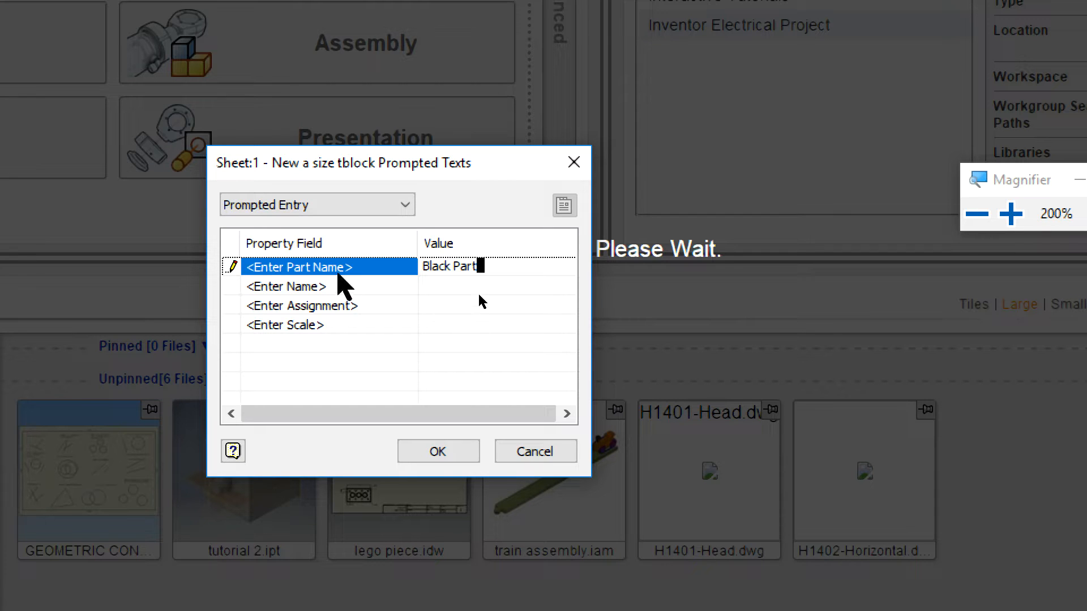
click(444, 287)
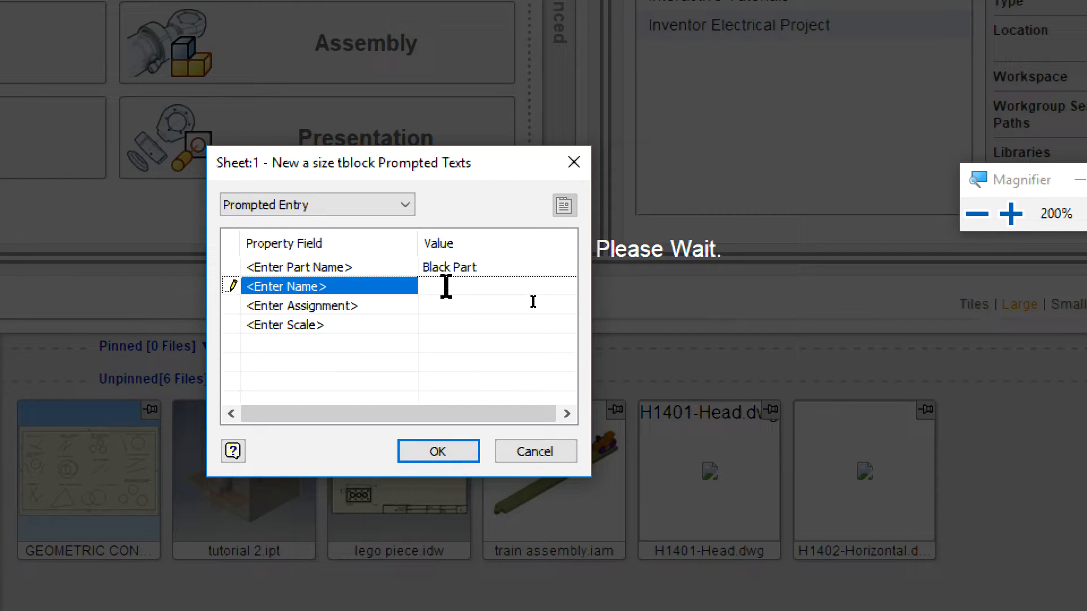
text(M DuBois)
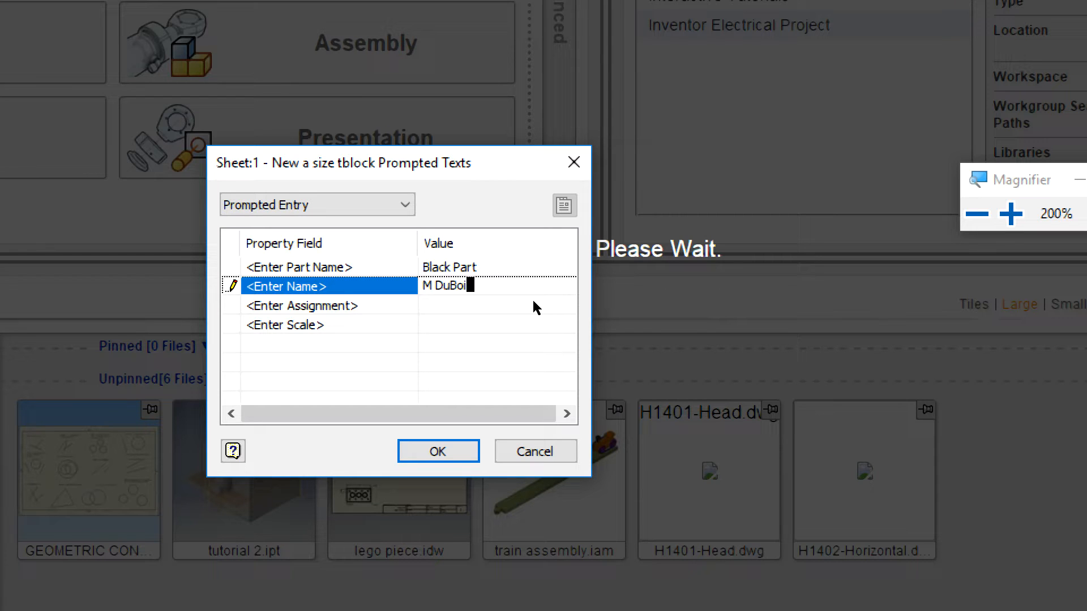
Set the title block's assignment to Puzzle Cube and scale to 1"=1", then accept the entries and the style library definitions.
click(436, 305)
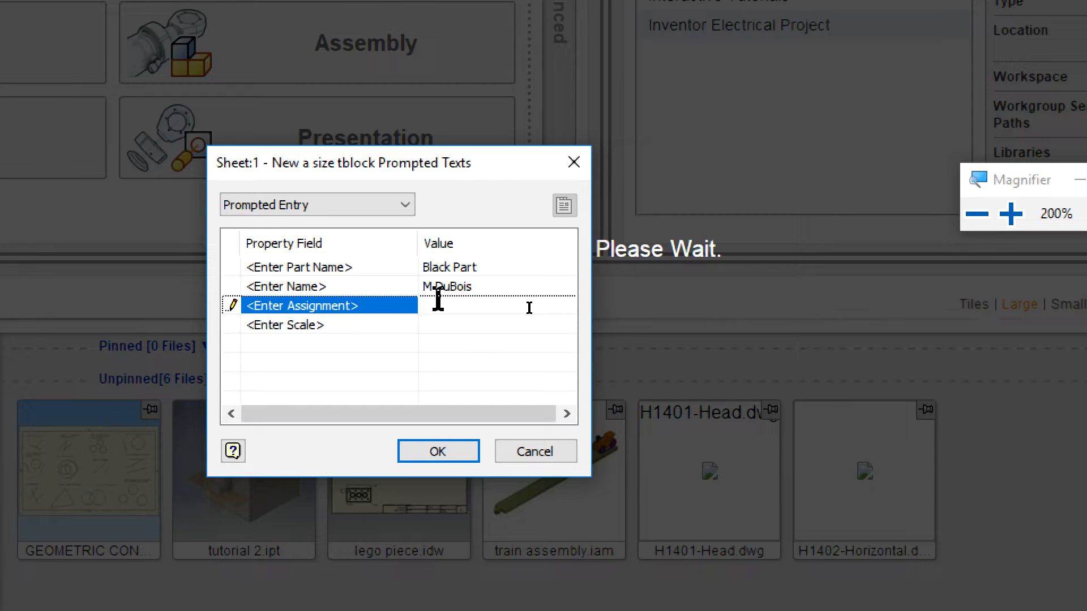
text(Puzzle Cube)
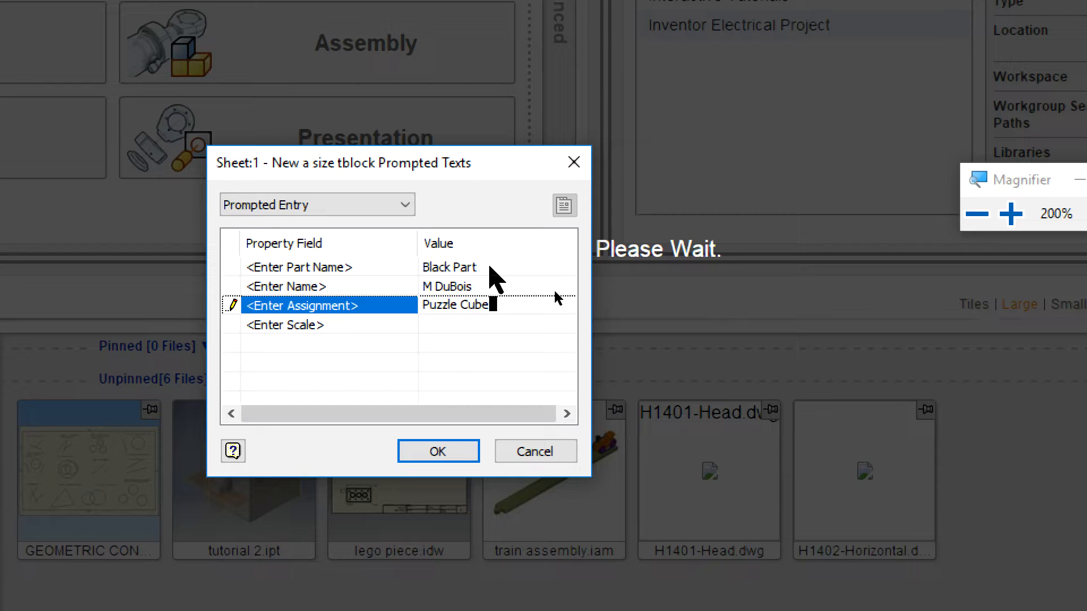
click(453, 322)
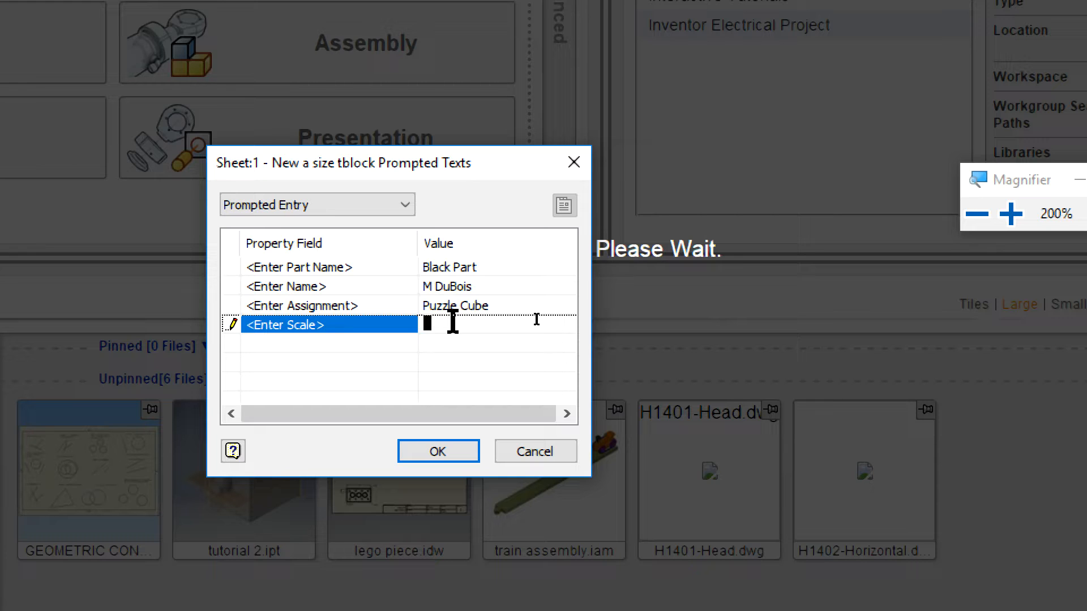
text(1"=1")
click(439, 452)
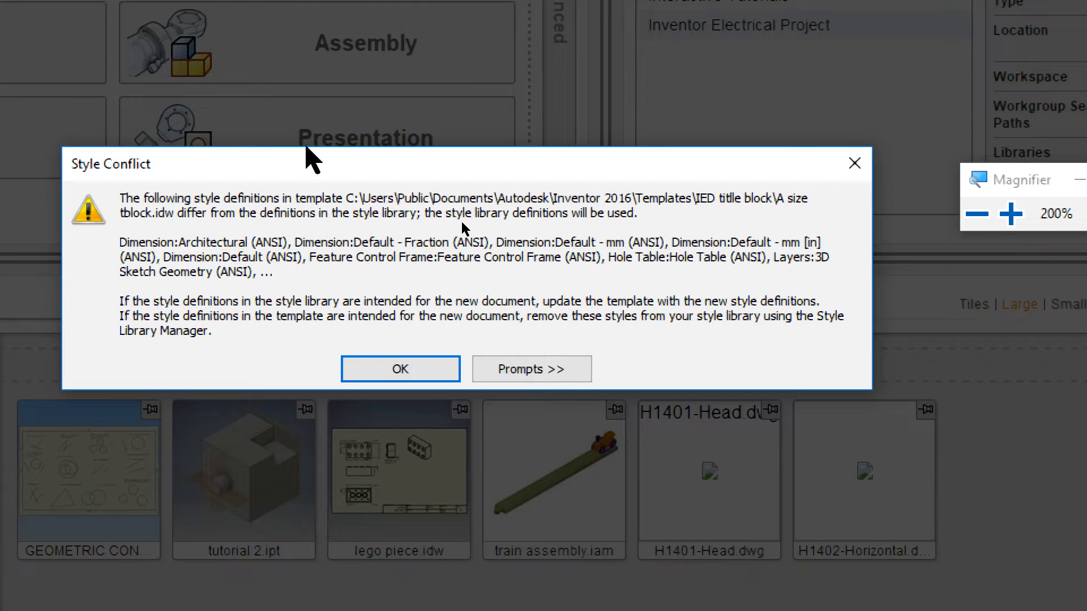
click(400, 371)
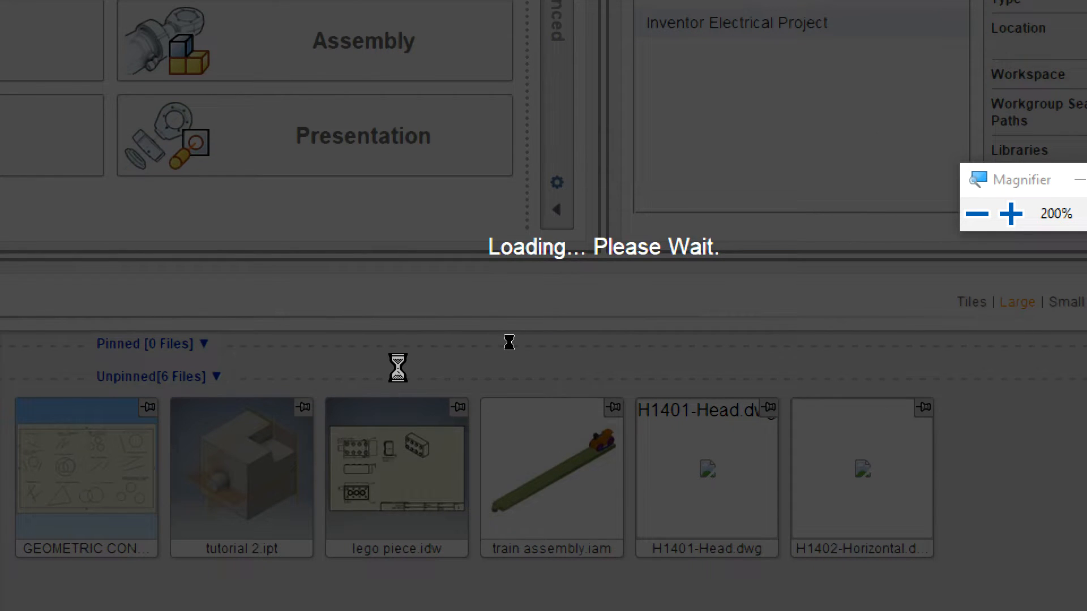
key(super+minus)
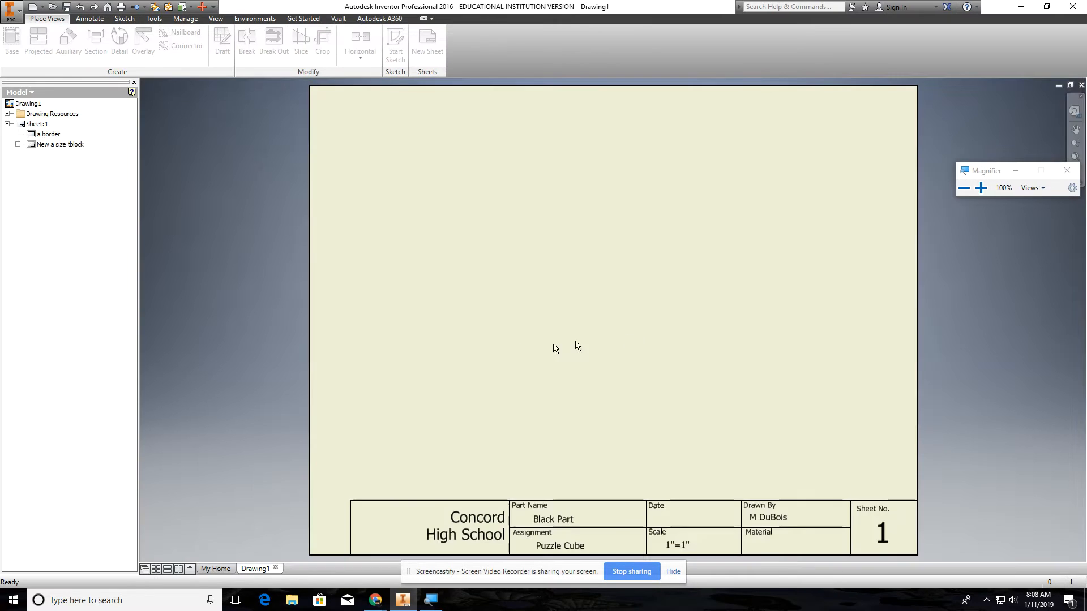
click(1066, 181)
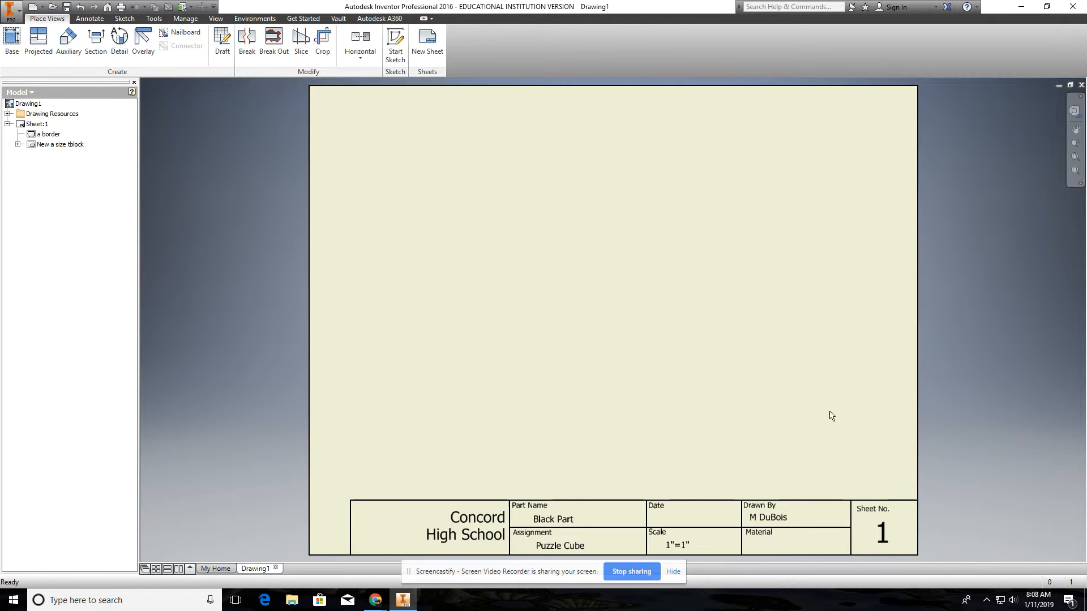
Examine the title block on the sheet and its editable Field Text properties, closing them without changes.
middle_drag(779, 402, 766, 355)
scroll(733, 458, down, 3)
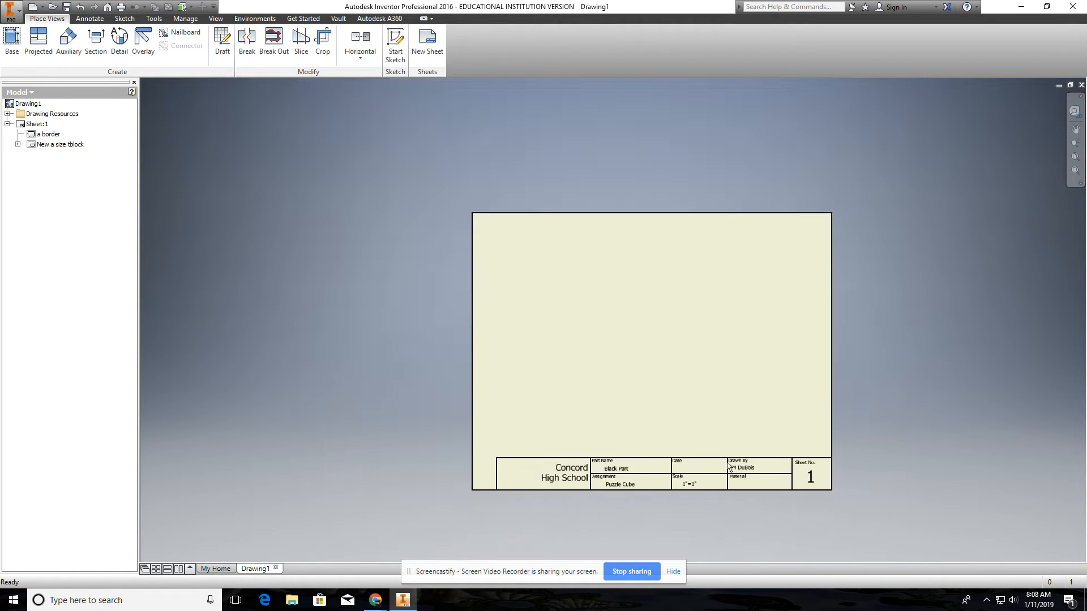
scroll(731, 463, up, 4)
middle_drag(742, 451, 704, 427)
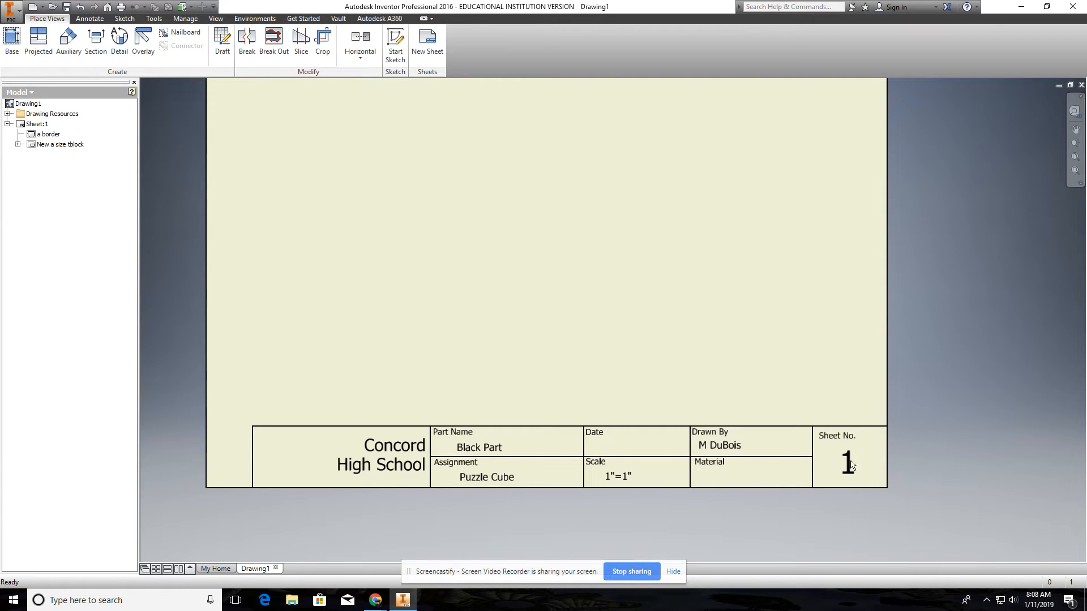
click(17, 144)
key(F2)
drag(506, 274, 512, 320)
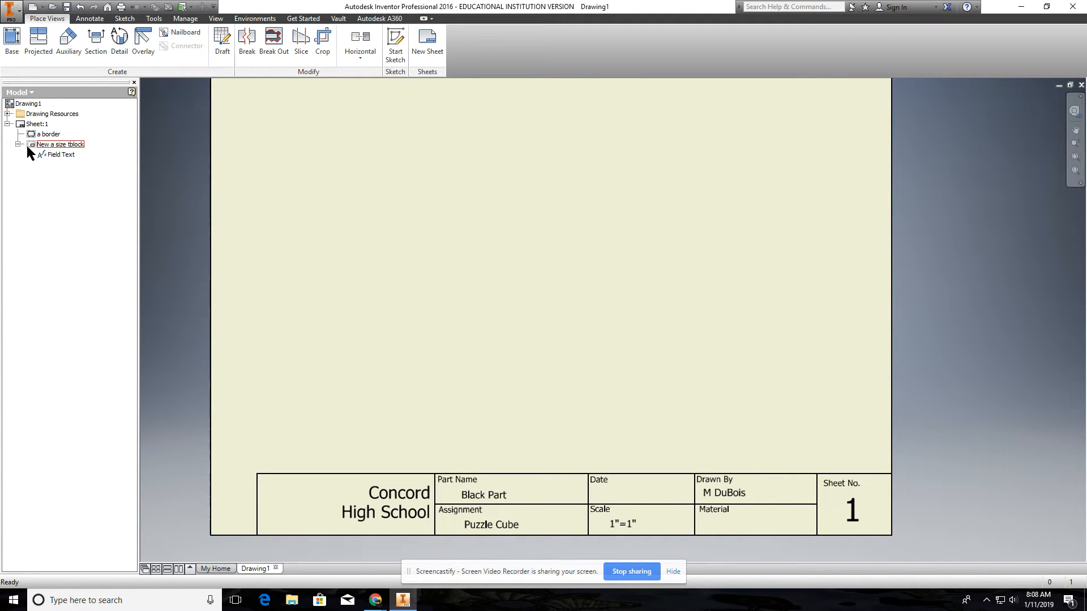
key(super+plus)
key(super+plus)
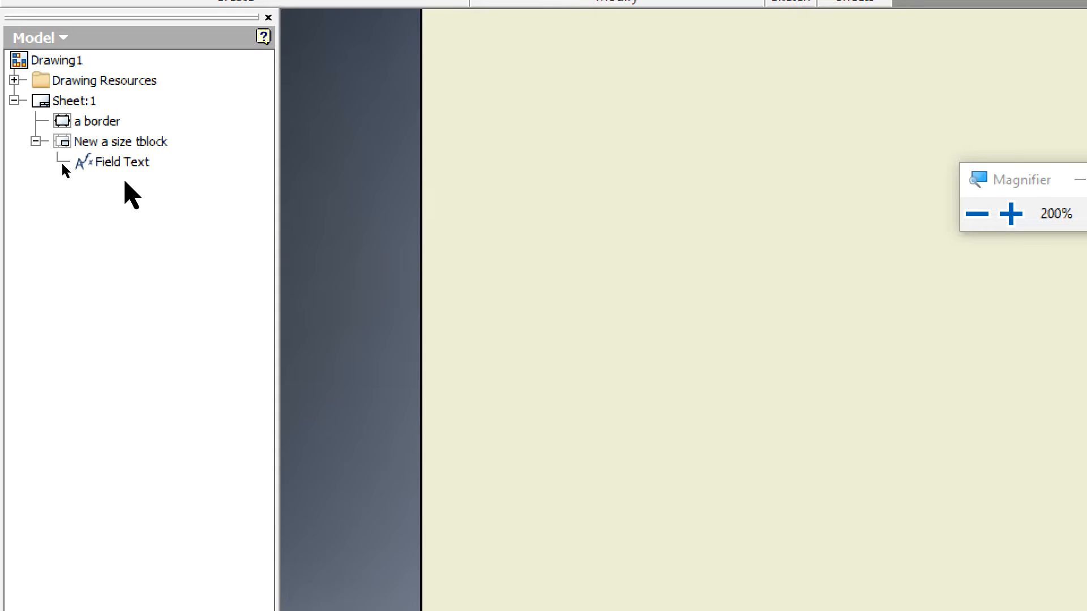
double_click(124, 164)
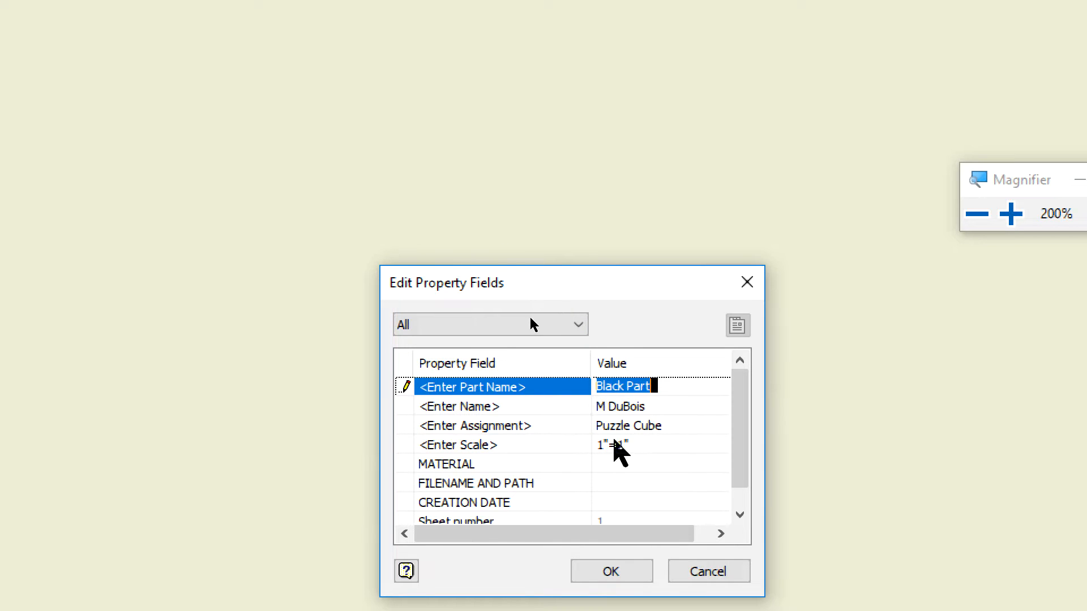
click(701, 568)
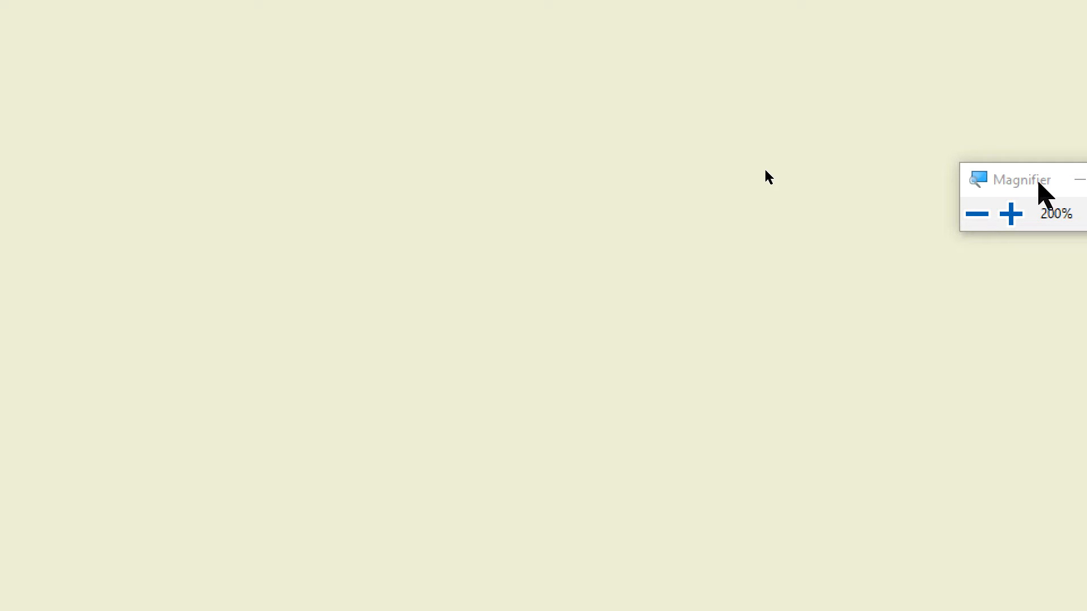
key(super+minus)
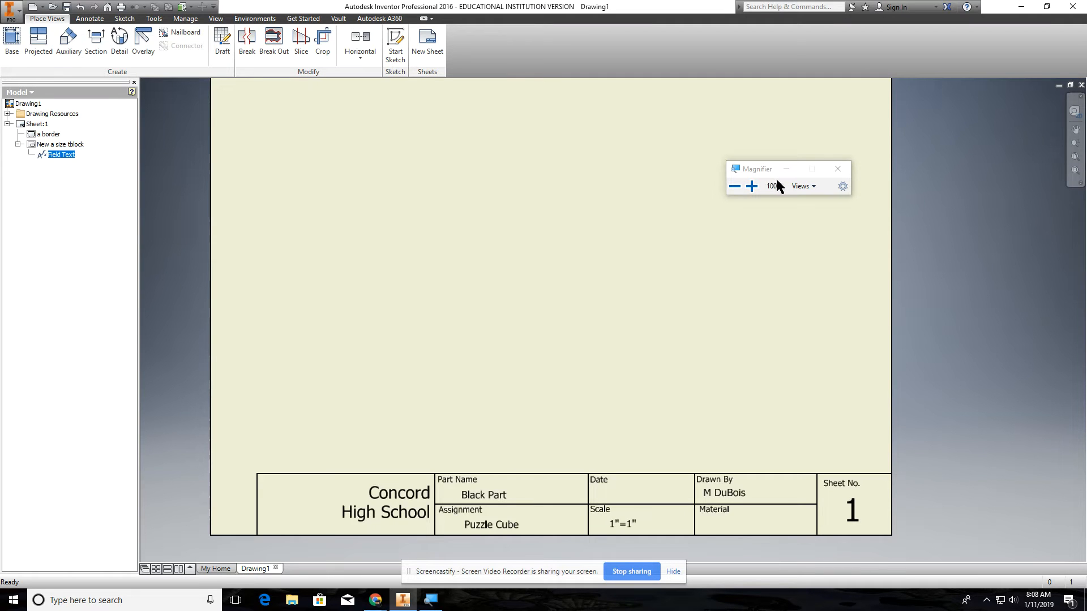
click(838, 169)
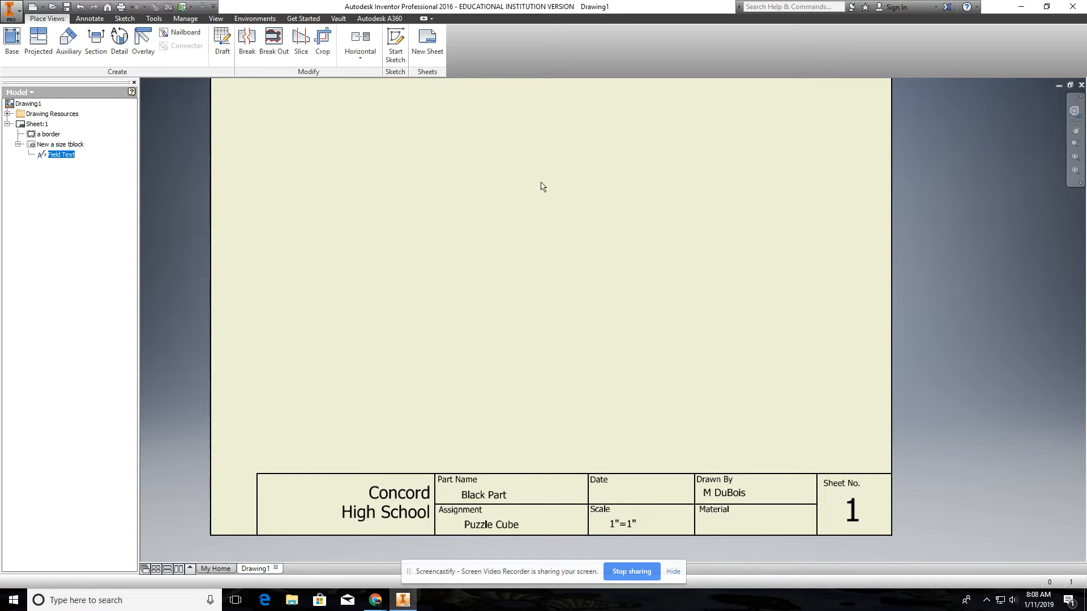
Start a base view and open the file selection for its source model.
mouse_move(578, 238)
middle_down()
mouse_move(588, 264)
mouse_move(547, 300)
middle_up()
scroll(588, 260, down, 2)
scroll(588, 260, up, 4)
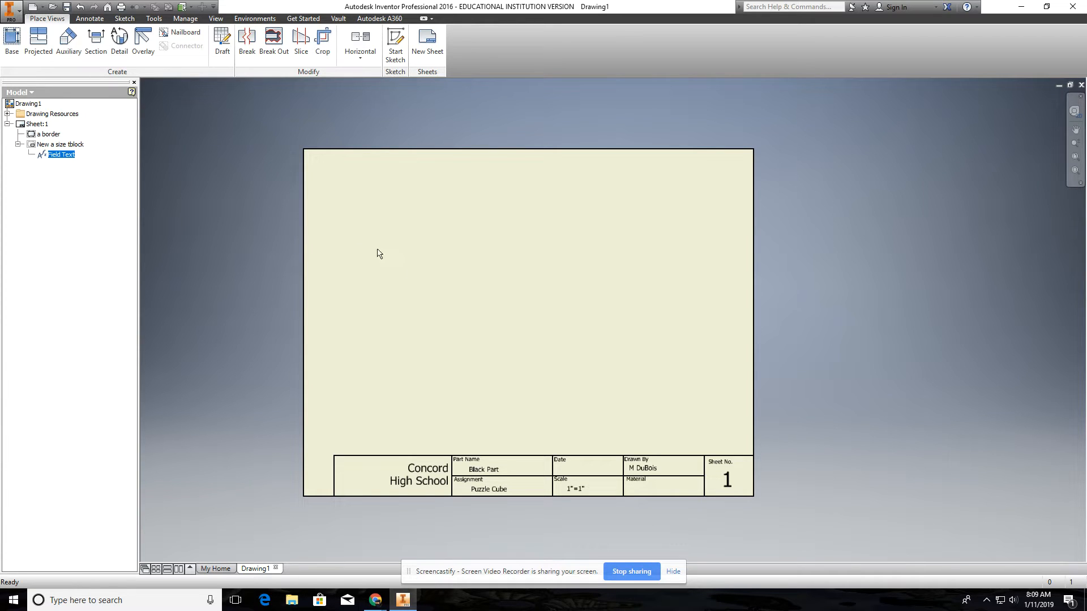
click(12, 50)
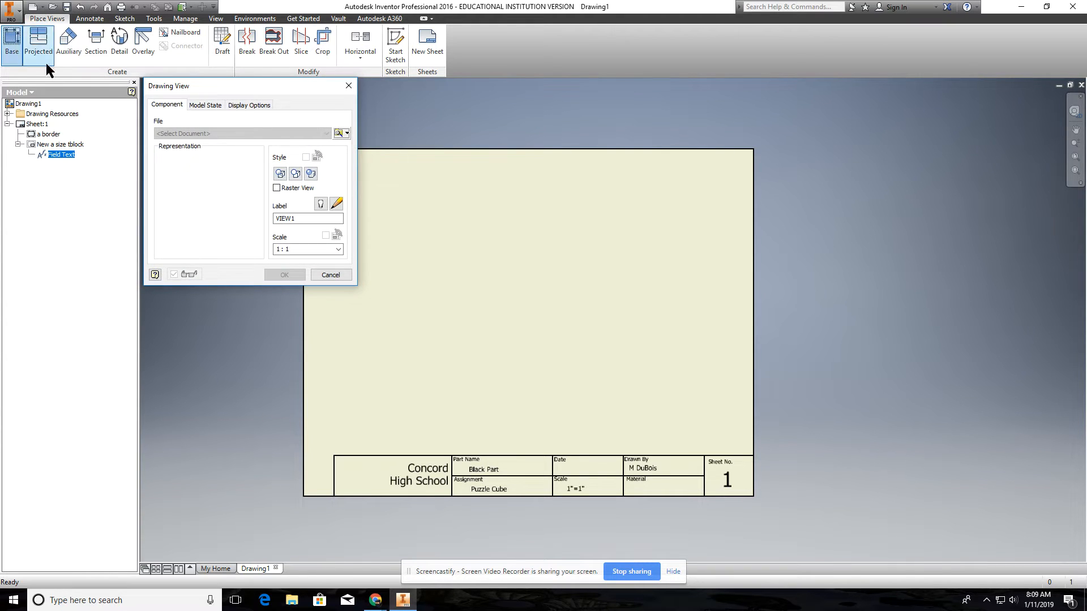
mouse_move(296, 84)
mouse_down()
mouse_move(347, 173)
mouse_move(778, 217)
mouse_move(920, 215)
mouse_up()
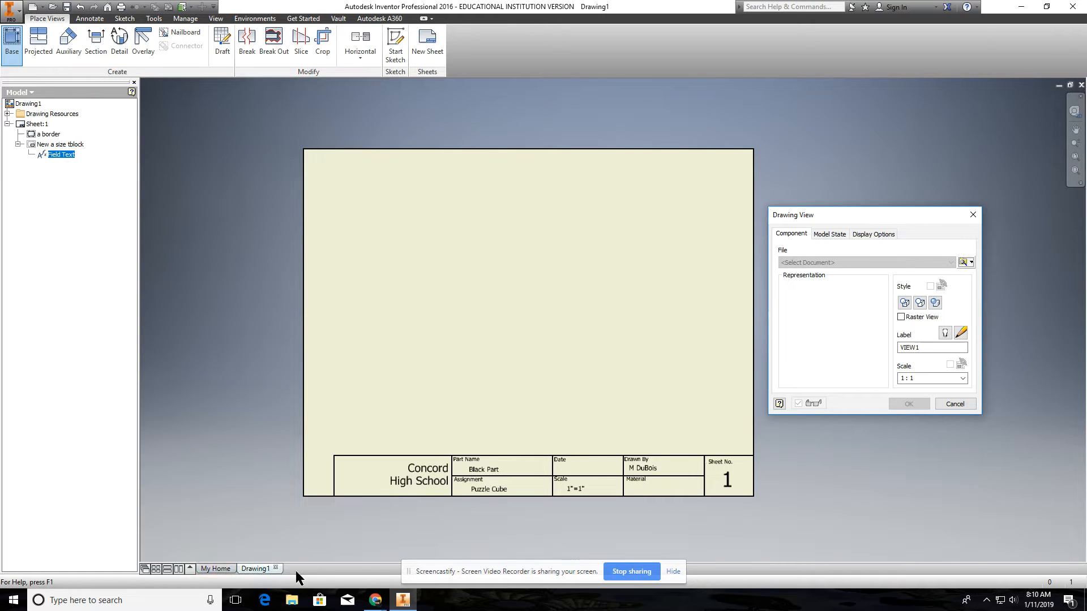
click(964, 263)
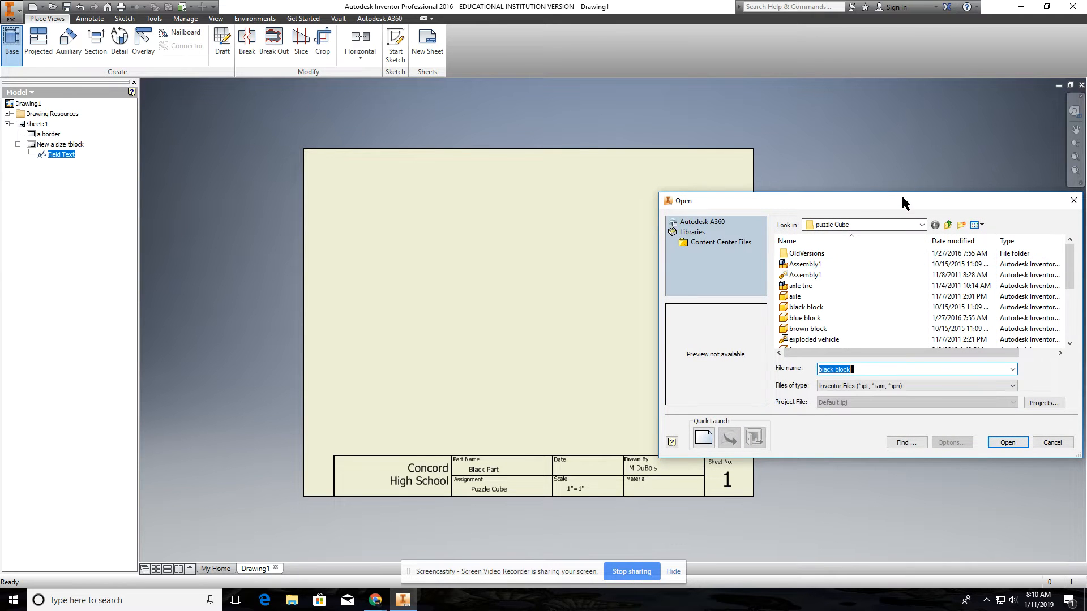
Choose the black block part from the puzzle Cube folder inside the Inventor folder as the base view's source model.
mouse_move(902, 196)
mouse_down()
mouse_move(864, 206)
mouse_move(747, 163)
mouse_up()
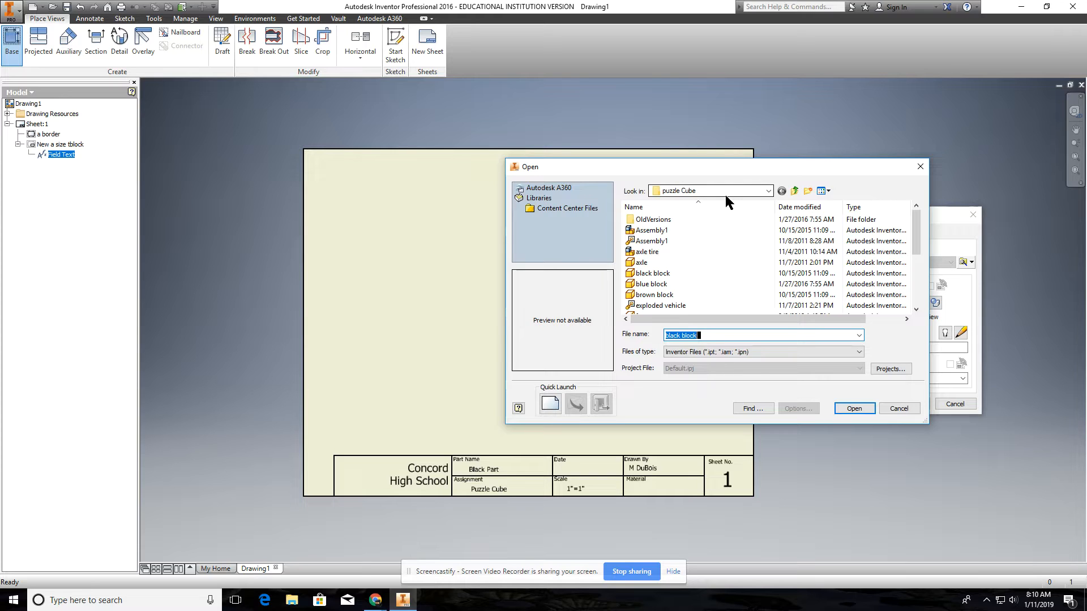
click(768, 191)
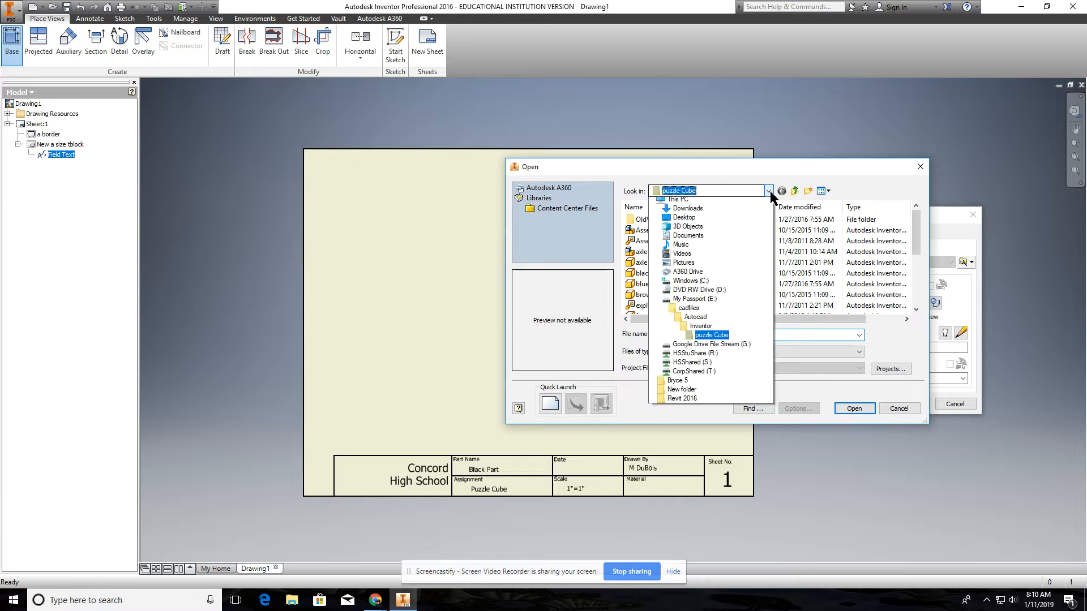
click(768, 191)
click(768, 191)
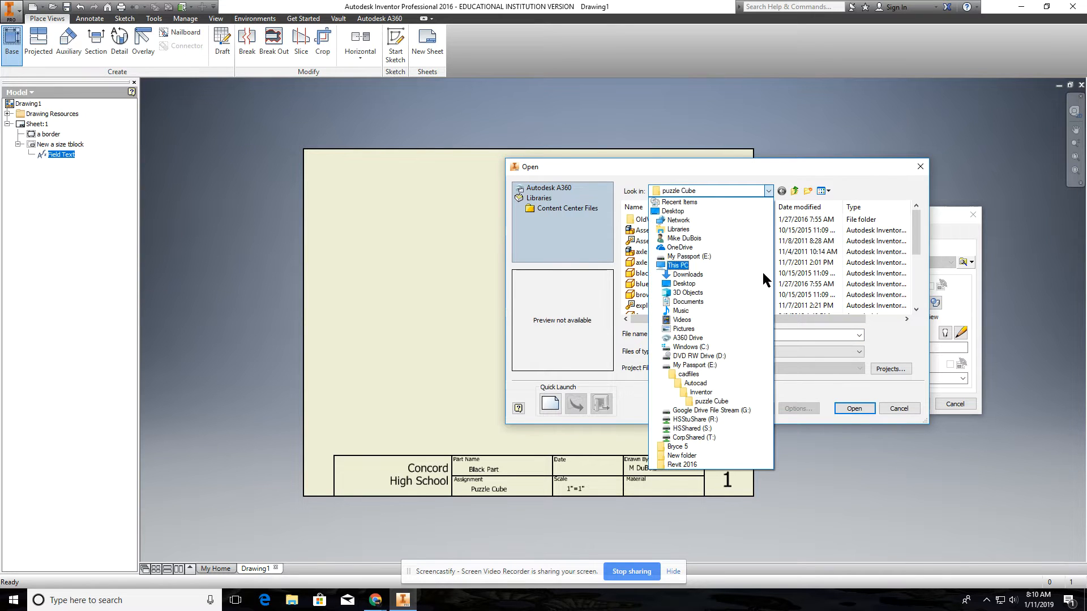
click(701, 392)
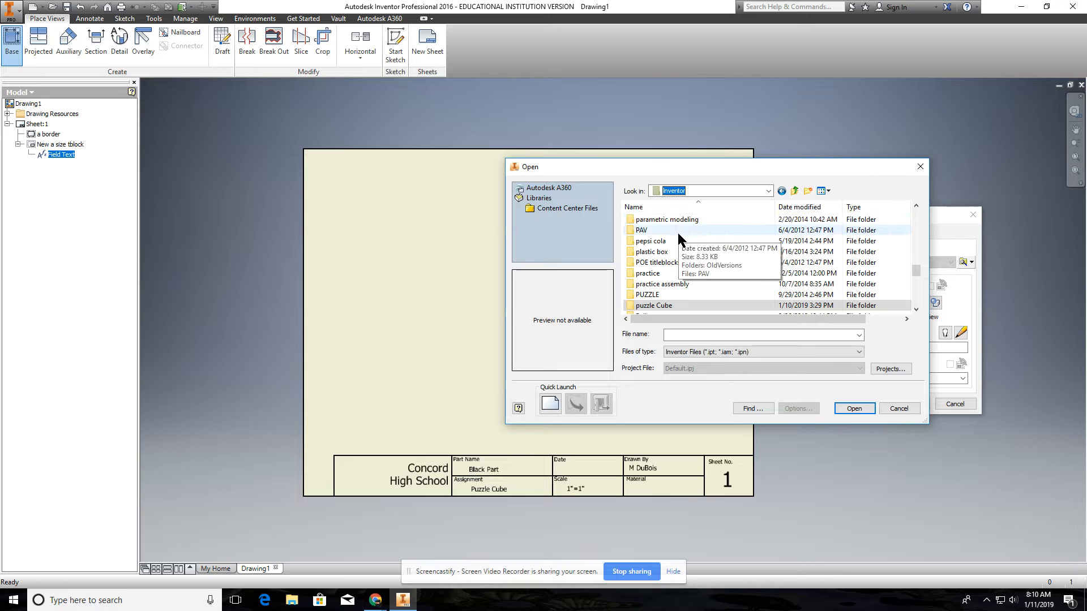
scroll(677, 260, up, 7)
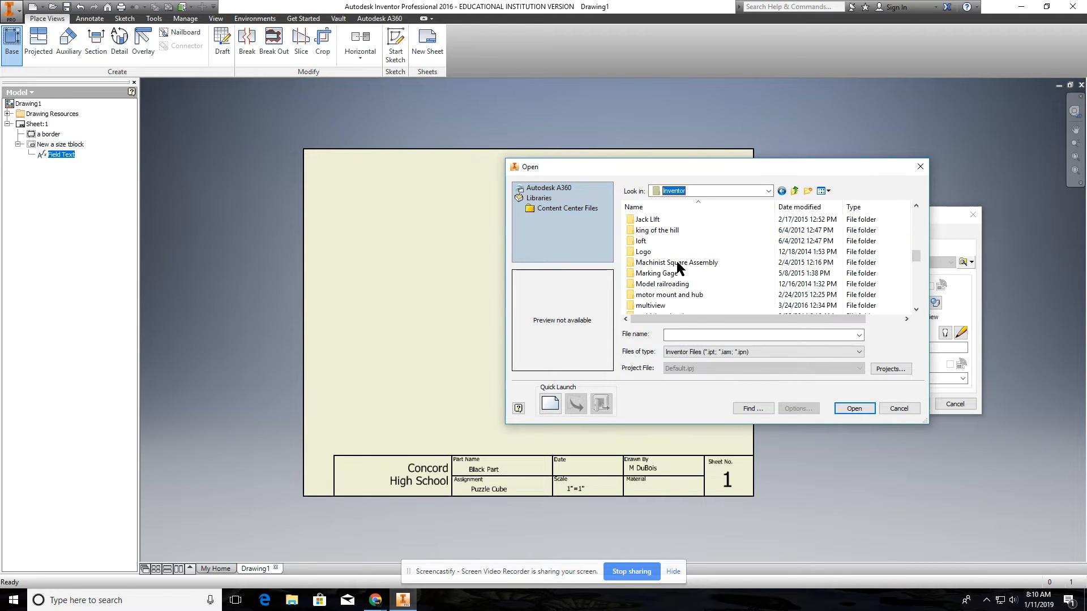
scroll(677, 260, down, 6)
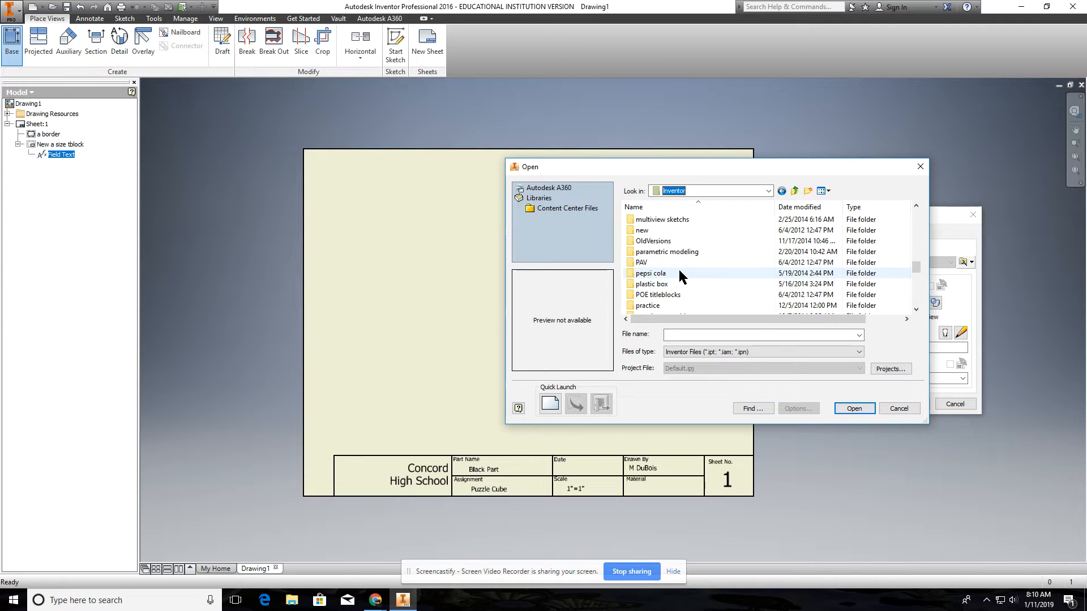
scroll(679, 269, down, 2)
double_click(681, 272)
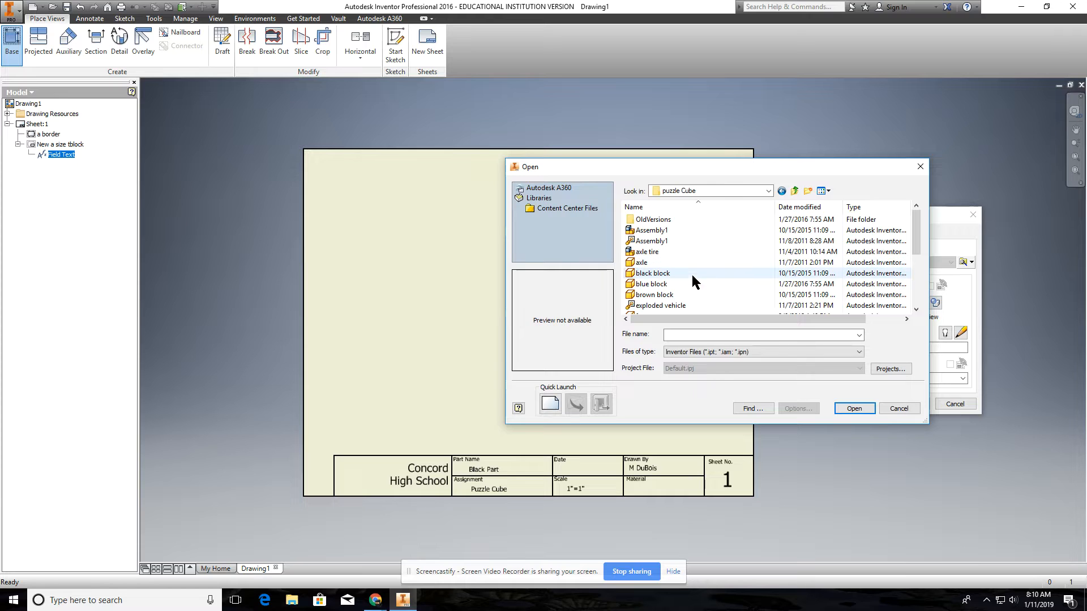
double_click(656, 273)
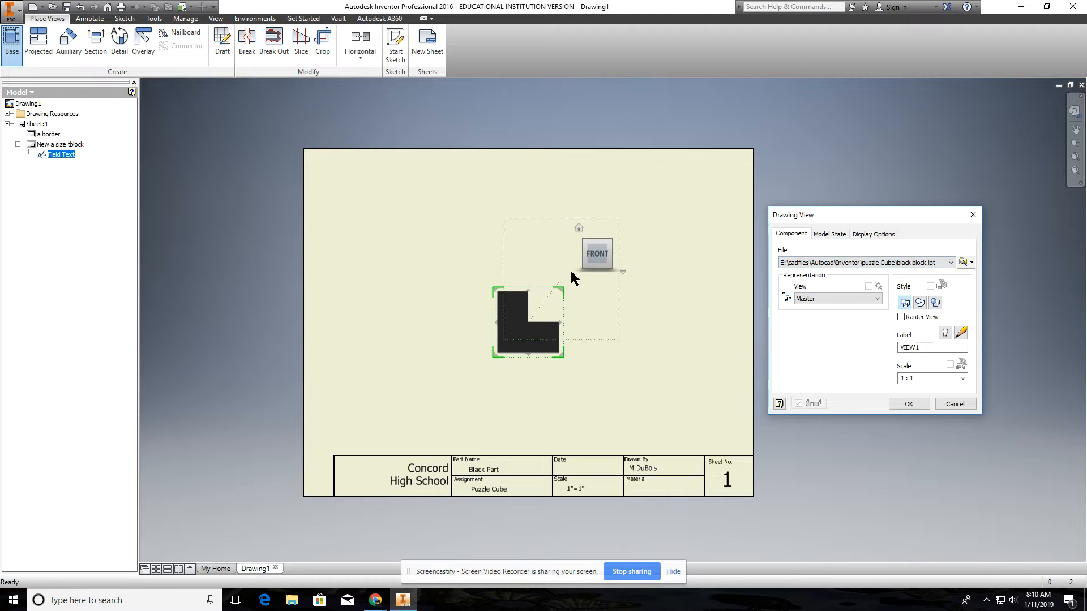
Try the isometric and back orientations for the base view and return it to the front orientation.
click(611, 241)
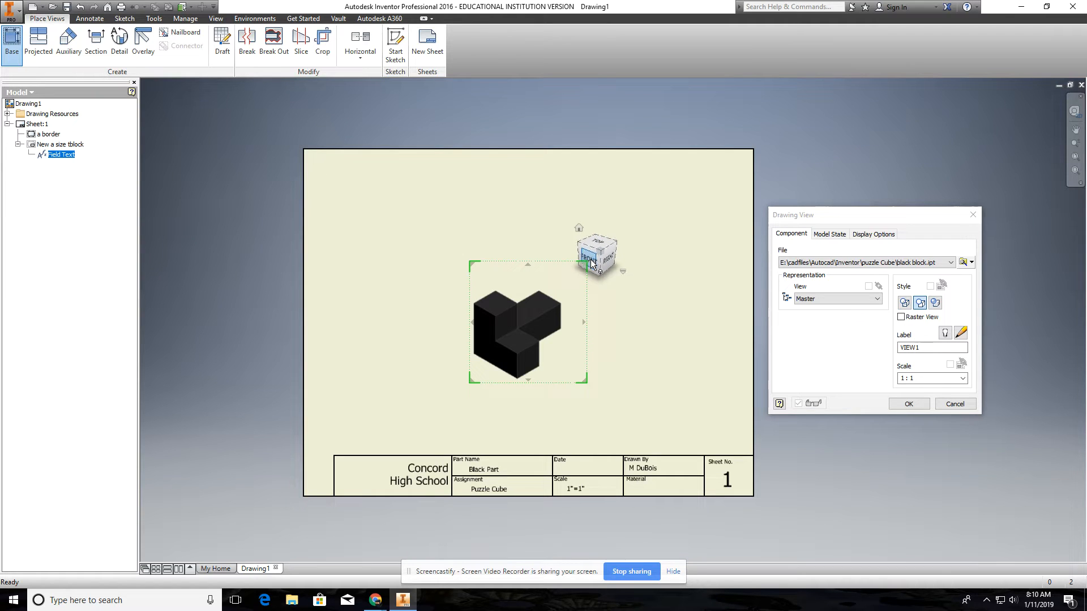
click(591, 260)
click(609, 240)
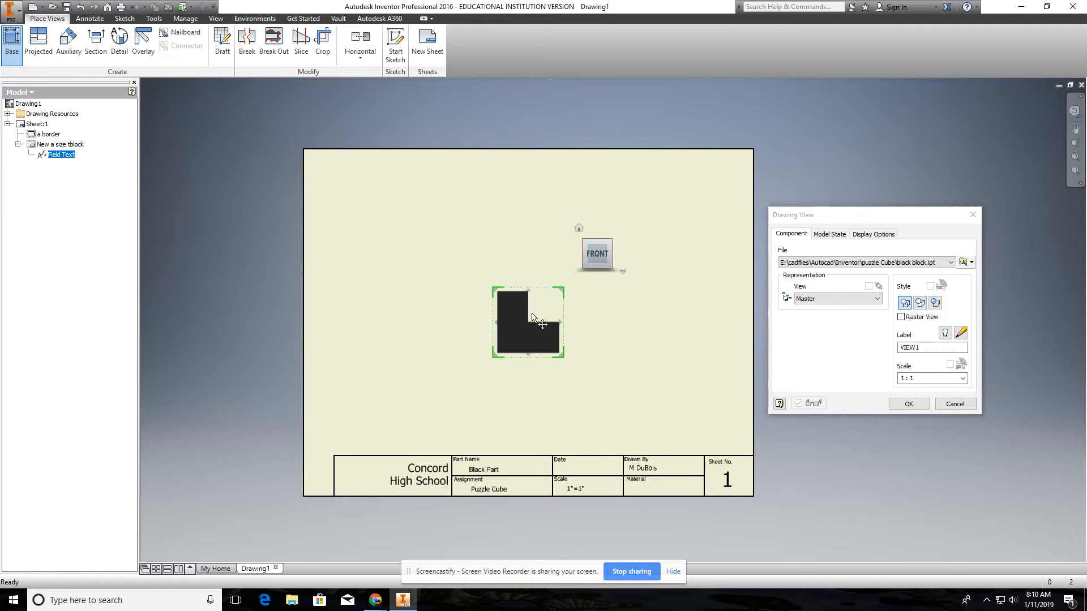
click(600, 255)
click(578, 228)
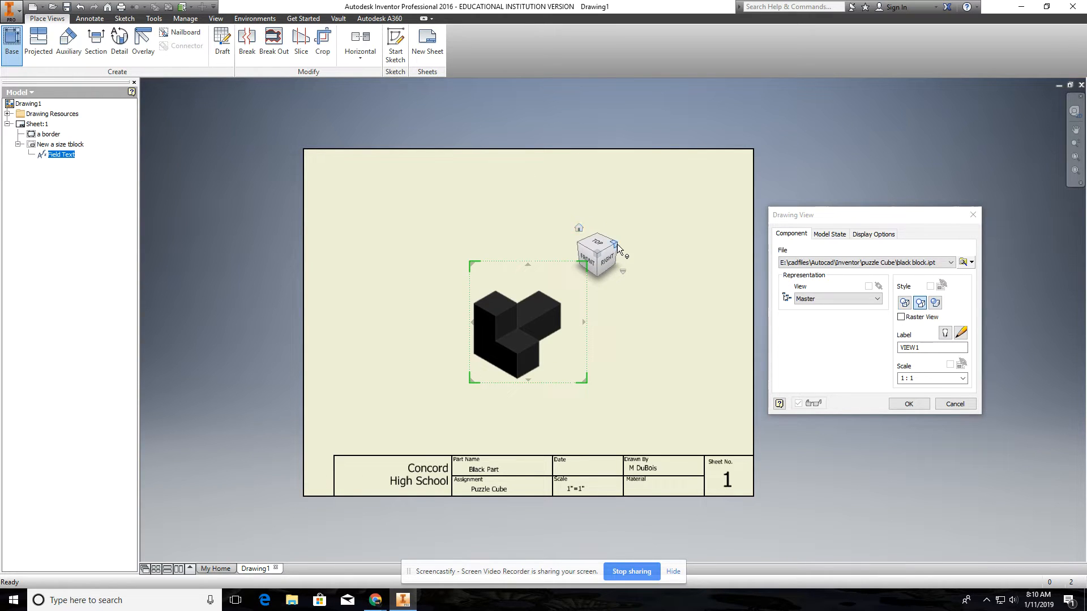
click(617, 245)
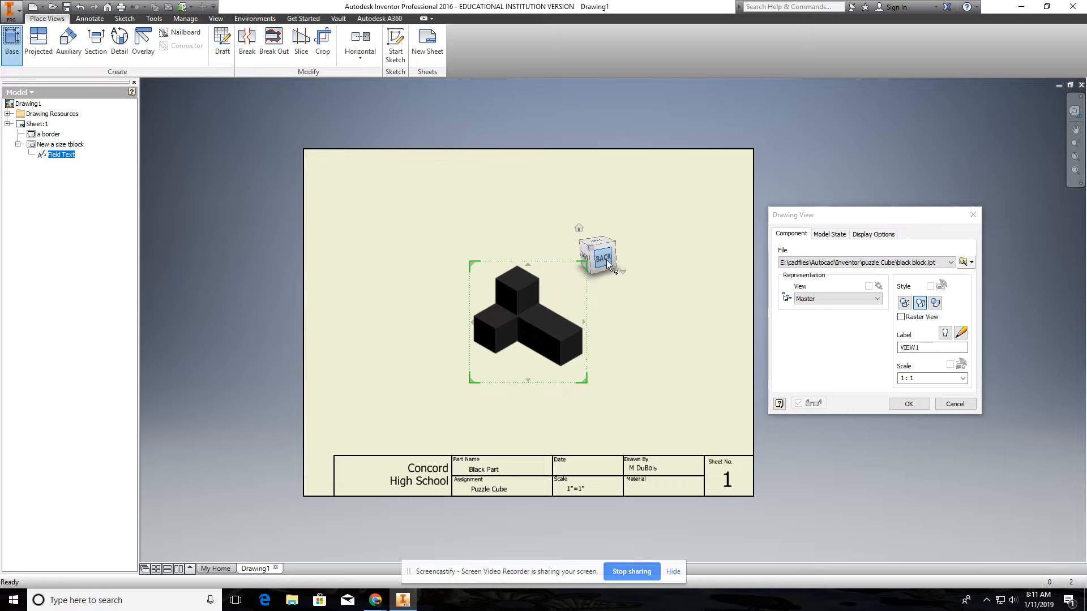
click(604, 259)
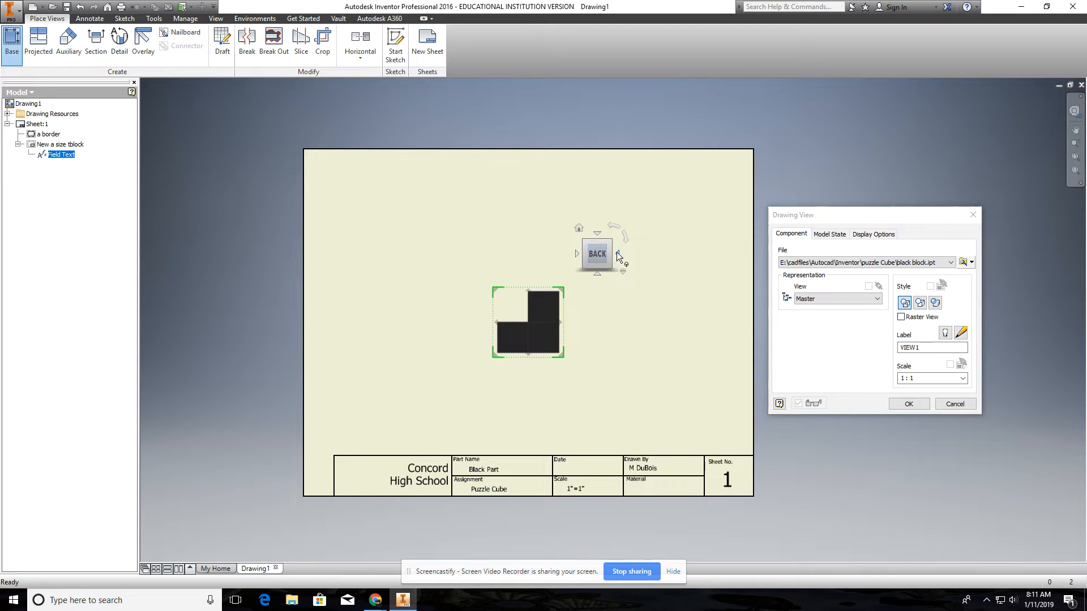
click(577, 254)
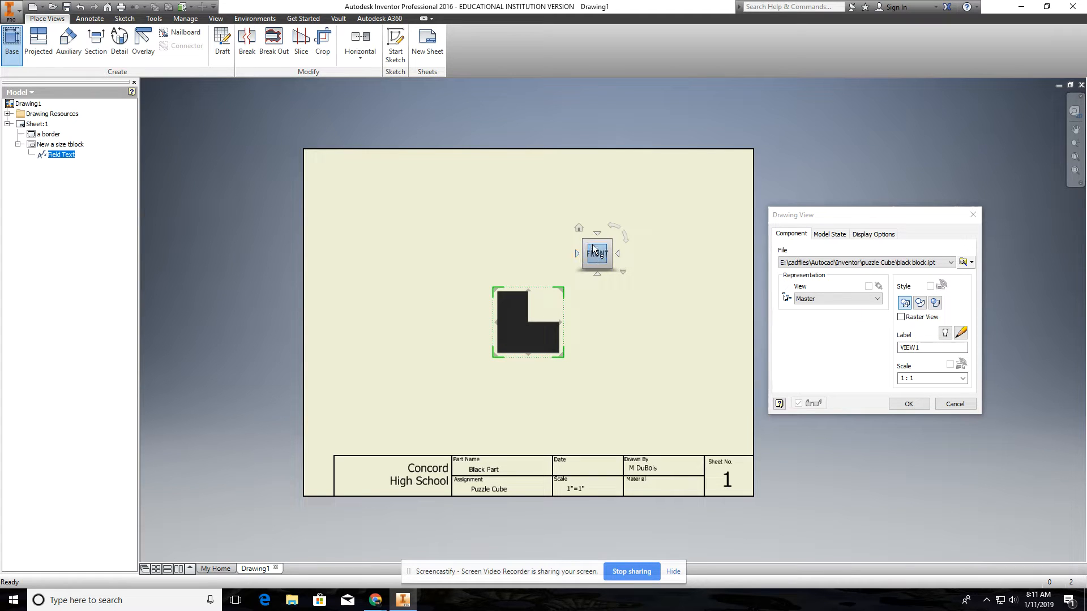
Try the home isometric and left orientations for the base view, ending on the front orientation.
click(579, 228)
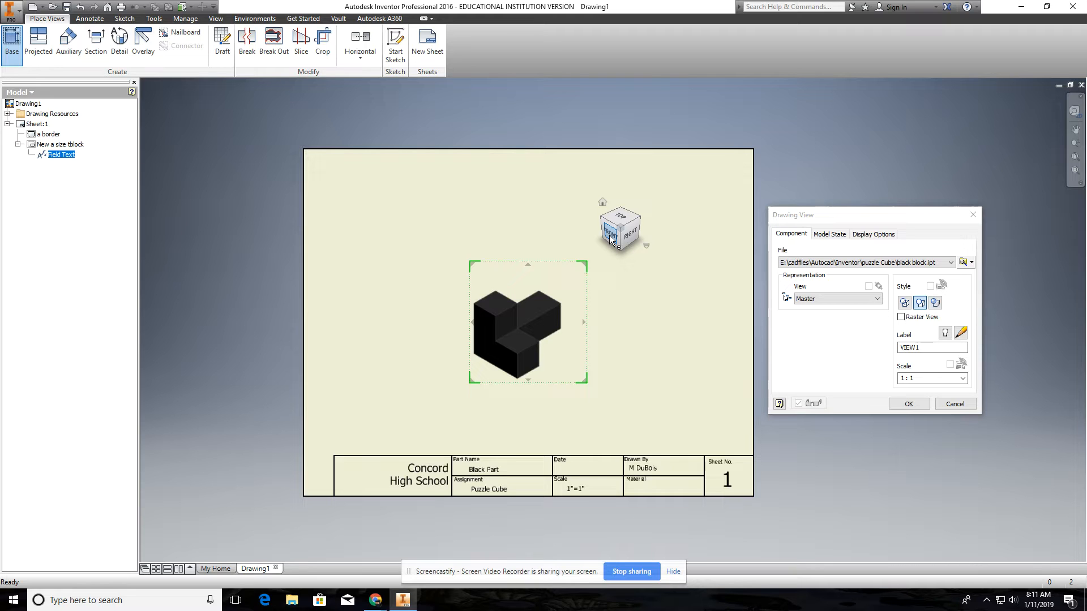
click(610, 237)
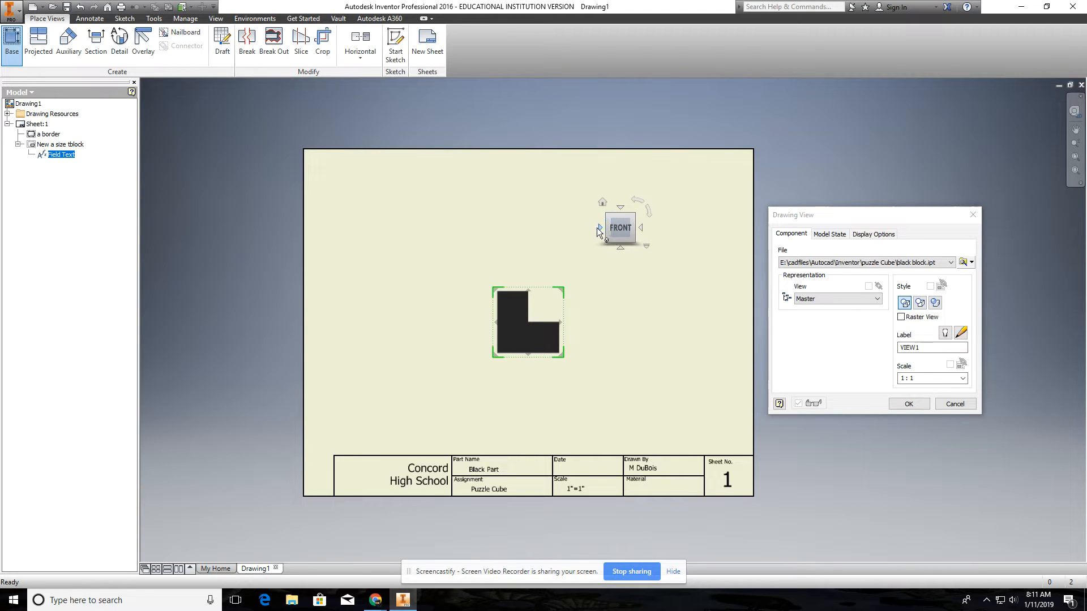
click(598, 227)
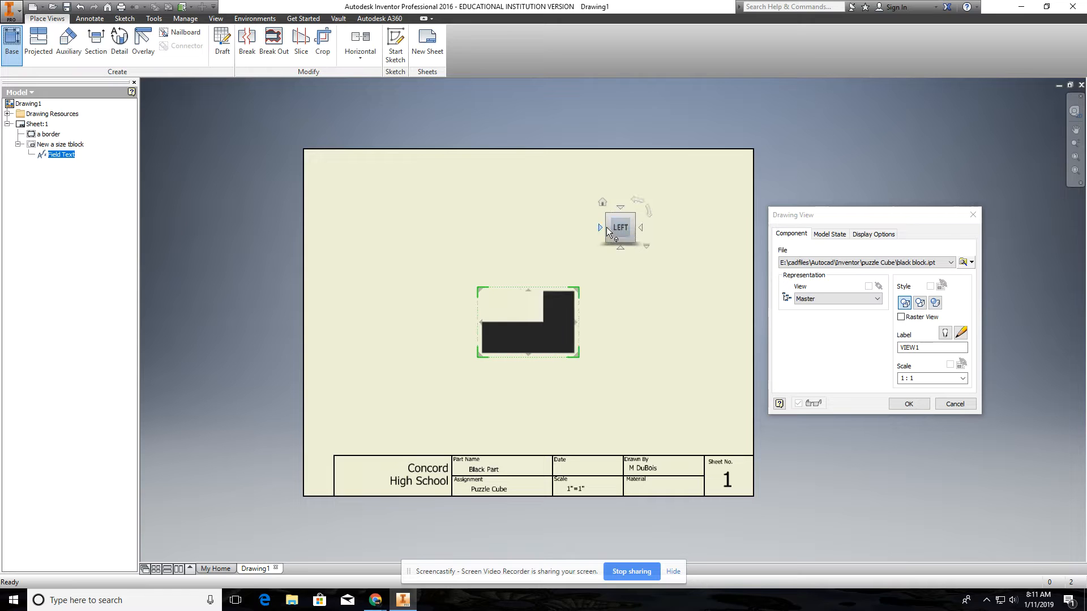
click(641, 227)
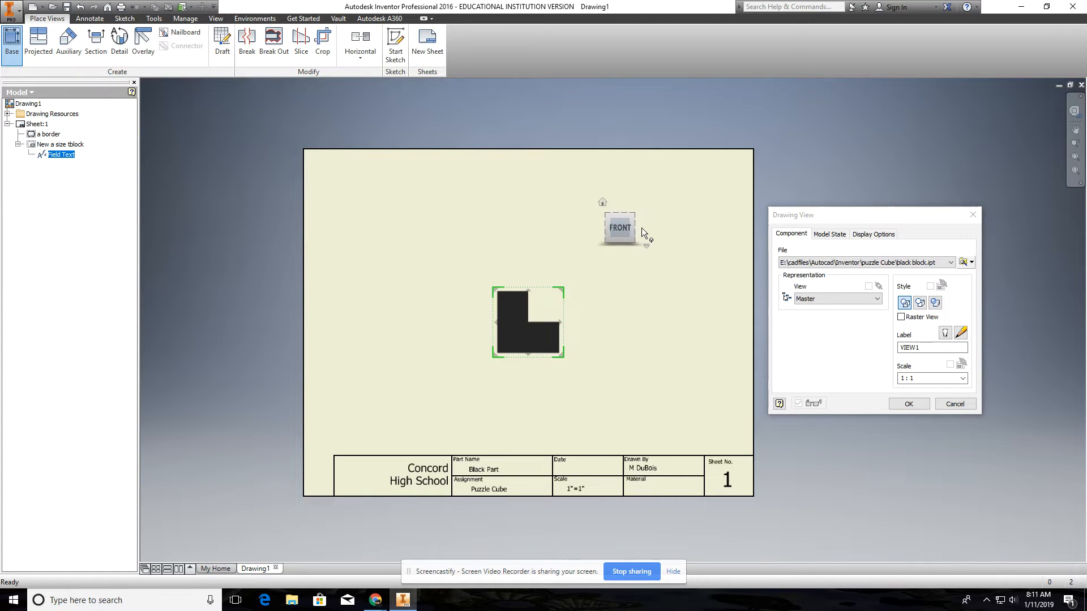
click(641, 228)
click(600, 228)
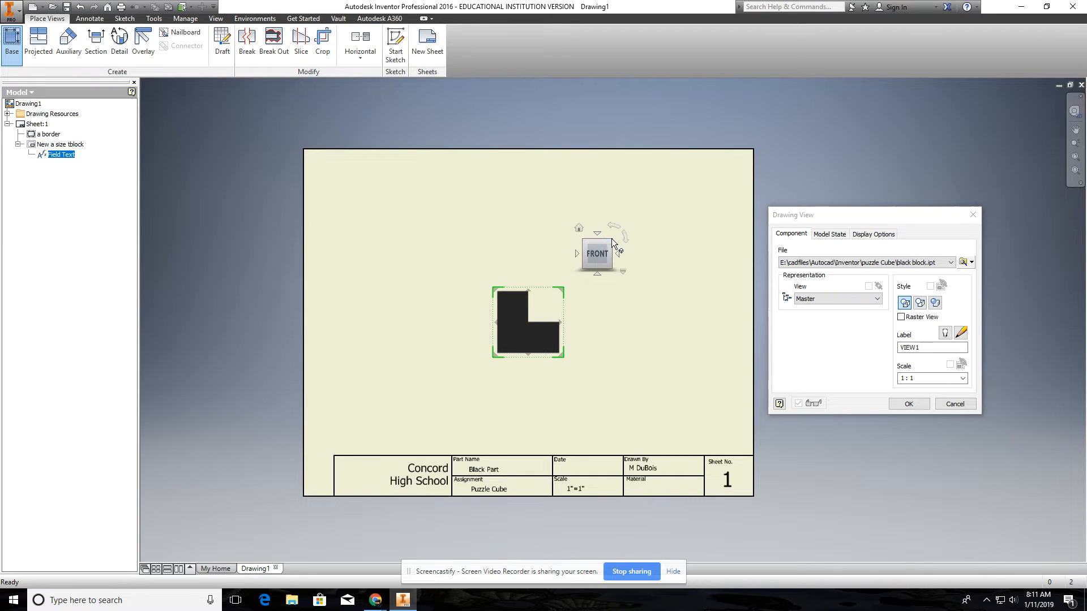
click(609, 242)
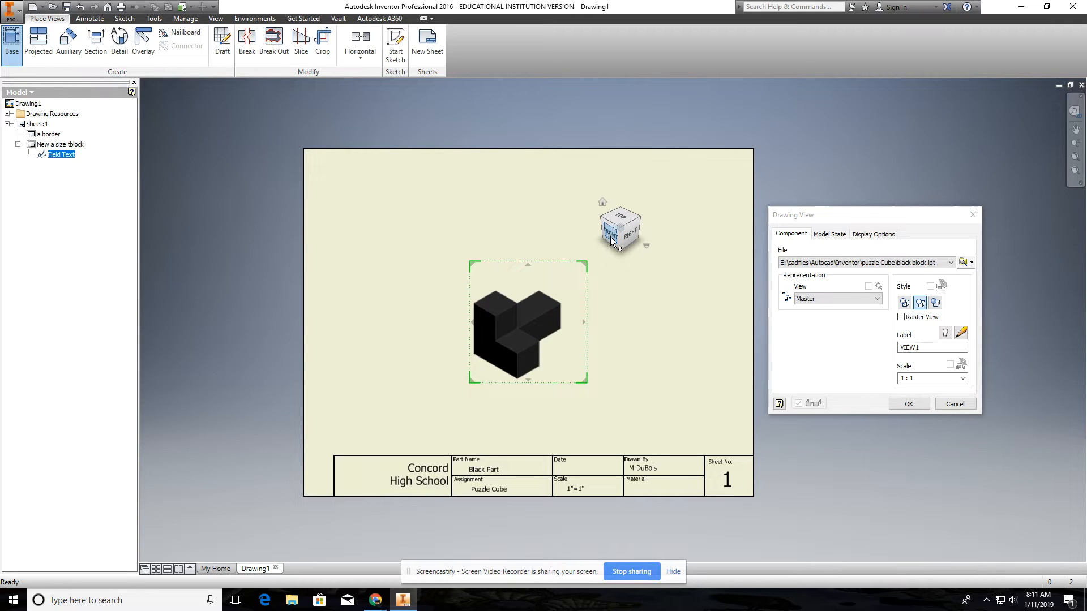
click(611, 241)
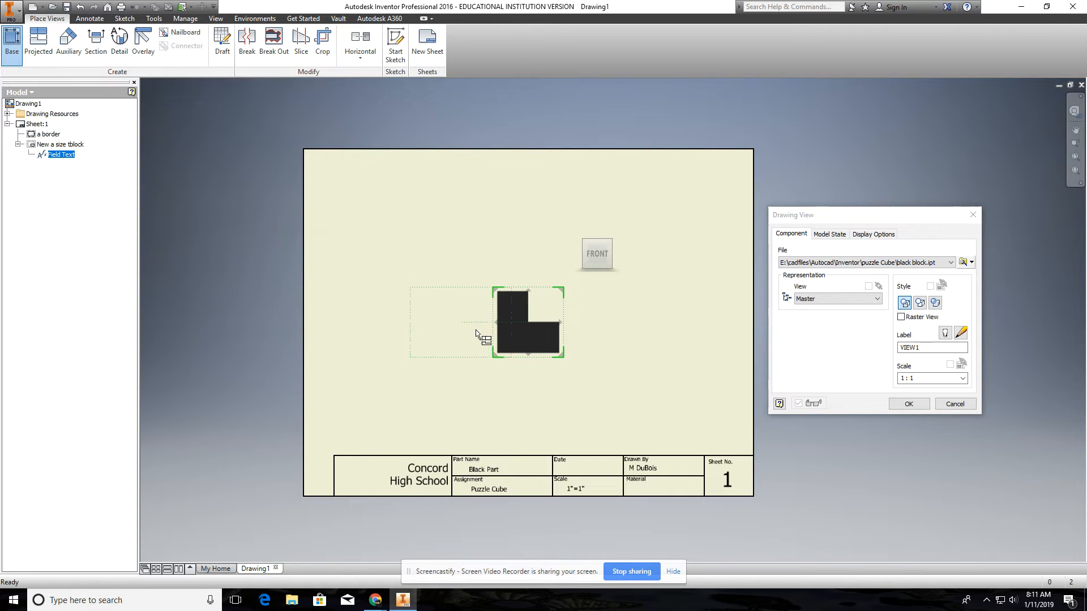
Try base view scales of 2:1 and 1/2, and set the scale back to 1:1.
scroll(540, 223, up, 4)
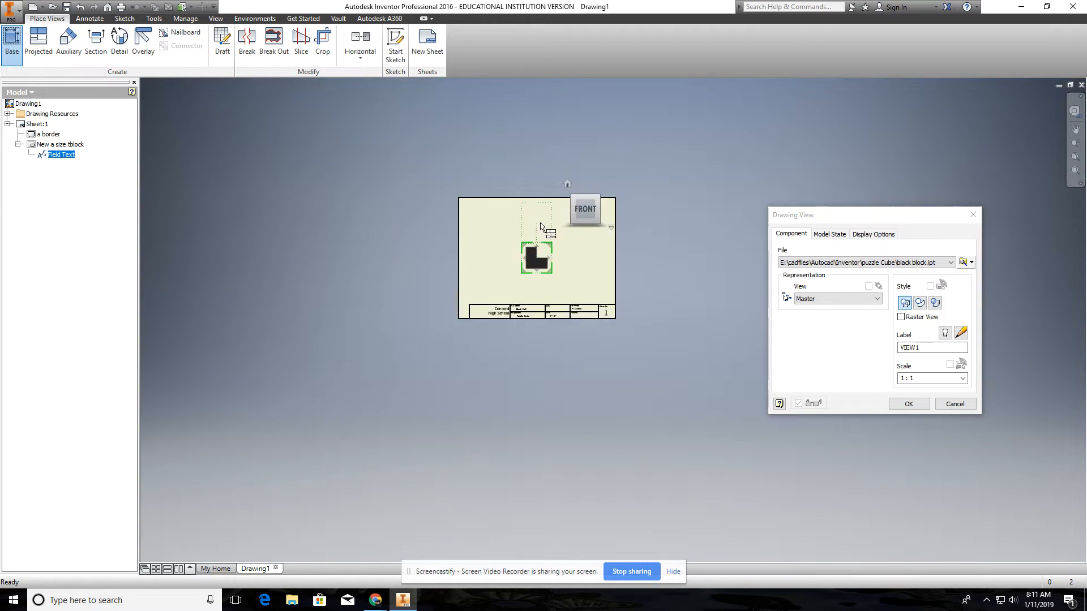
scroll(540, 222, down, 5)
scroll(540, 222, down, 3)
scroll(540, 223, up, 2)
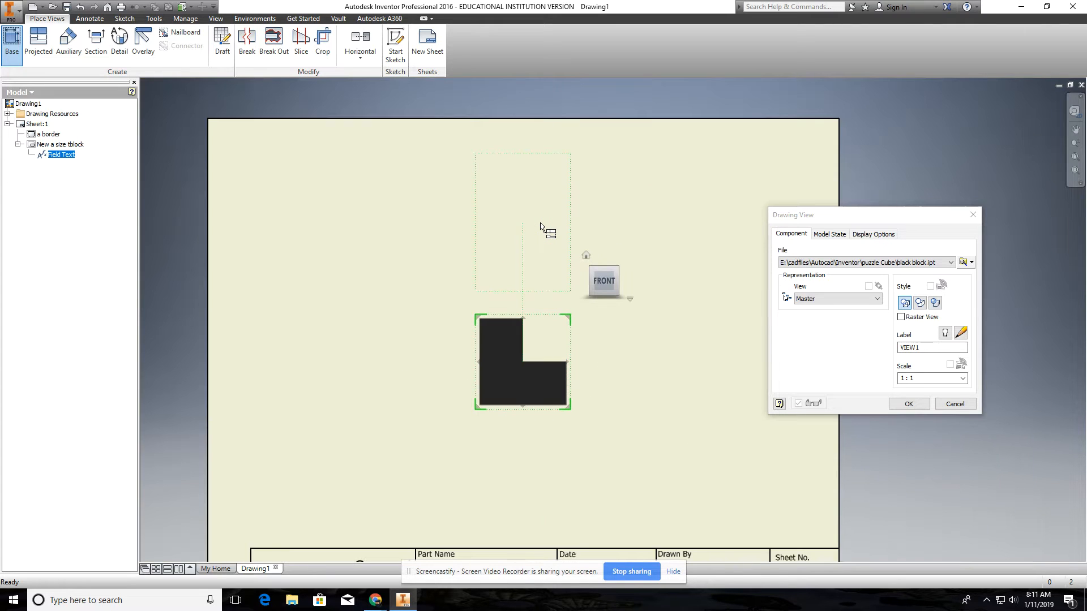
click(962, 378)
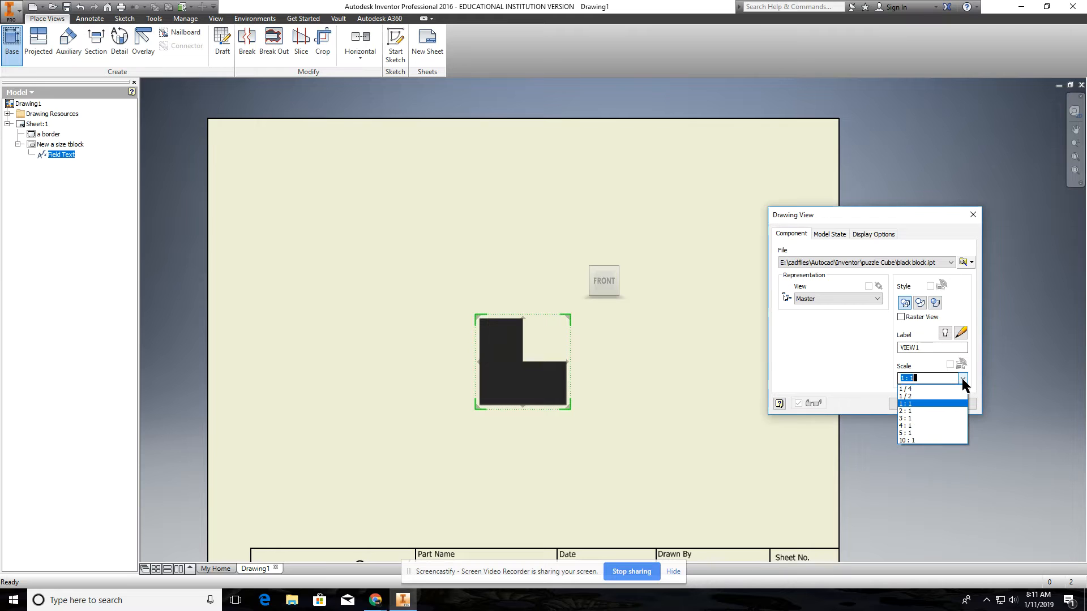
click(919, 411)
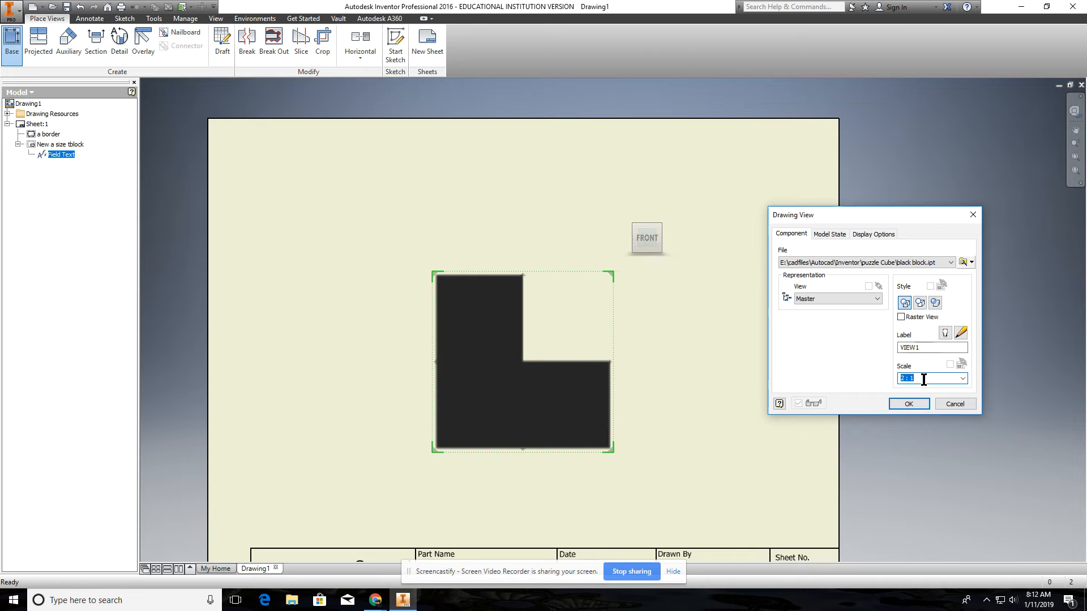
click(962, 378)
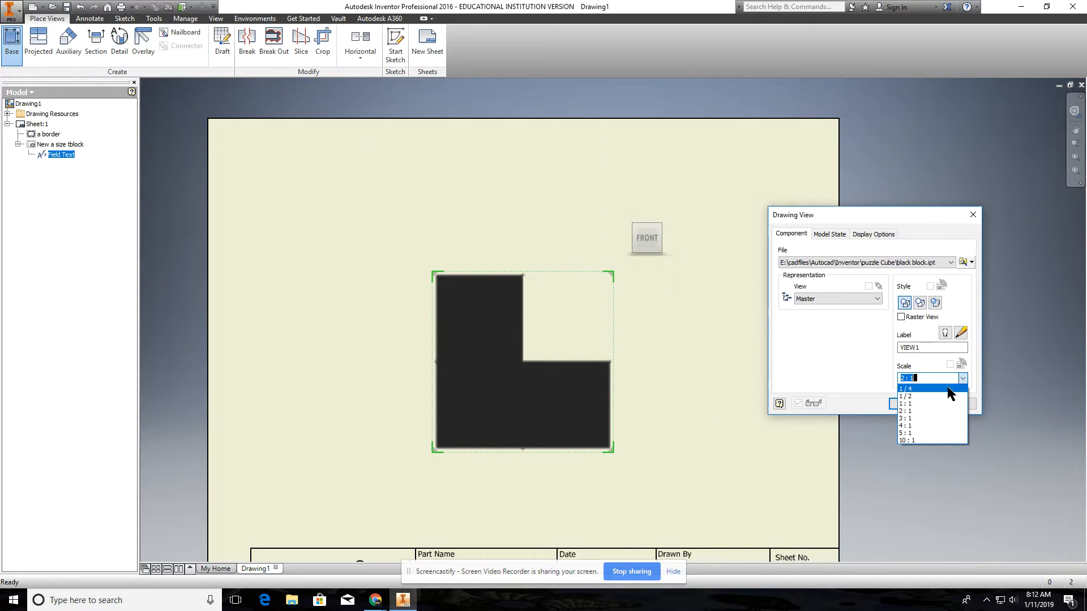
click(920, 396)
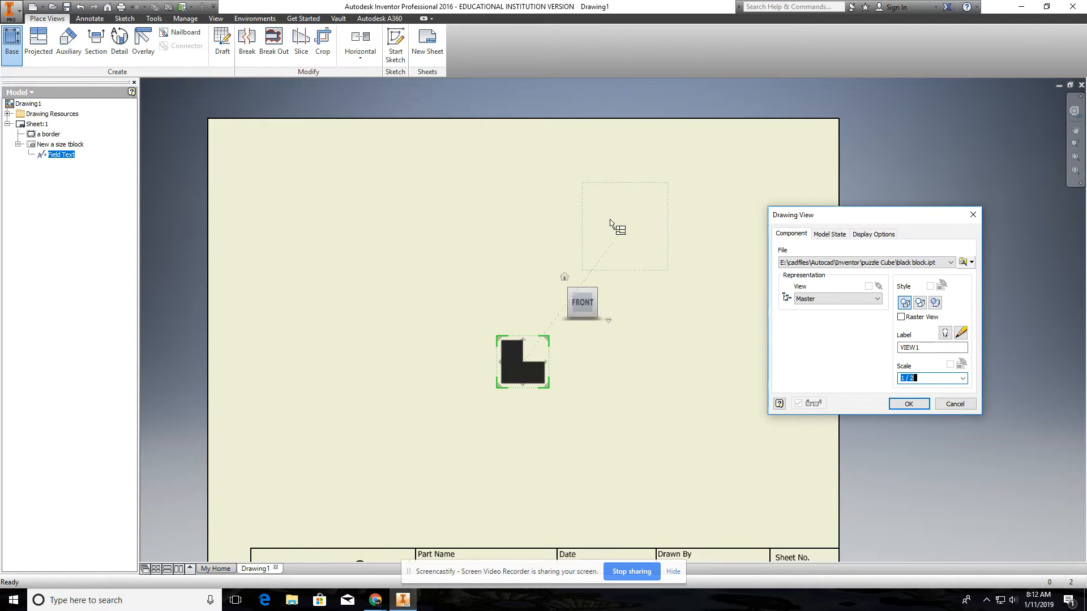
click(962, 379)
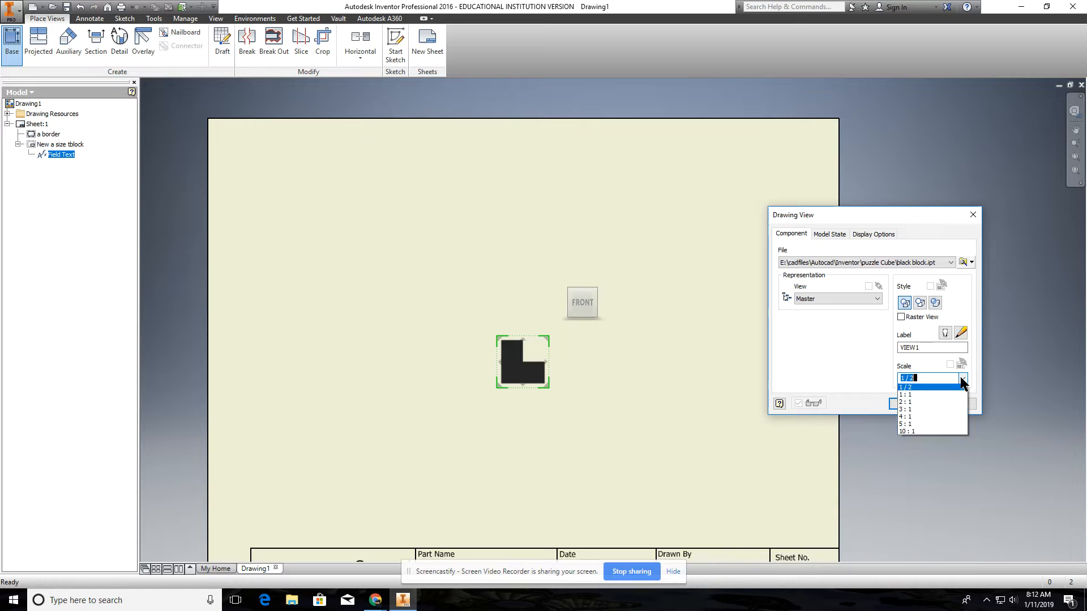
click(930, 403)
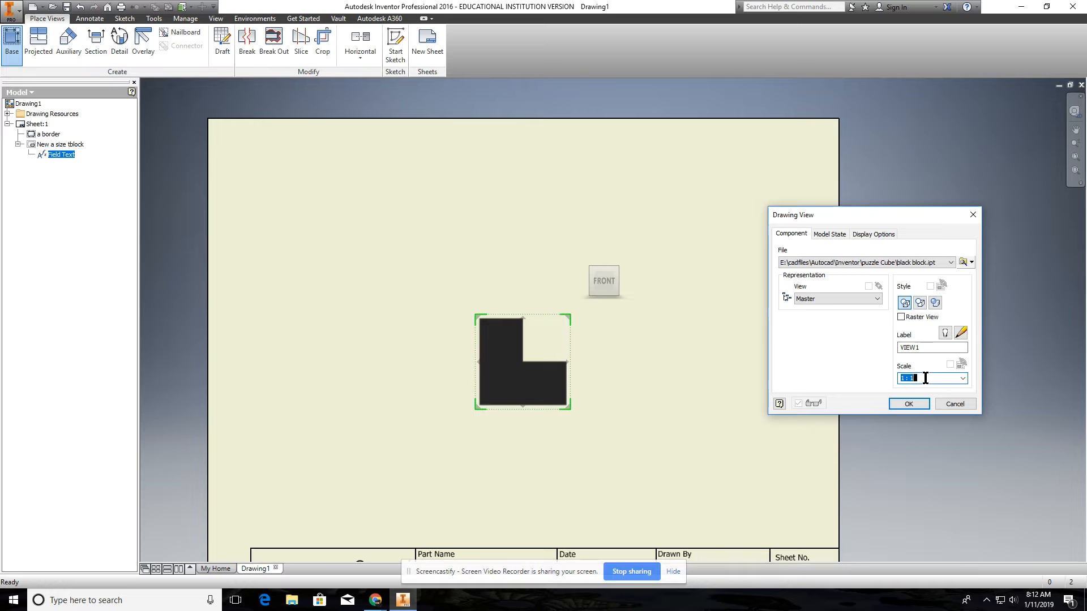
Try a custom scale of 1.5 for the base view and reselect 1:1.
text(1.)
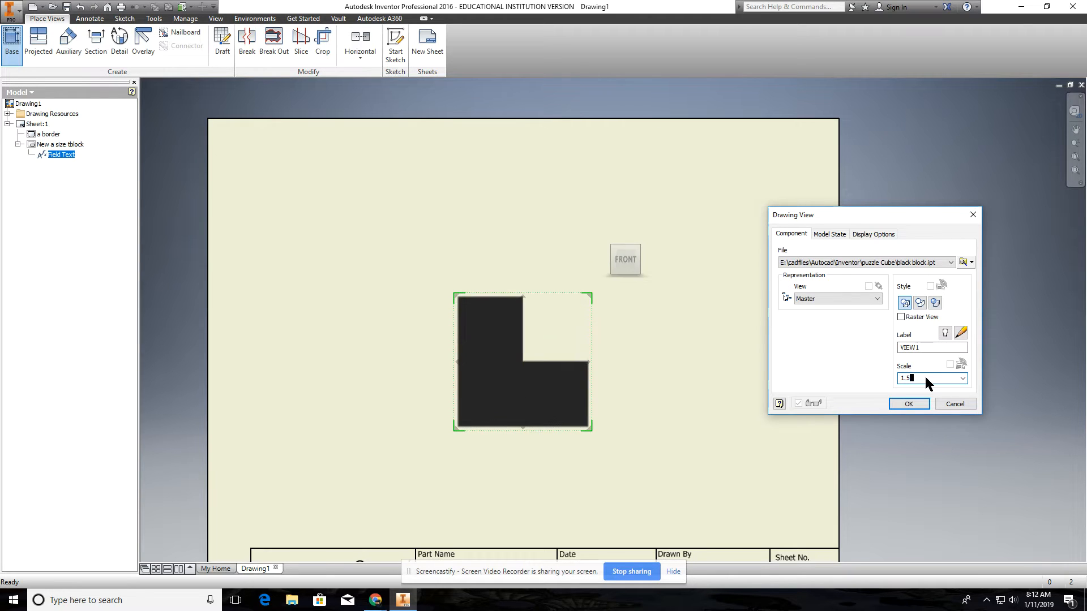
text(5)
click(962, 378)
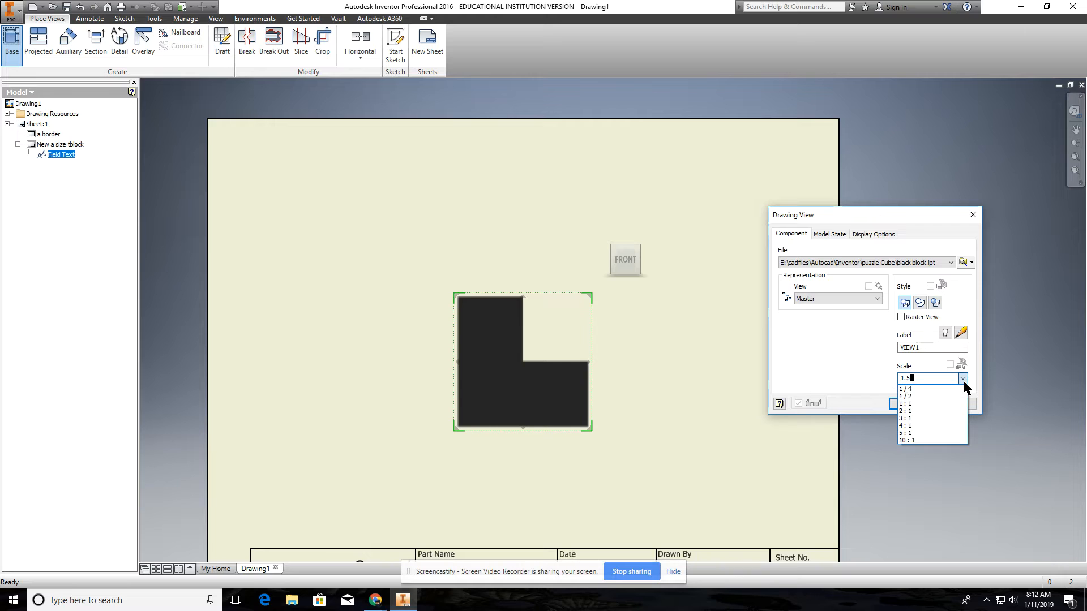
click(936, 402)
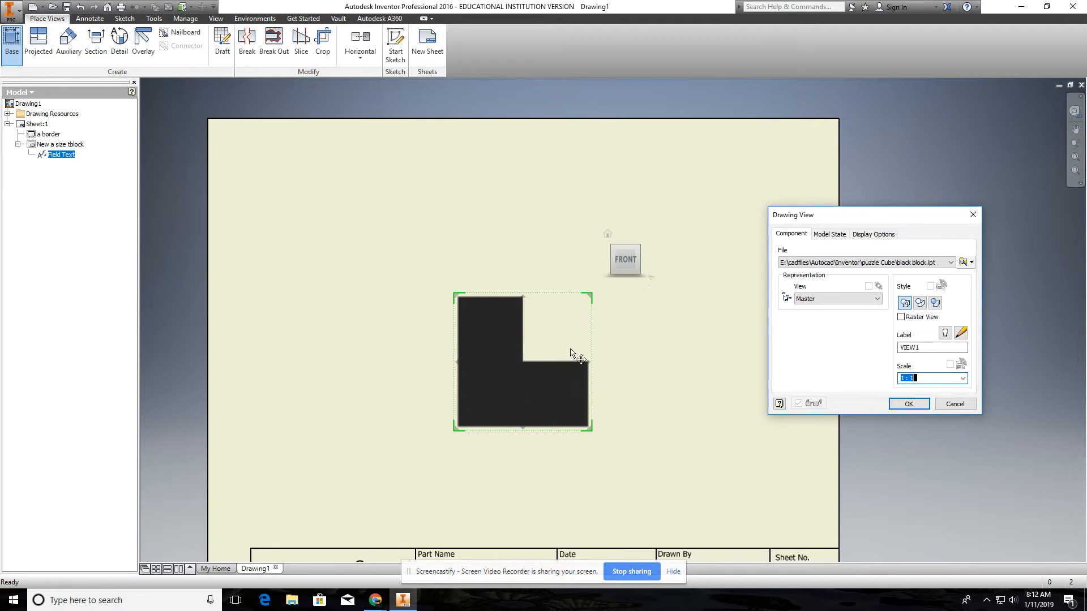
Place a top view above the base view, an isometric view diagonally up to the right, and a right-side view beside it.
click(506, 153)
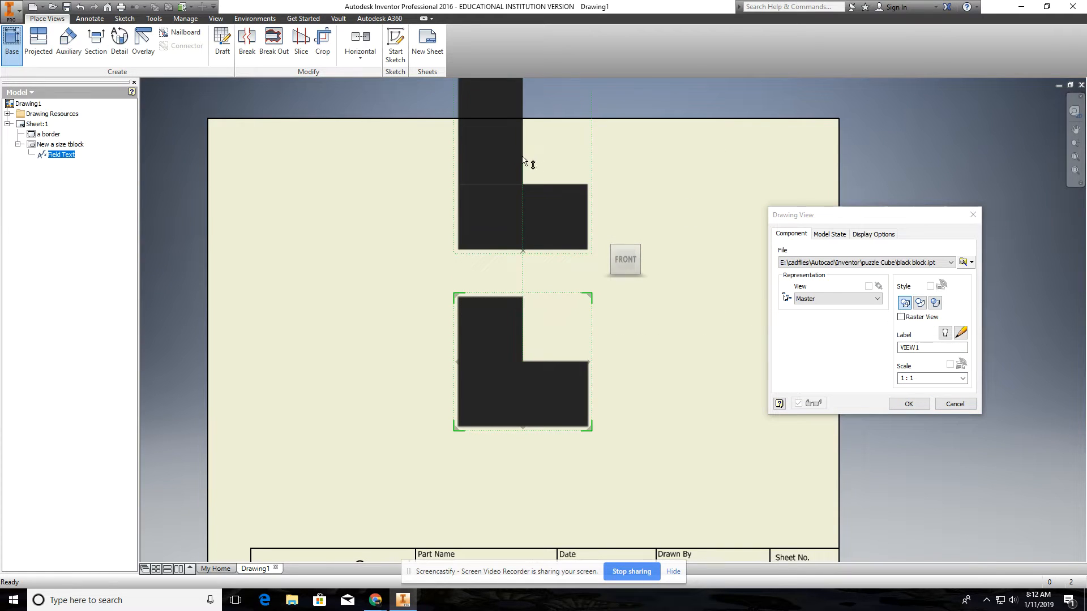
click(730, 165)
click(733, 348)
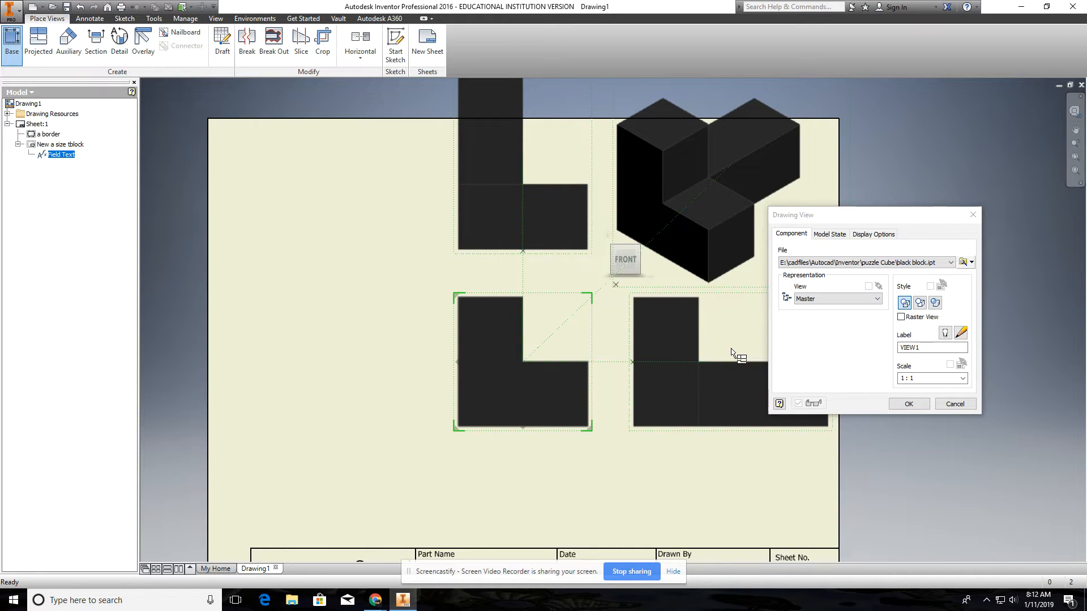
drag(820, 222, 898, 202)
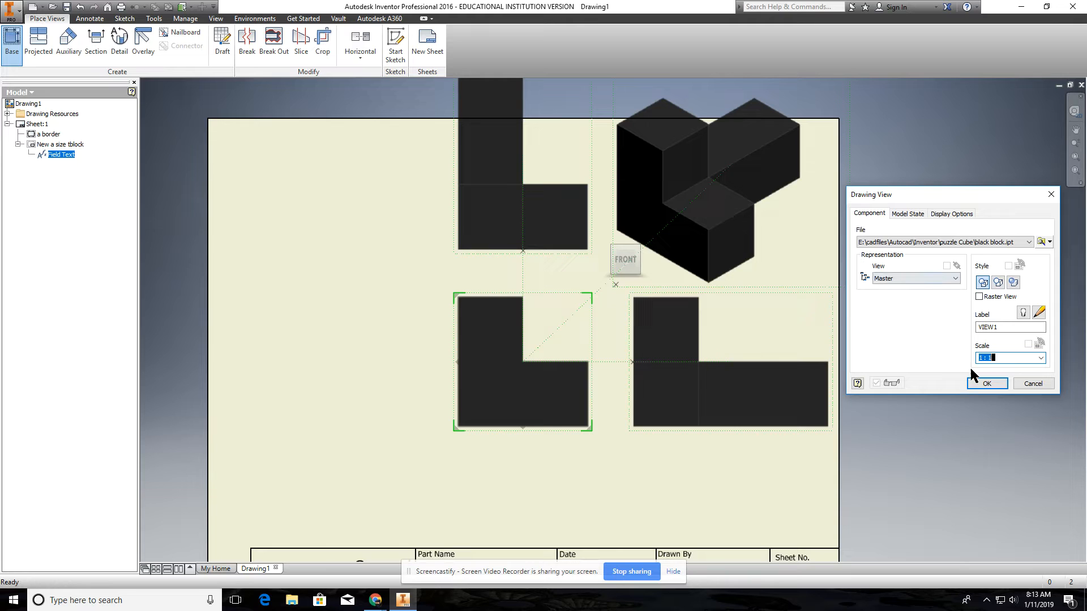
Create the front base view together with its projected top, right-side and isometric views at the chosen settings.
click(985, 385)
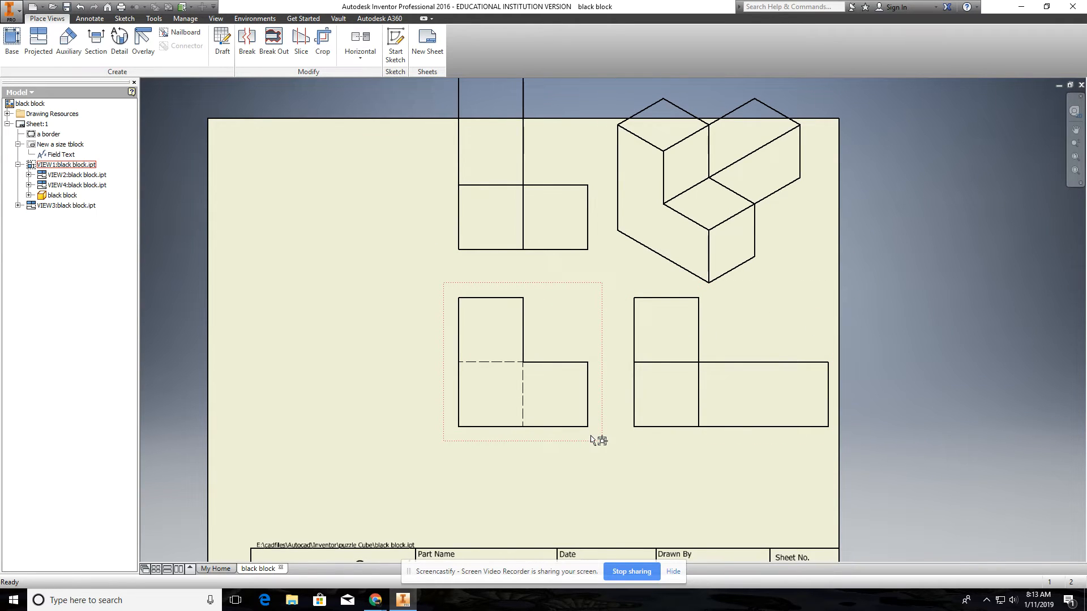
scroll(820, 260, up, 5)
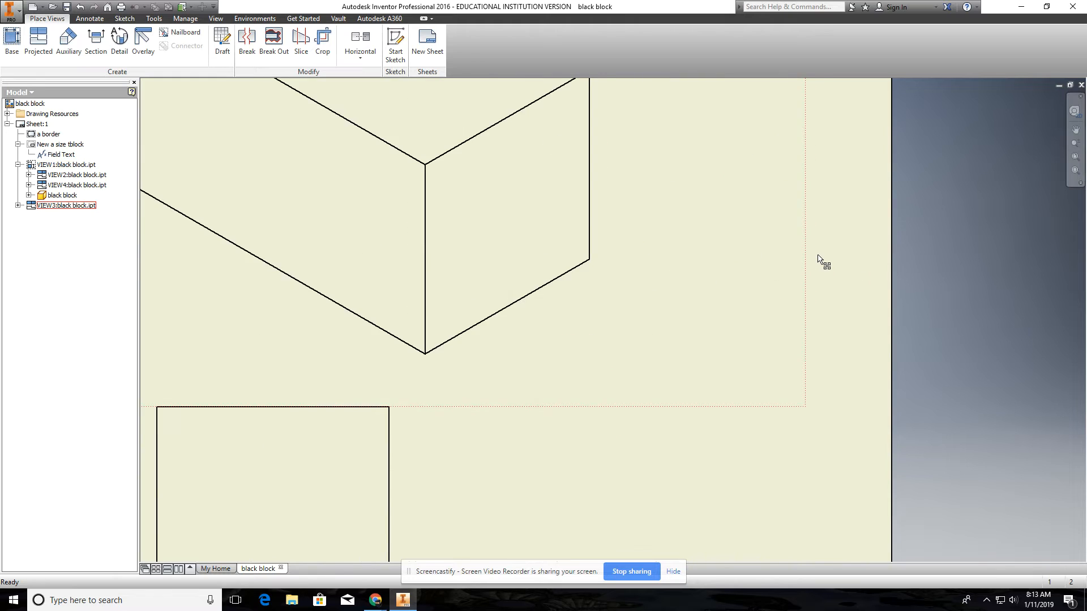
scroll(818, 258, down, 5)
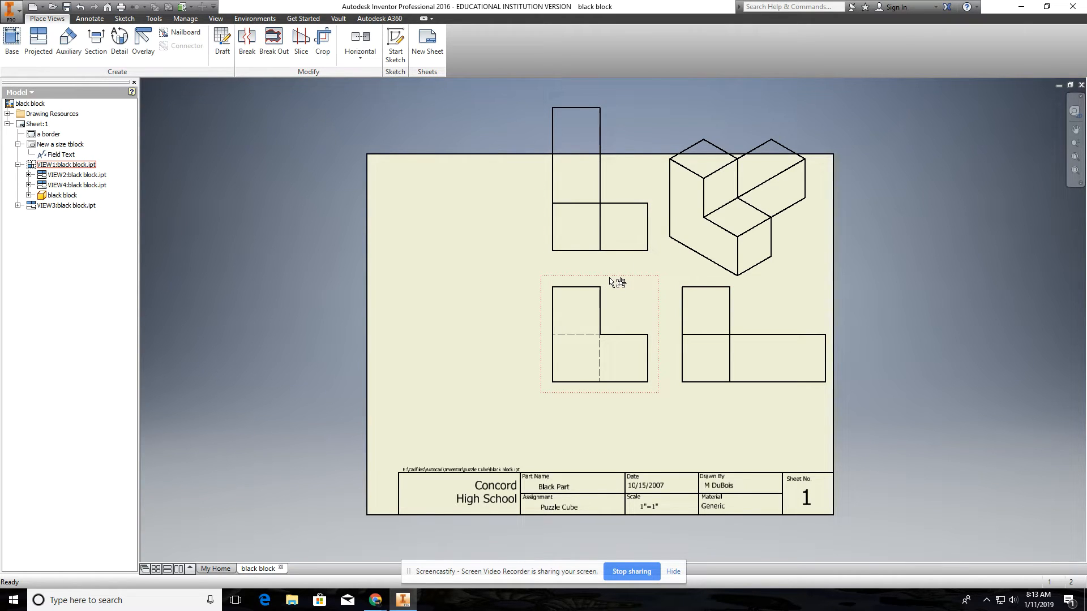
Rearrange the views: front view in the sheet's lower left, top view above it, right-side view closer, isometric view inside the sheet edge.
drag(611, 281, 473, 347)
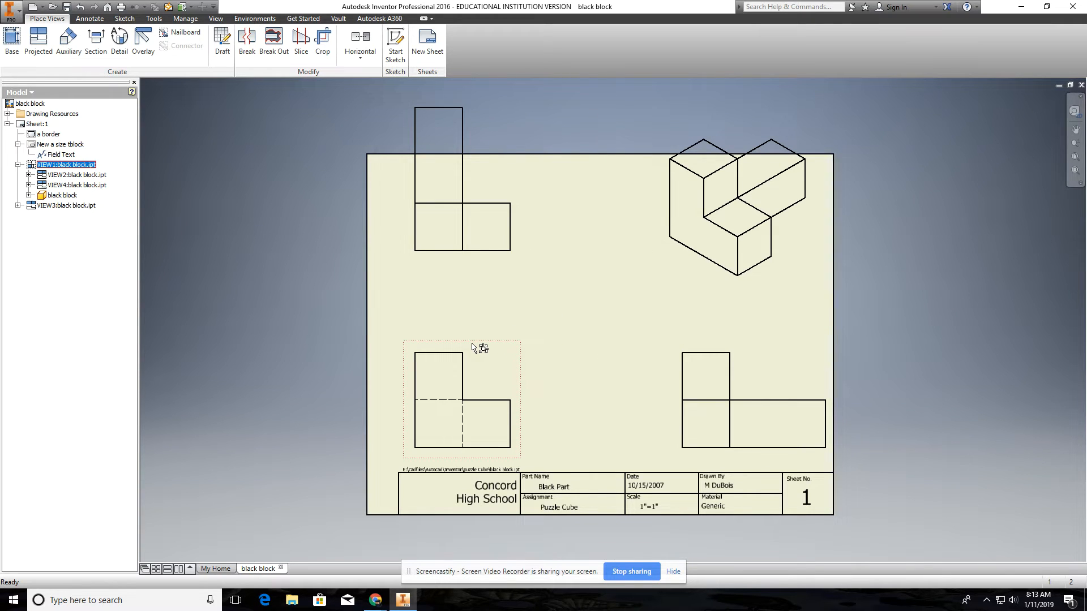
drag(509, 260, 522, 359)
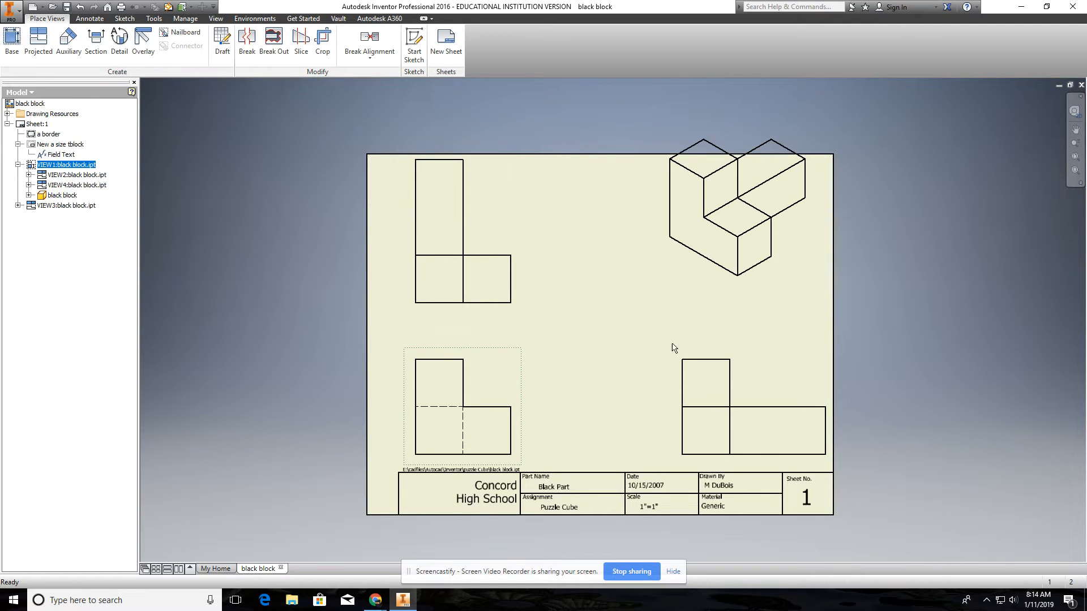
drag(674, 348, 618, 348)
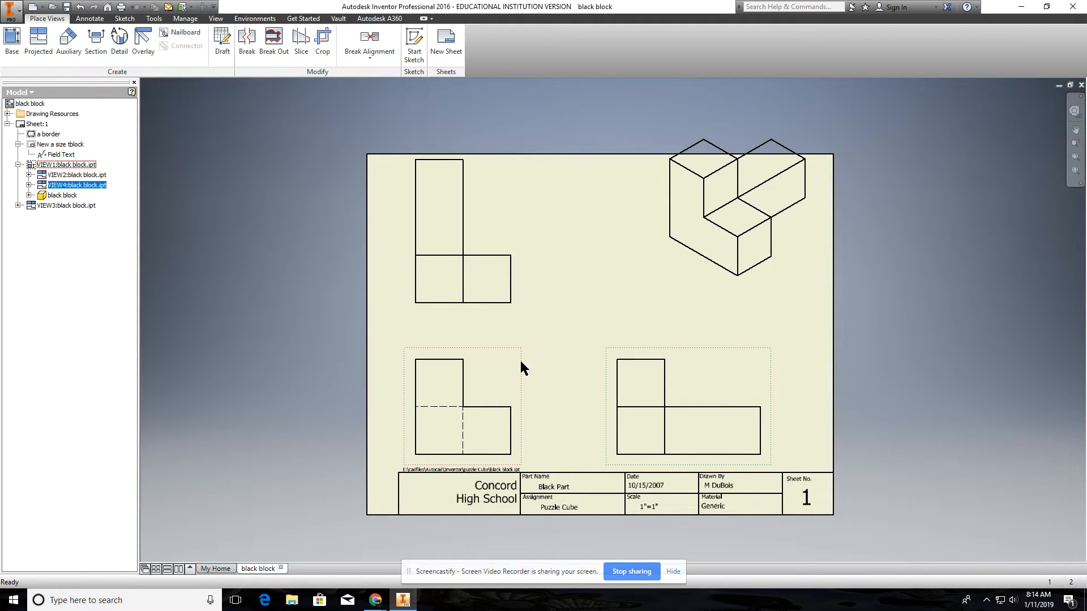
drag(666, 275, 618, 314)
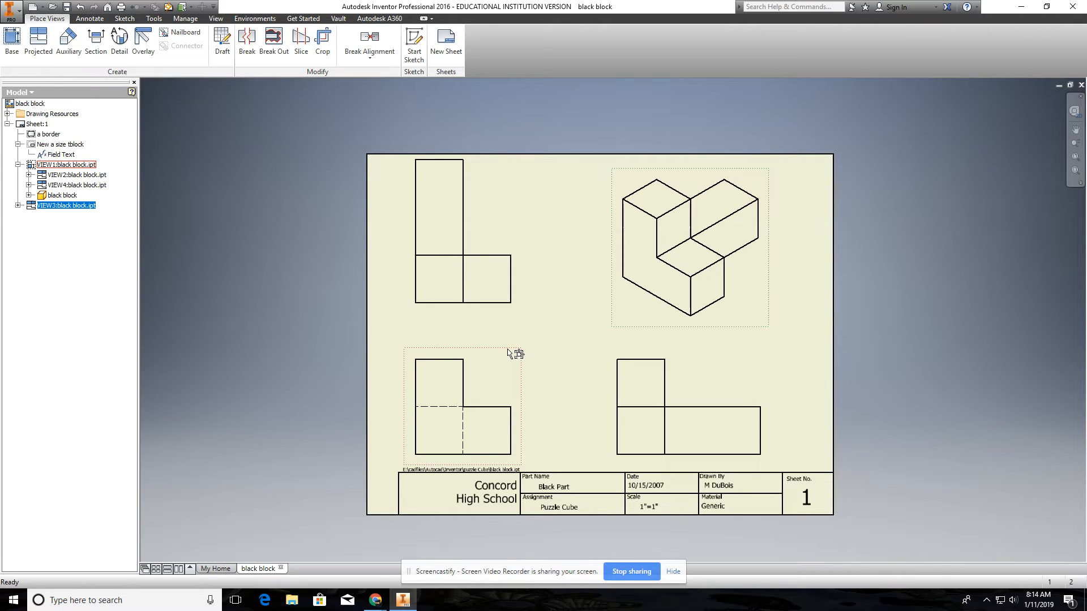
mouse_move(510, 349)
mouse_down()
mouse_move(498, 339)
mouse_move(534, 323)
mouse_move(570, 357)
mouse_move(519, 355)
mouse_move(551, 351)
mouse_move(528, 352)
mouse_up()
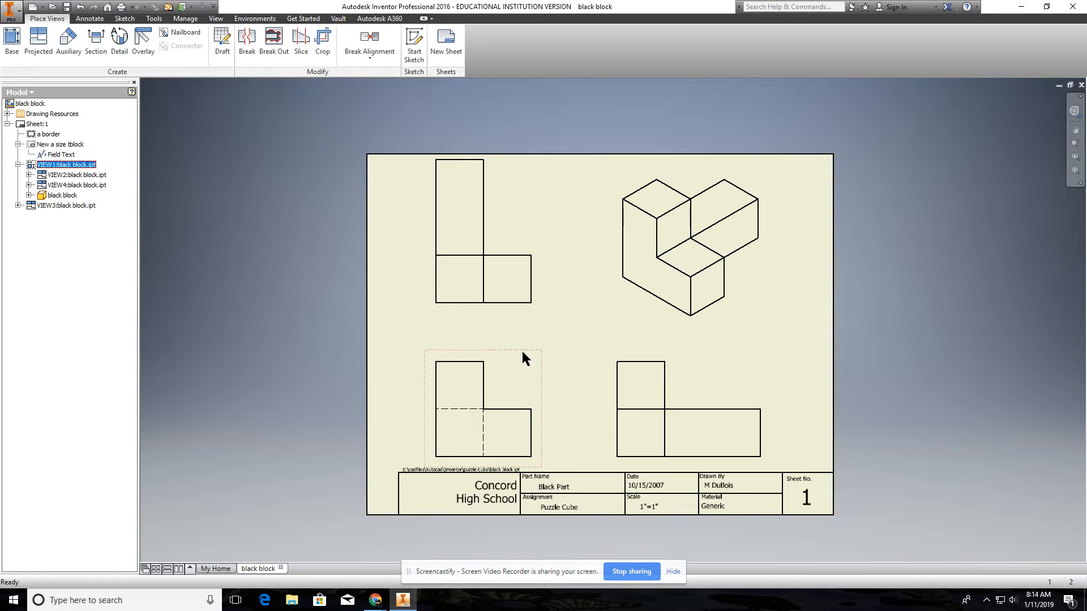
right_click(522, 351)
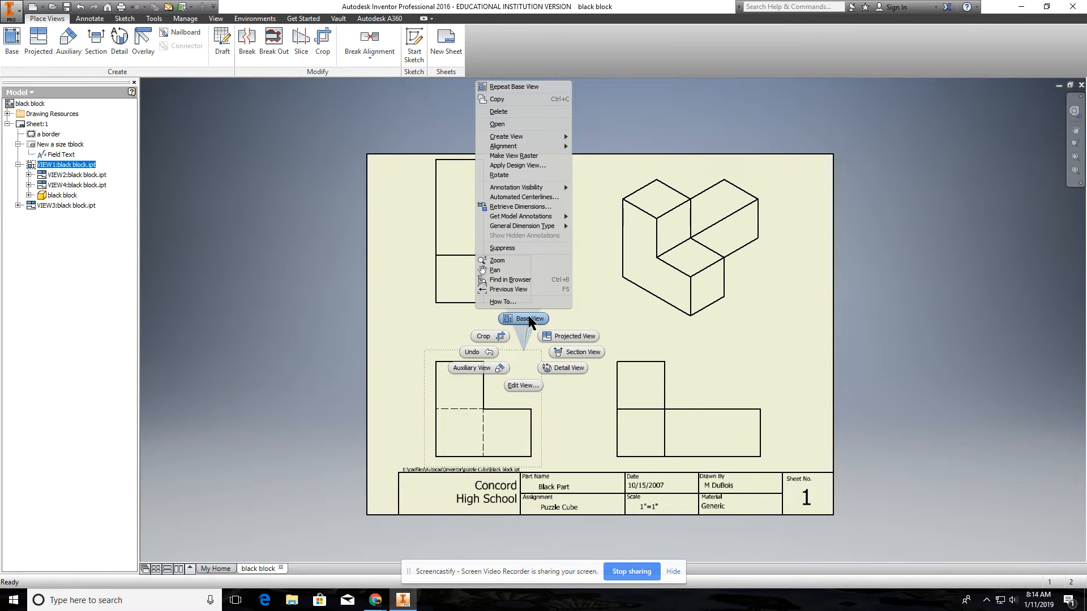
click(528, 315)
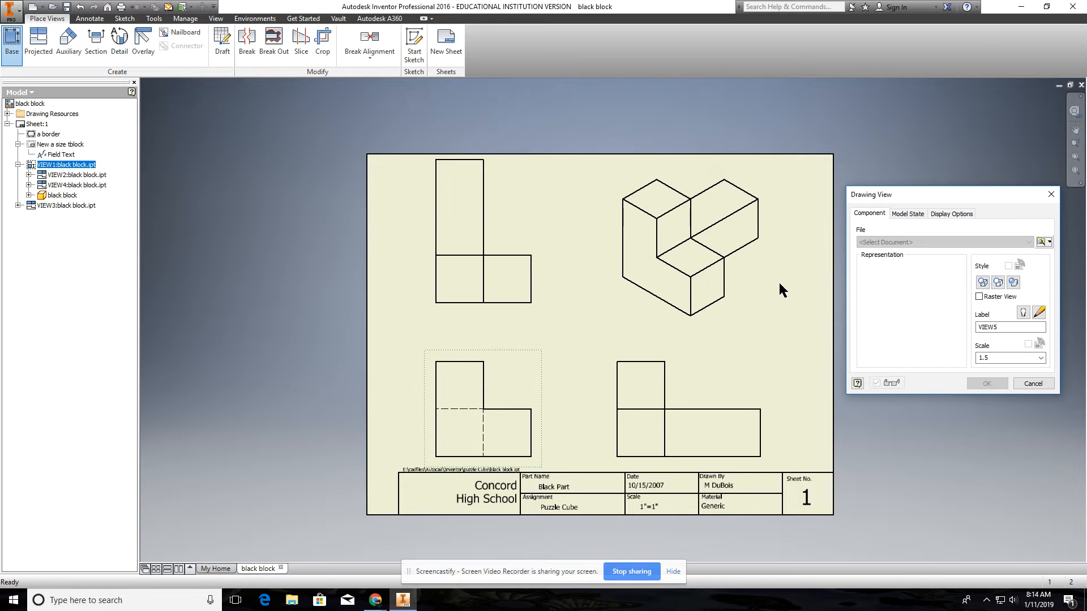
drag(766, 202, 745, 203)
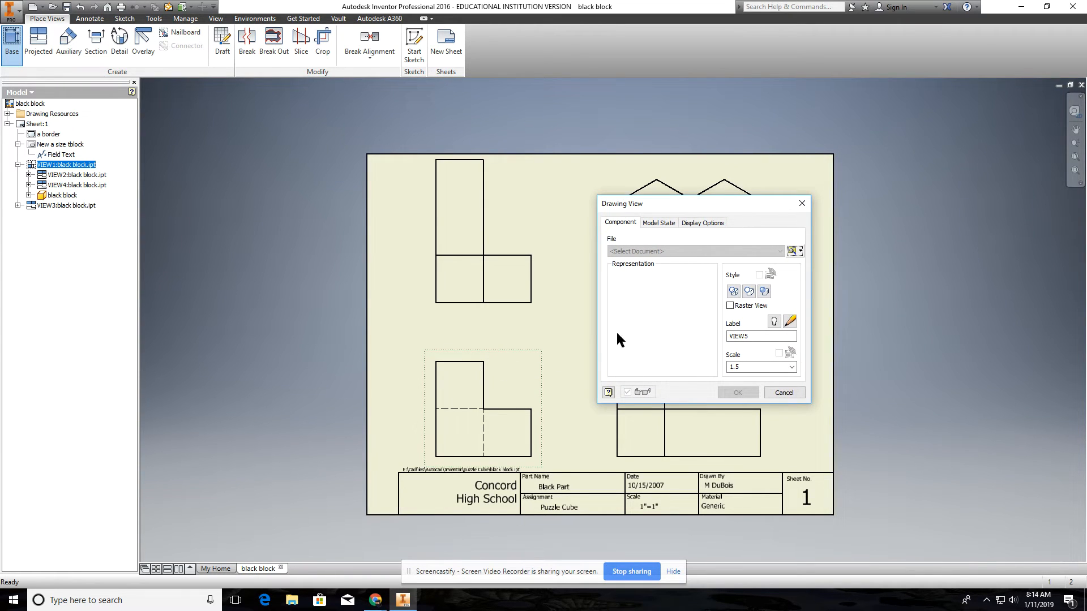
double_click(778, 368)
click(792, 366)
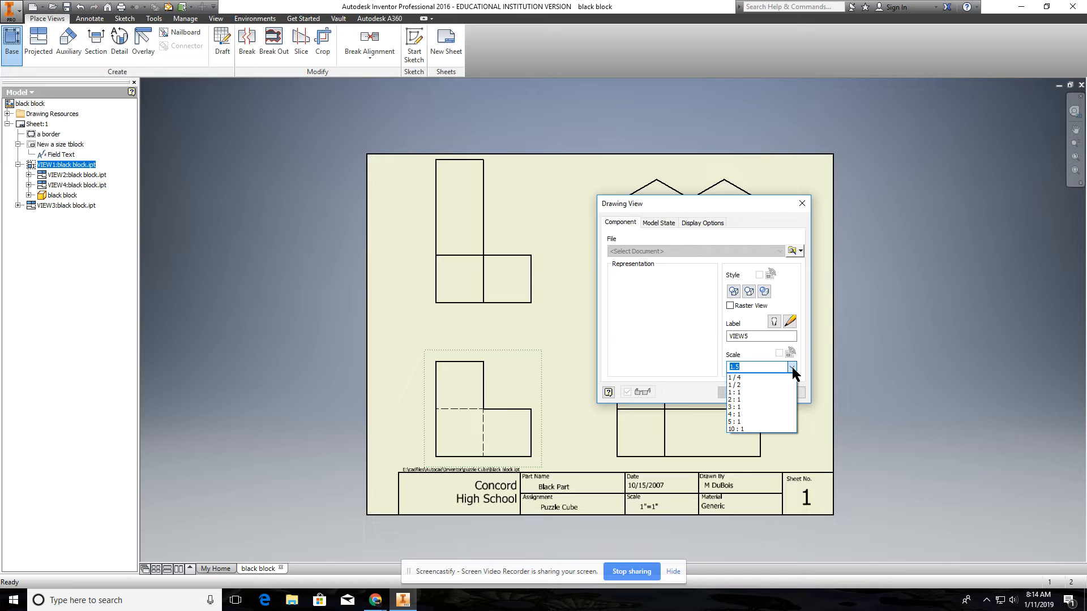
click(756, 391)
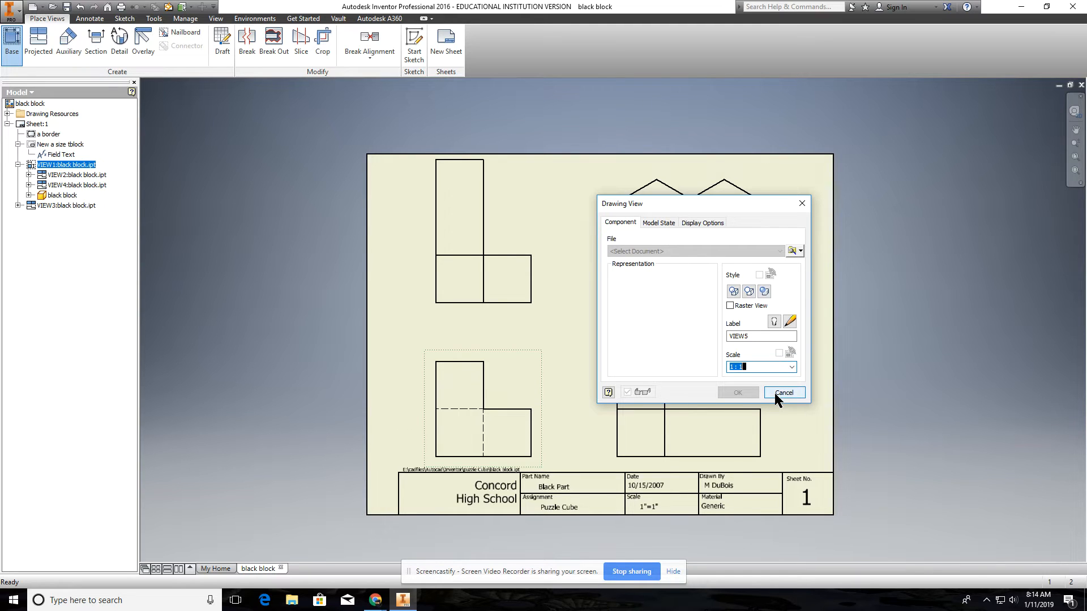
click(790, 366)
click(791, 368)
text(.75)
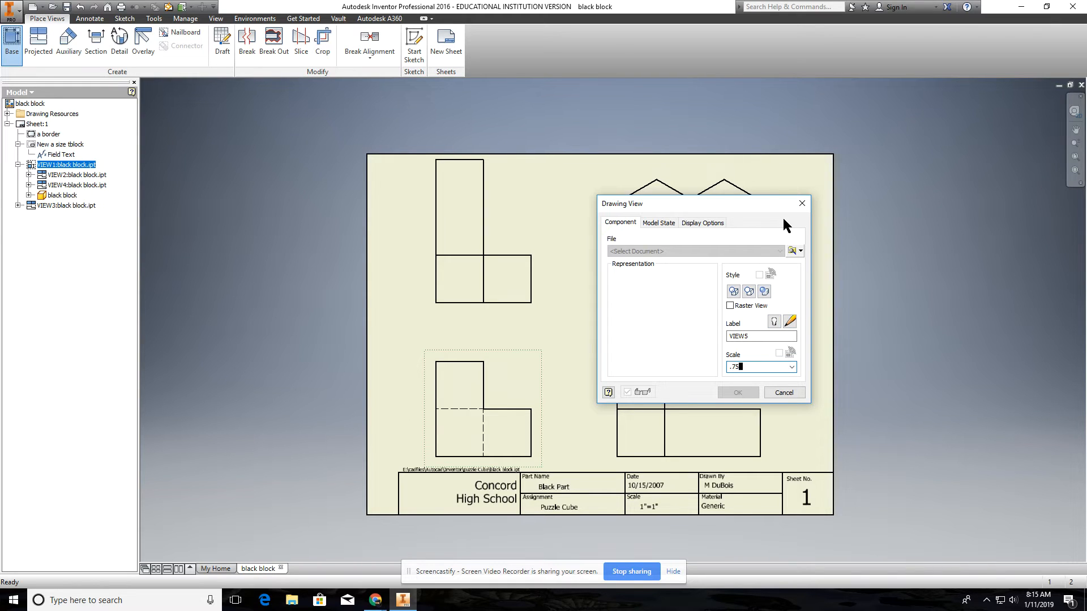
key(Escape)
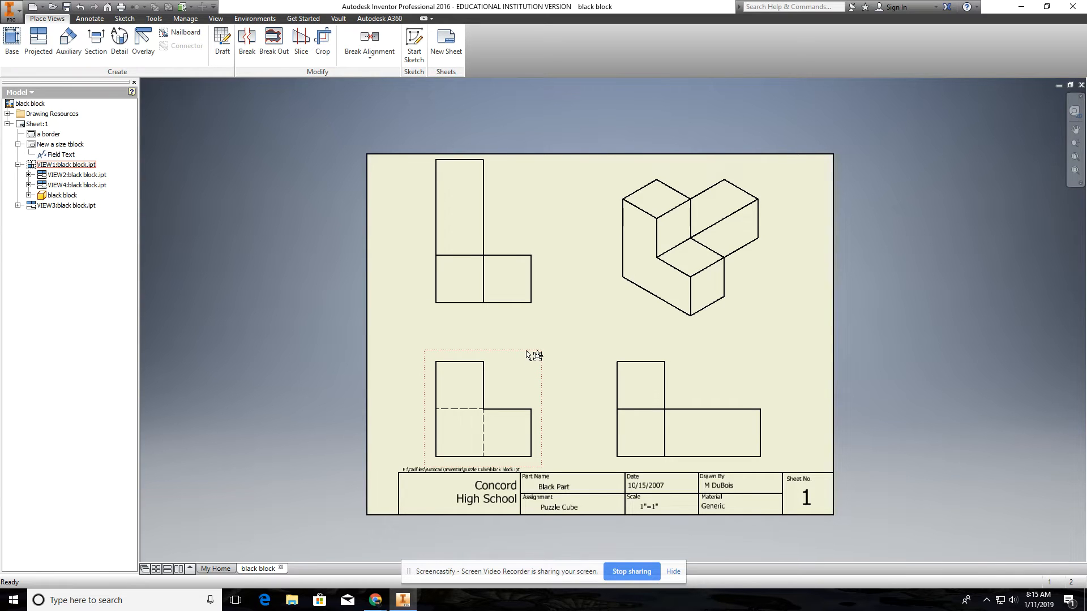
Edit the front view and set its scale to 1:1.
right_click(524, 351)
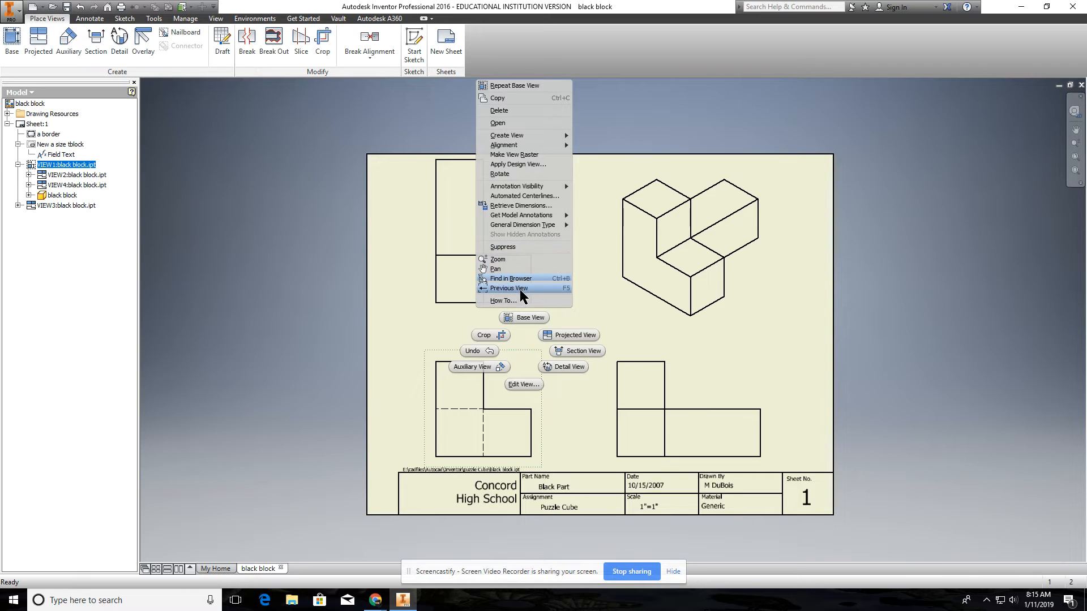
click(526, 385)
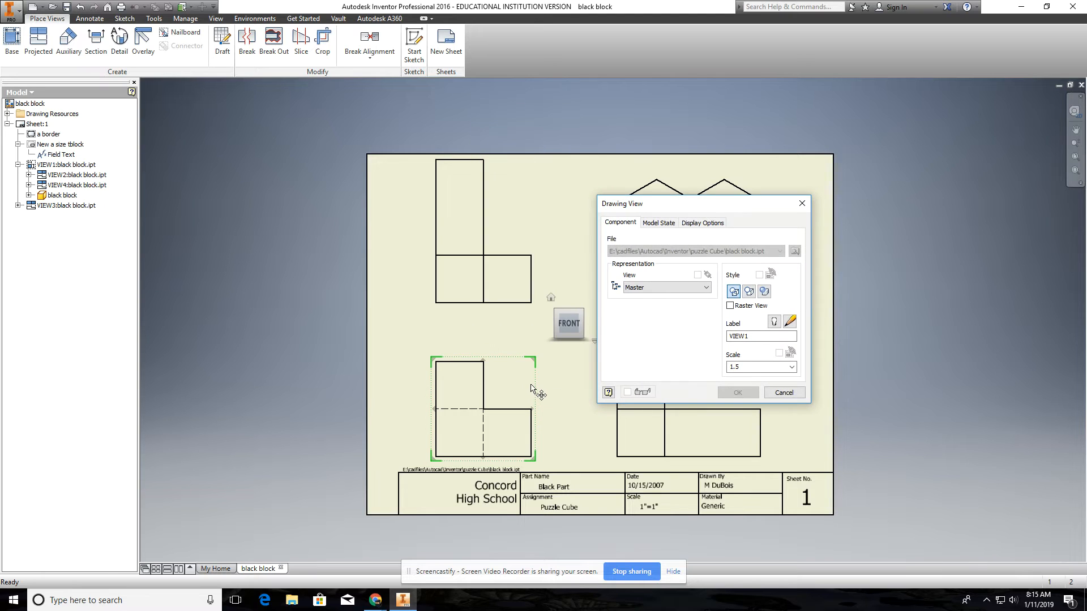
click(790, 368)
click(742, 391)
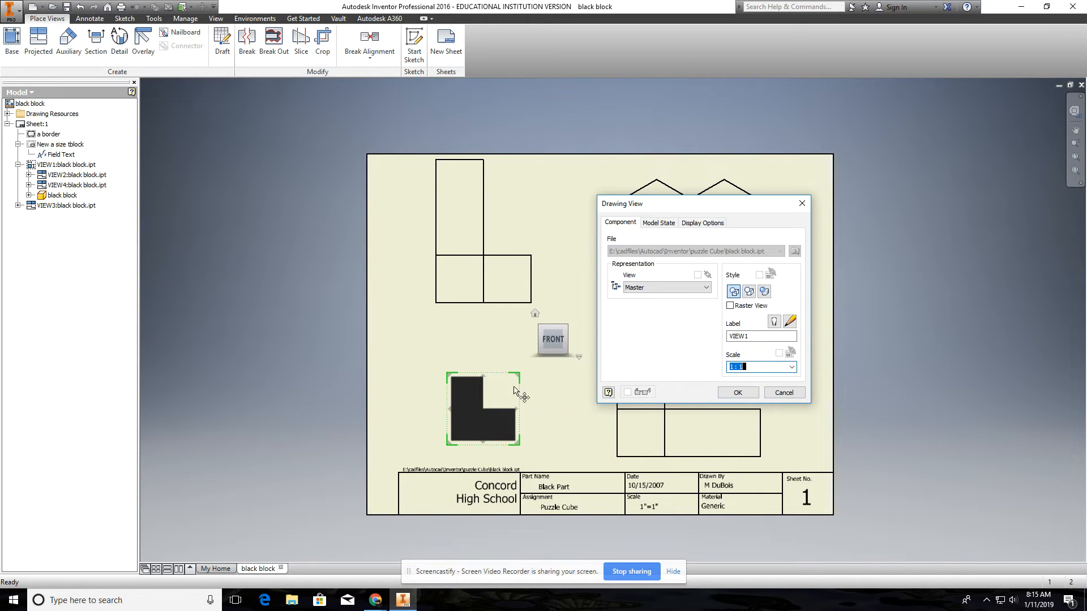
click(718, 392)
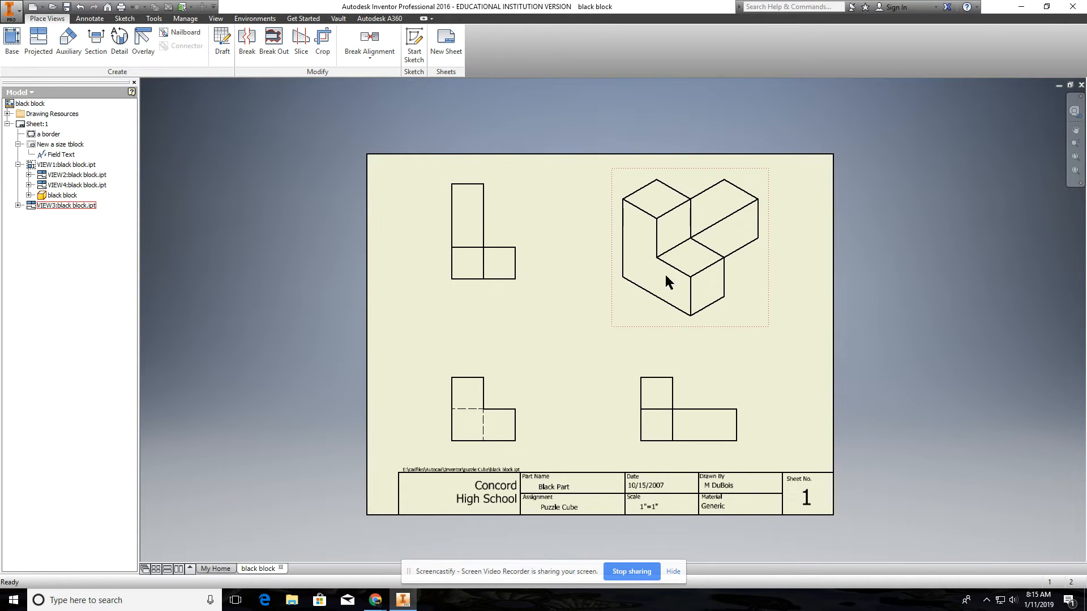
Set the isometric view's scale to 1:1 and shift the front view slightly up and left on the sheet.
right_click(613, 191)
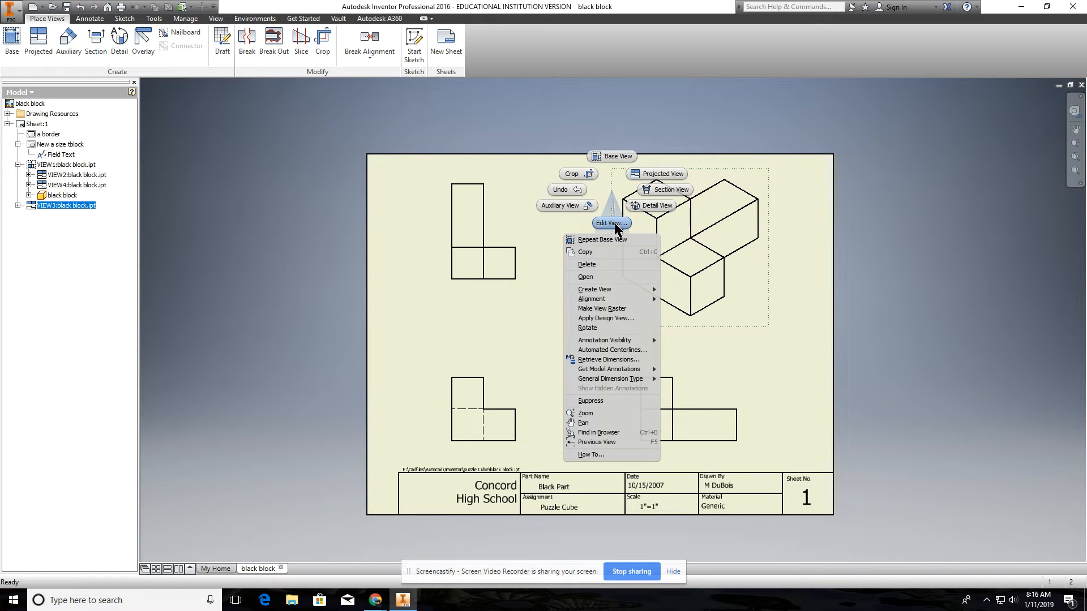
click(612, 223)
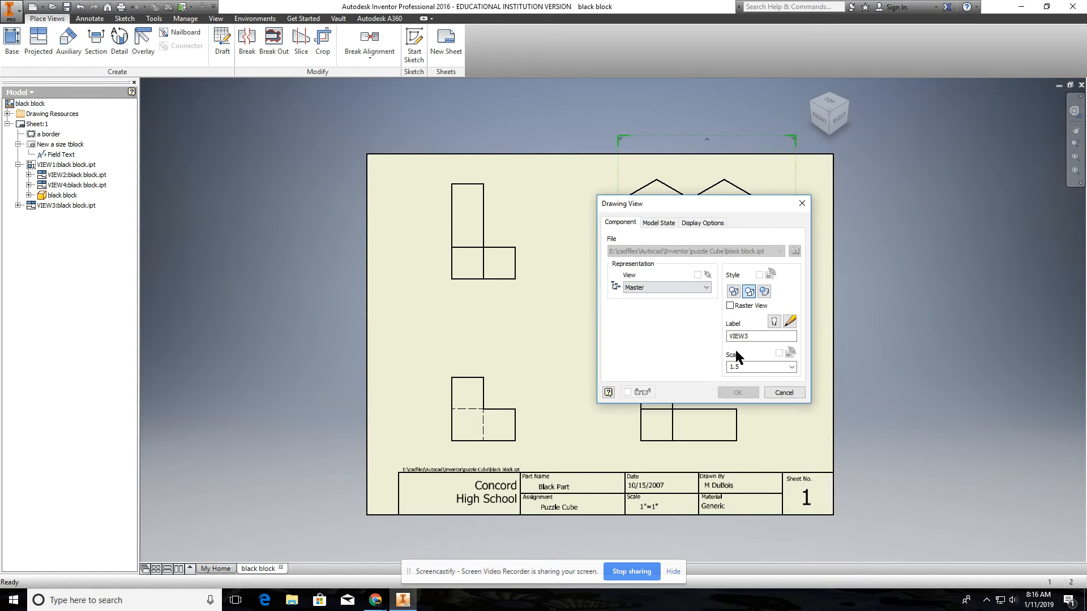
click(792, 367)
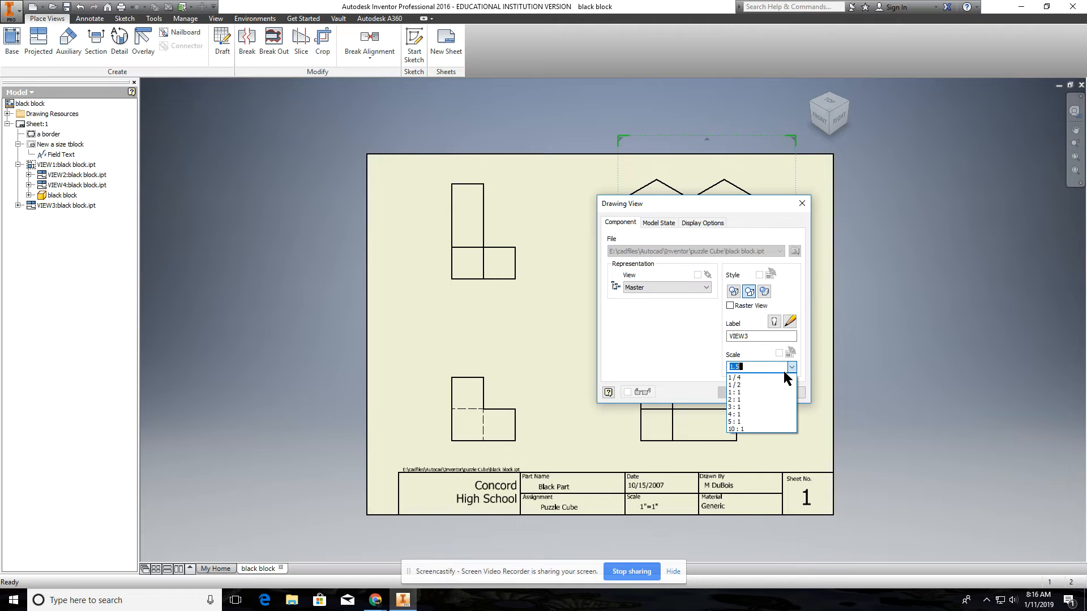
click(751, 385)
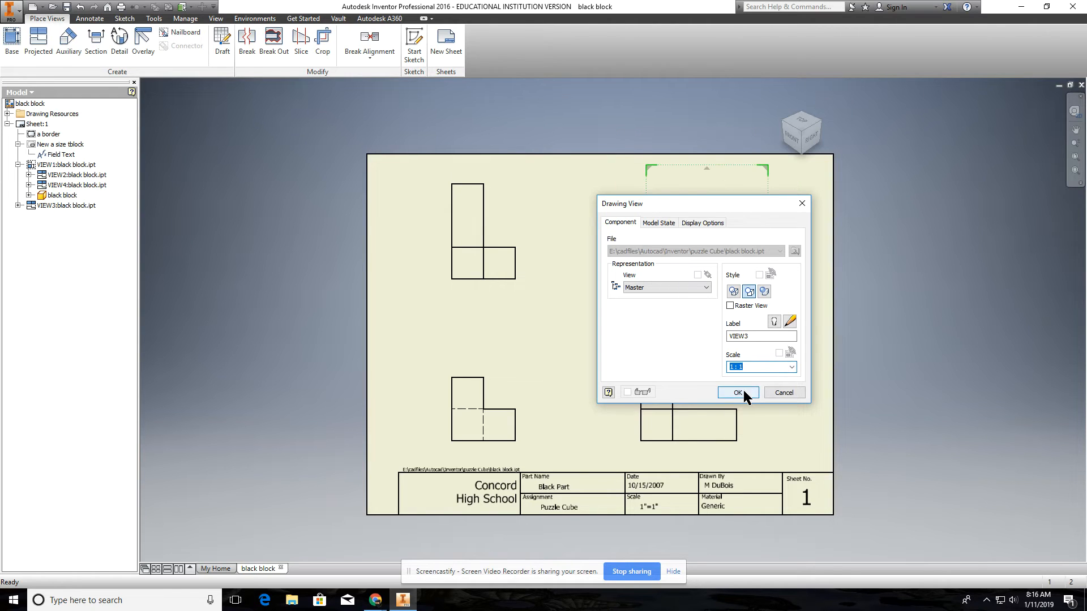
click(738, 392)
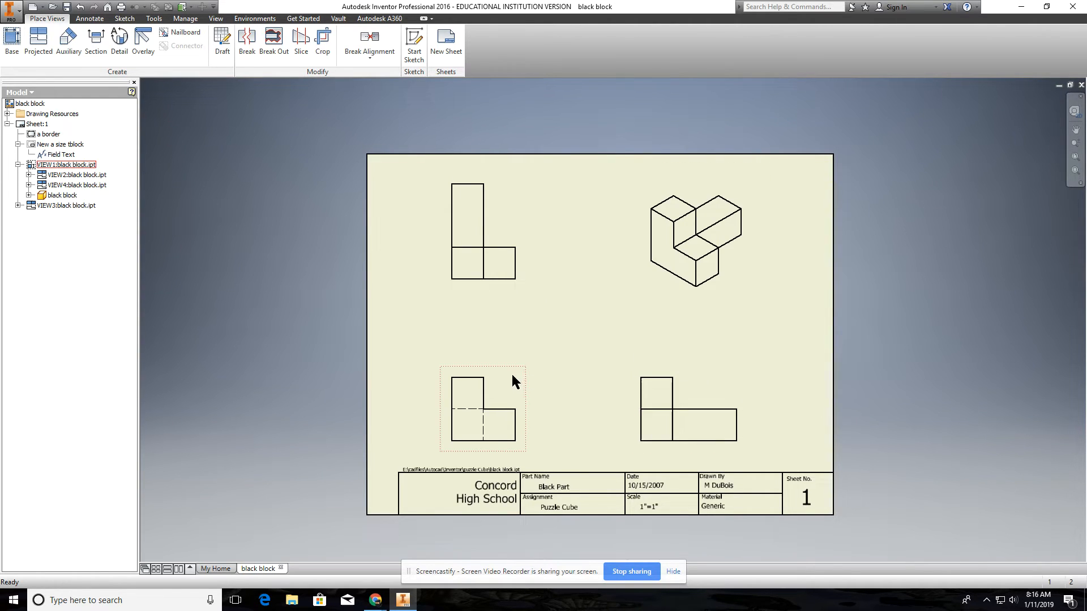
mouse_move(509, 367)
mouse_down()
mouse_move(508, 343)
mouse_move(501, 358)
mouse_up()
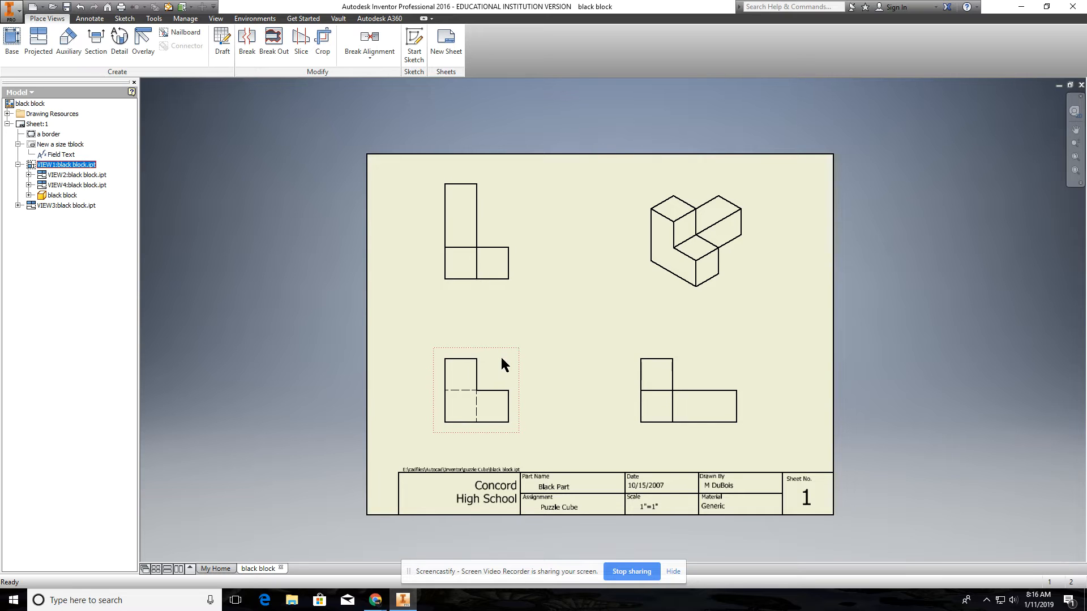
Try a custom scale of .75 for the front view.
right_click(503, 357)
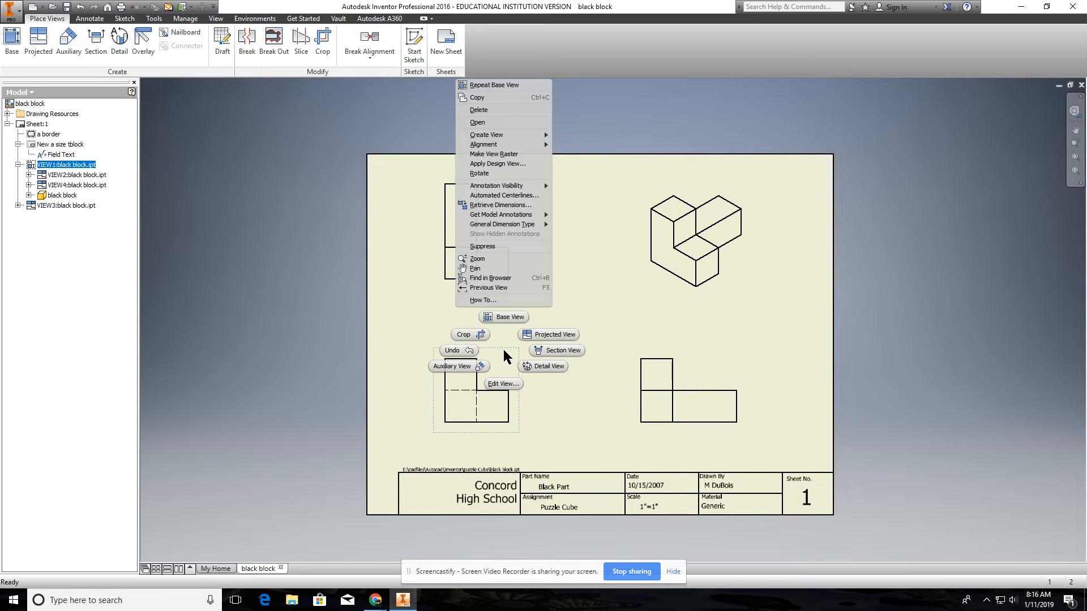
click(503, 384)
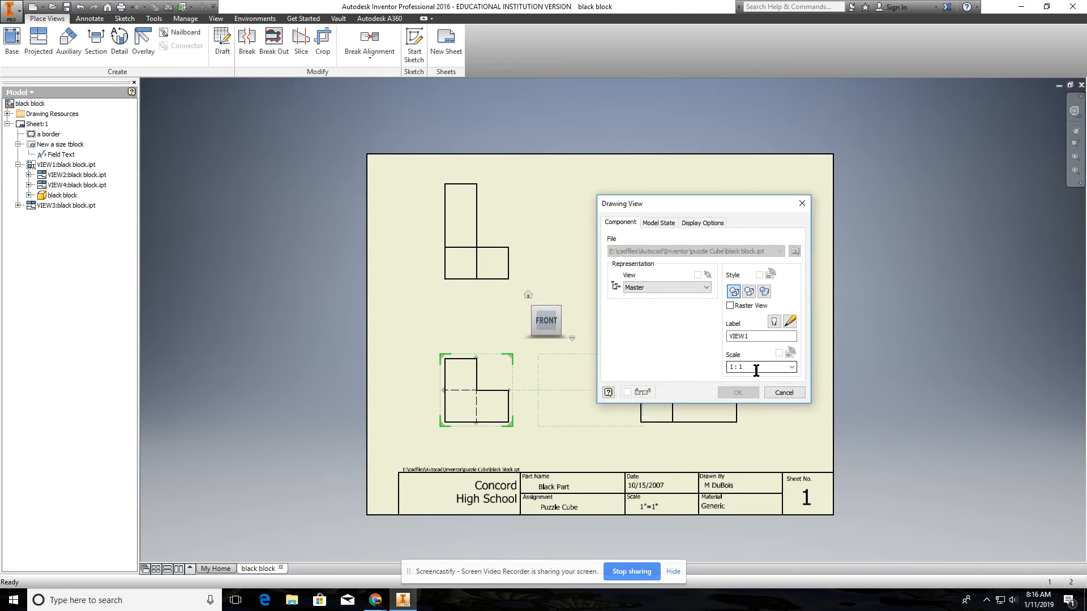
click(756, 369)
text(.75)
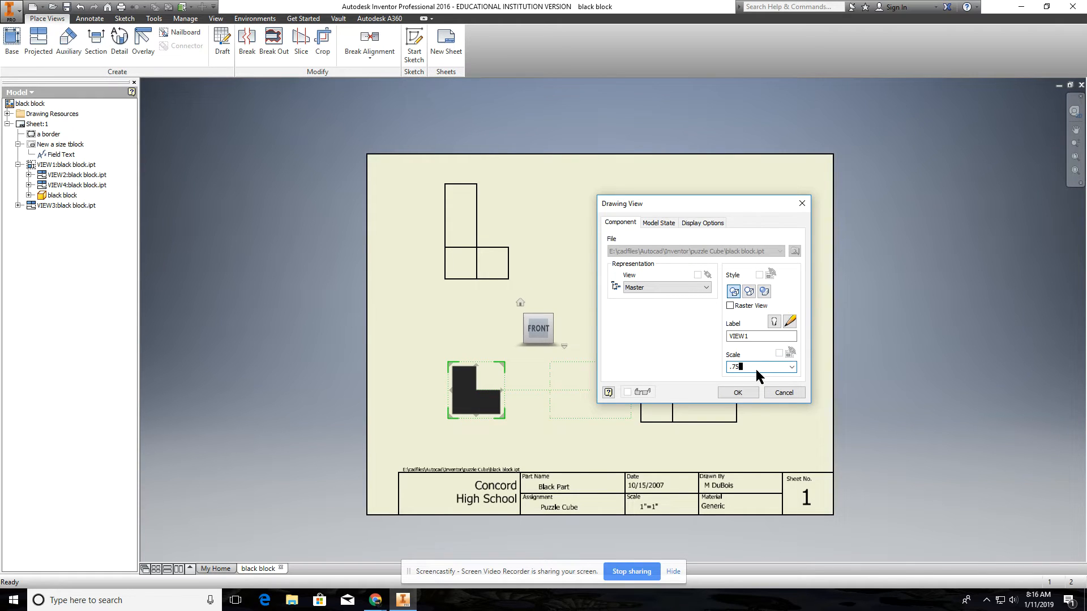
key(Return)
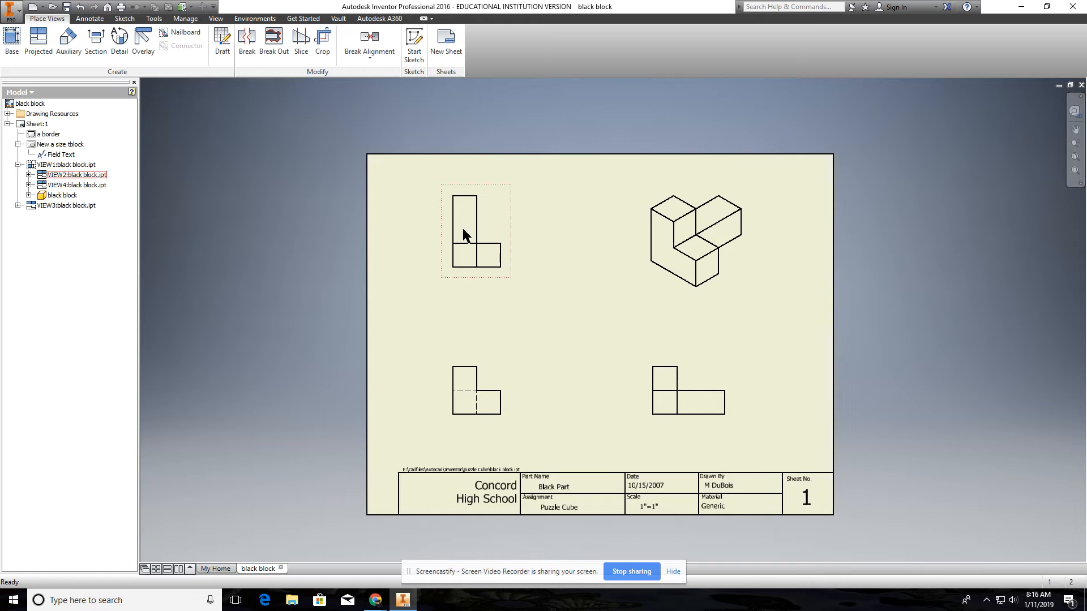
Set the front view's scale back to 1:1 and move the isometric view slightly down and left on the sheet.
right_click(497, 360)
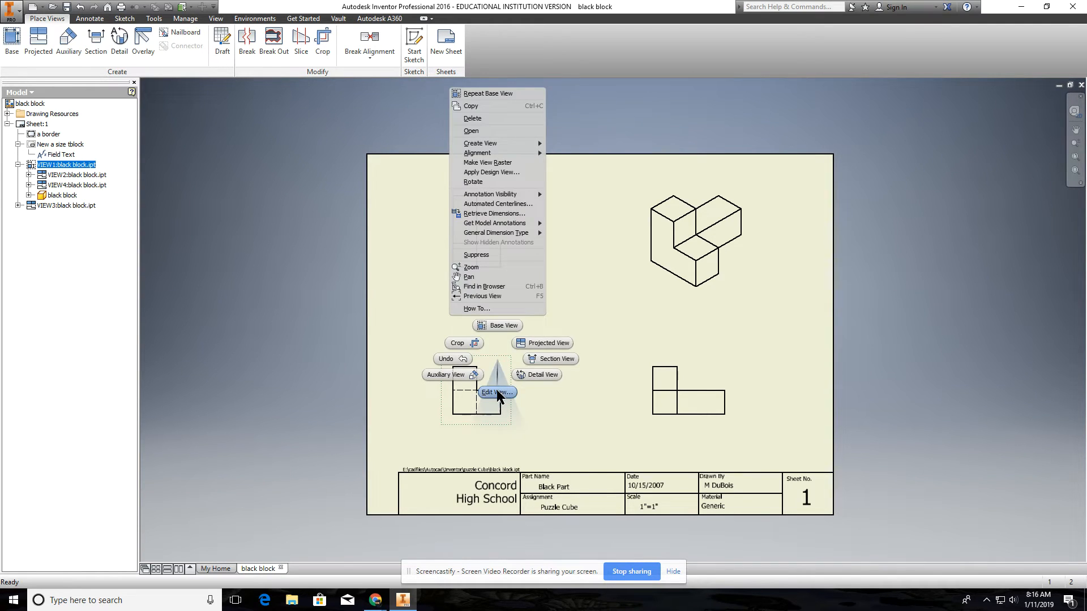
click(497, 390)
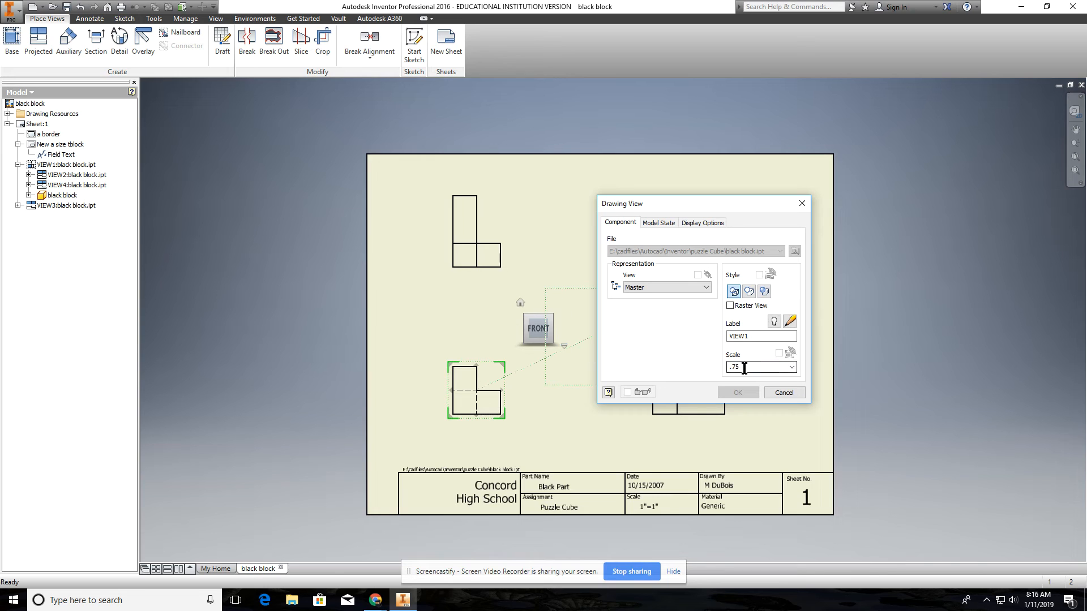
click(792, 367)
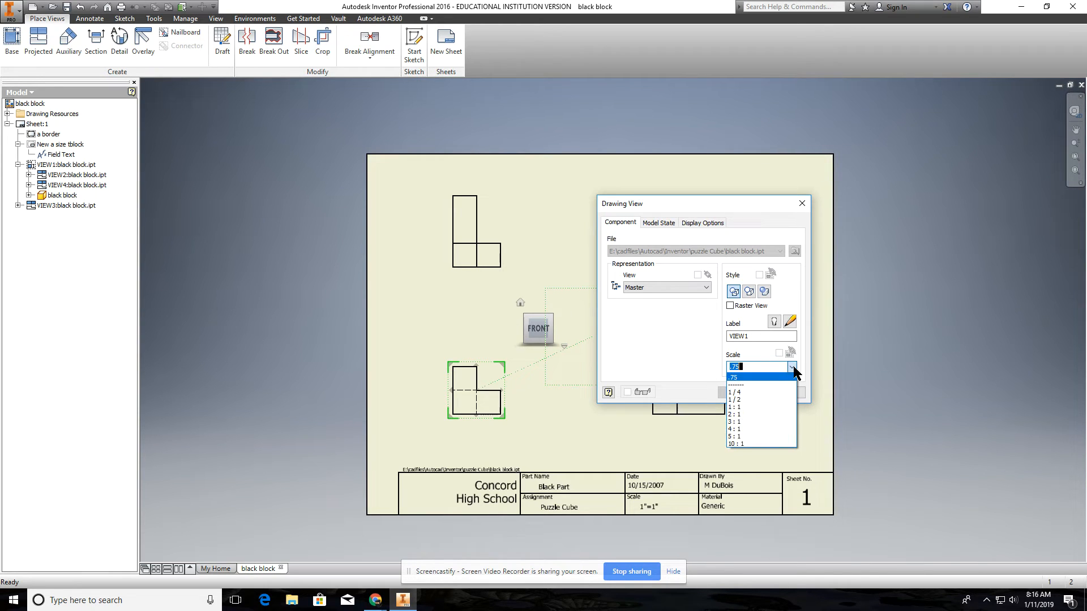
click(745, 407)
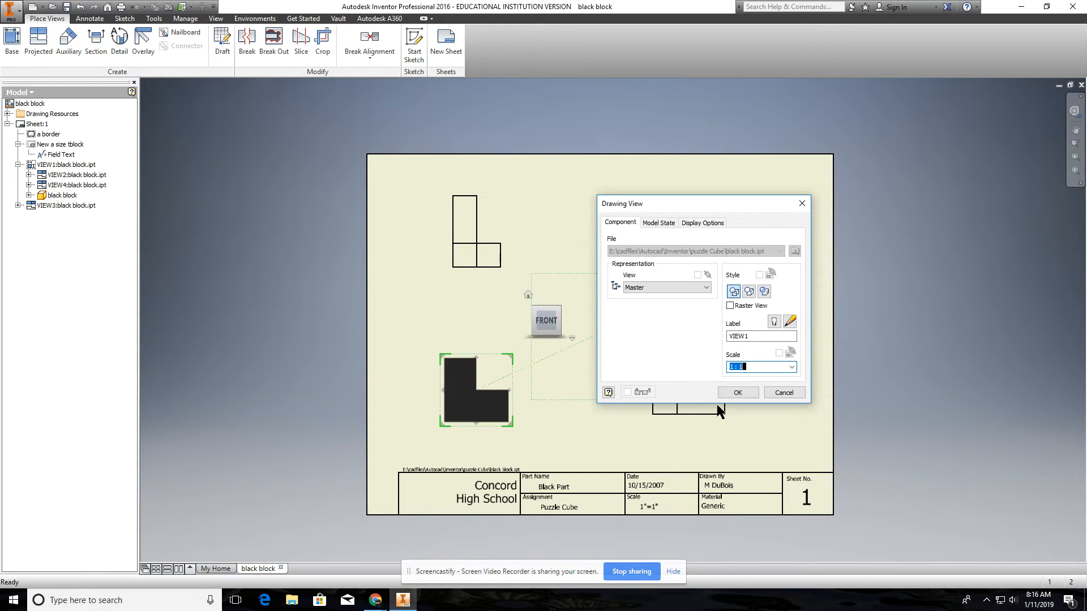
click(735, 392)
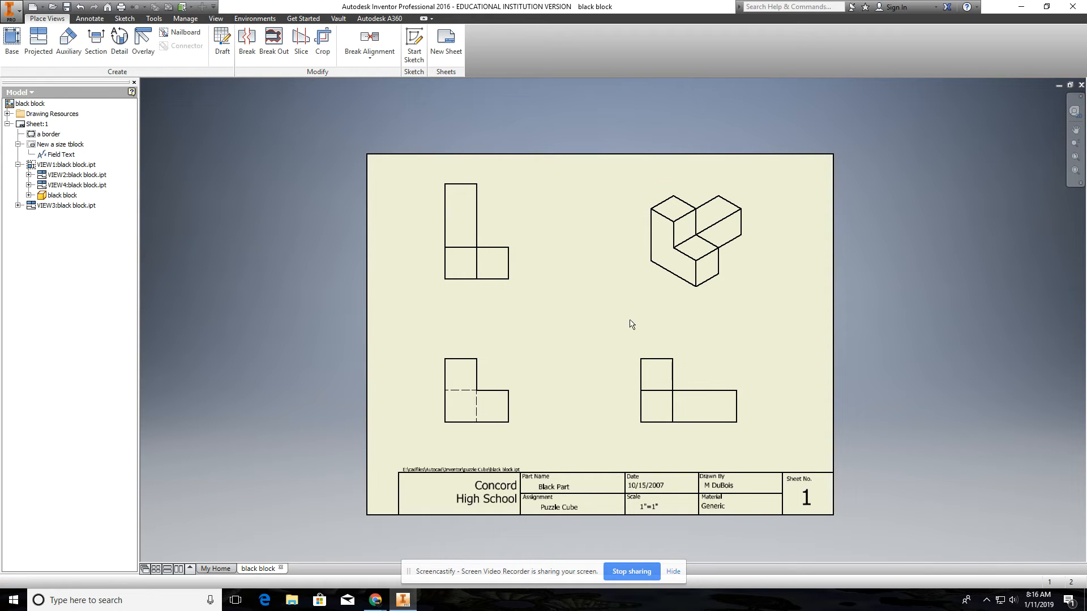
drag(640, 294, 620, 315)
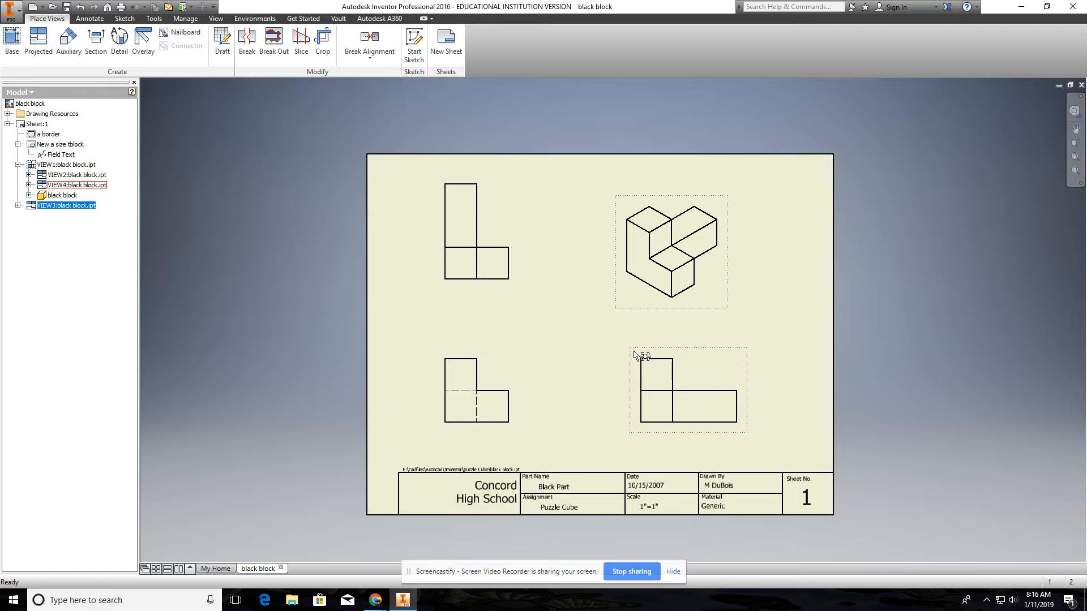
Move the right view closer to the front view and shift the front view slightly right and down on the sheet.
drag(635, 356, 586, 348)
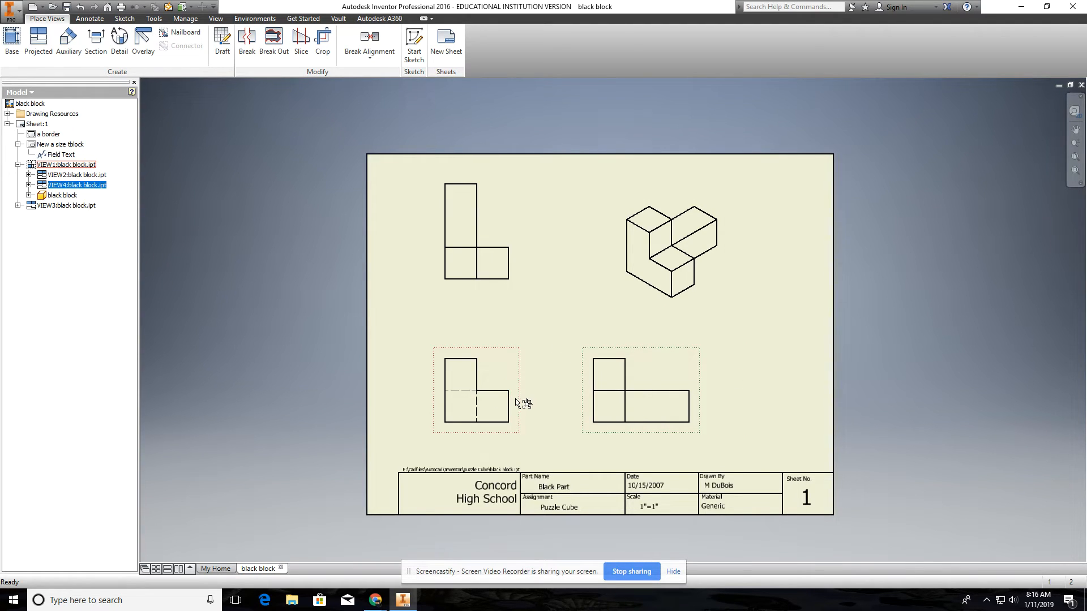
mouse_move(518, 399)
mouse_down()
mouse_move(541, 424)
mouse_move(542, 368)
mouse_move(510, 406)
mouse_move(525, 403)
mouse_up()
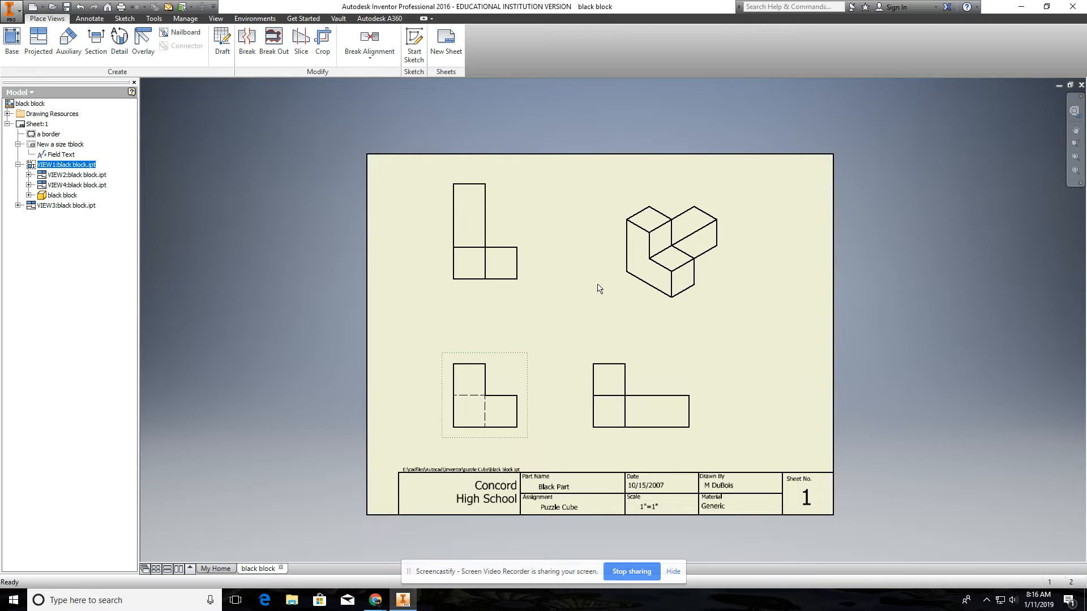
click(90, 19)
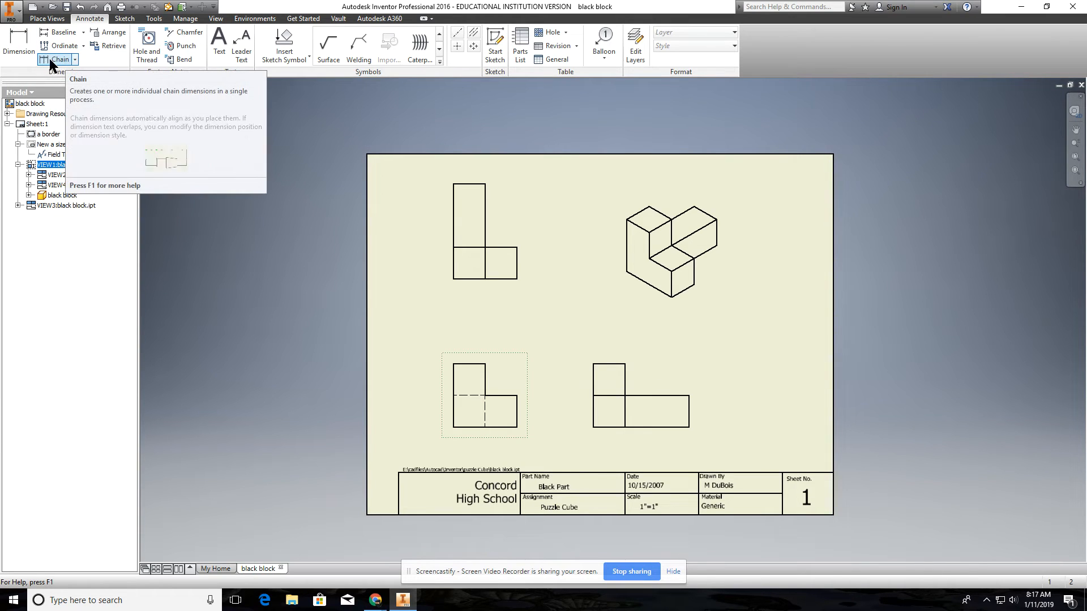
click(20, 45)
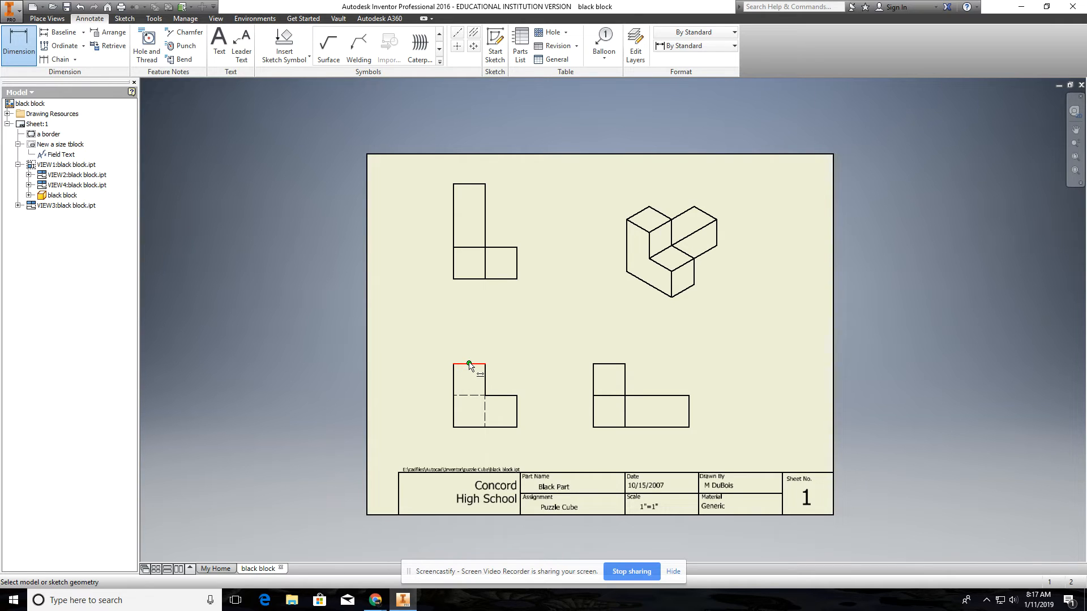
scroll(474, 366, up, 5)
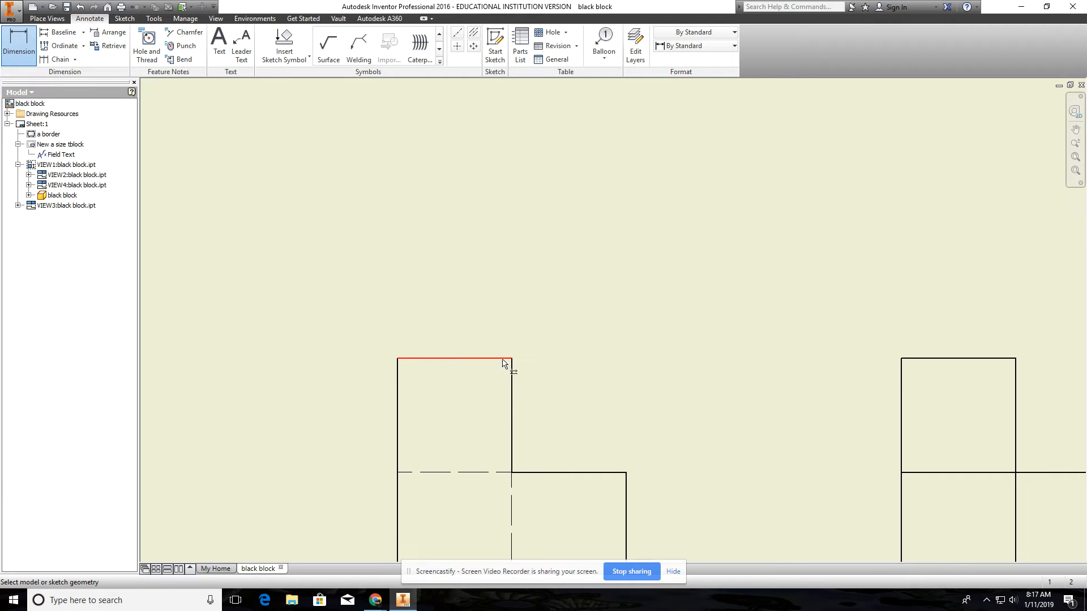
click(455, 358)
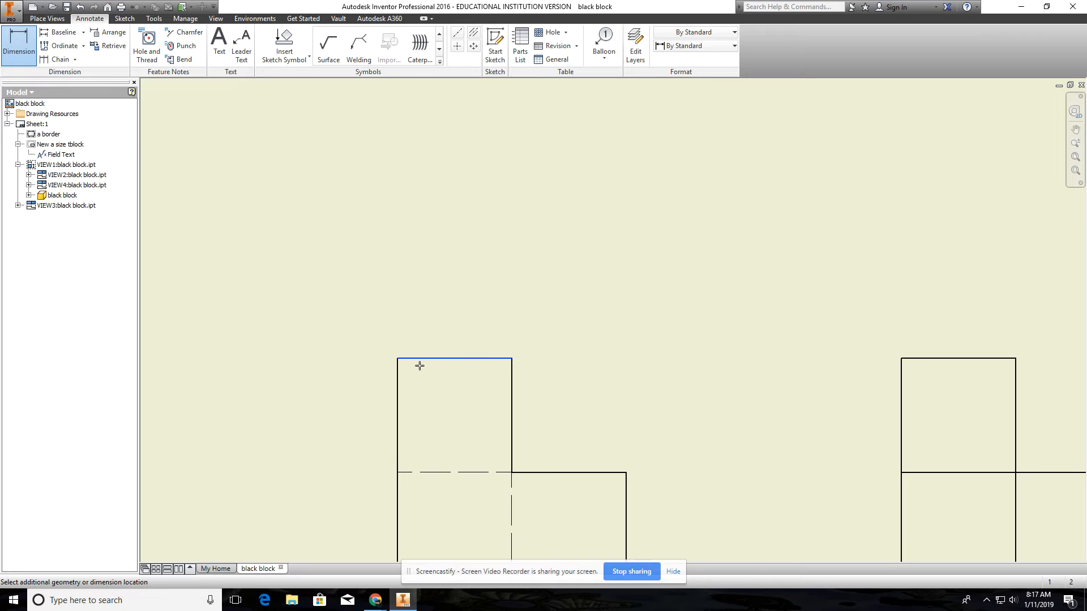
click(398, 369)
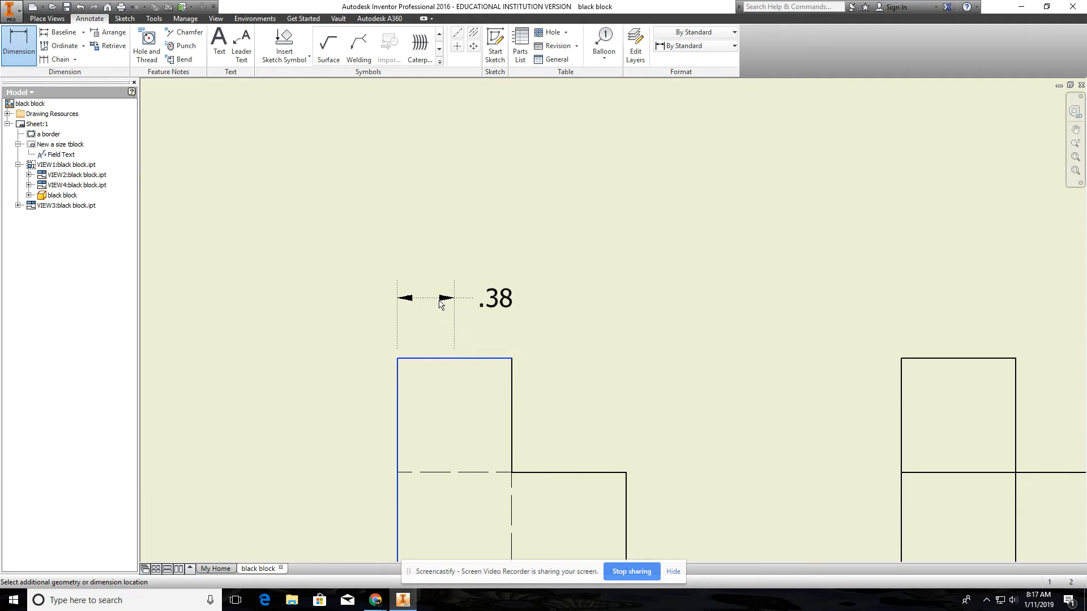
key(Escape)
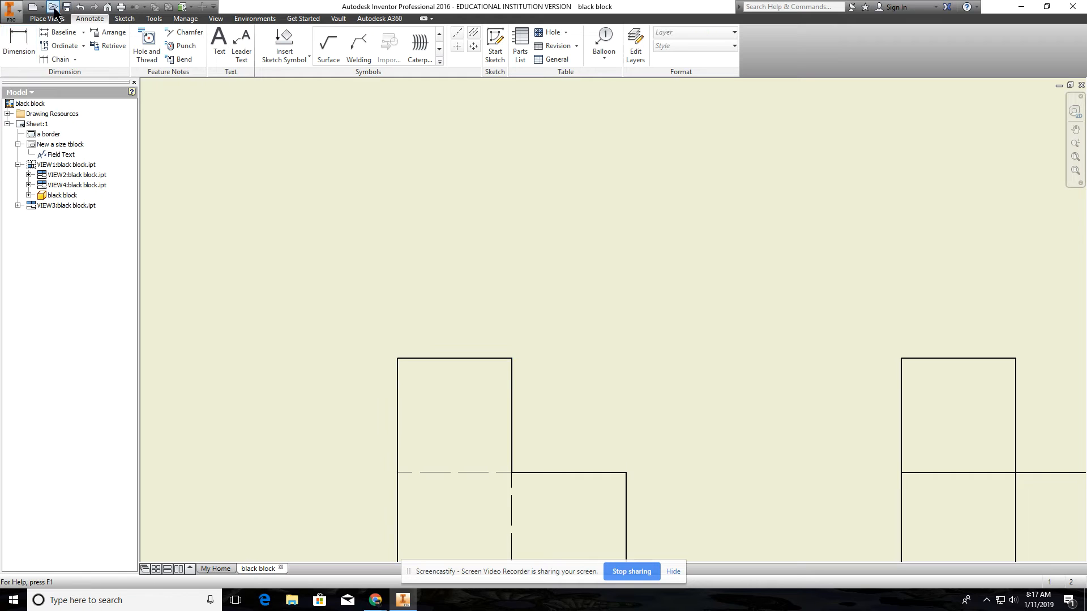
Dimension the width of the front view's upper edge above the view and turn off editing dimensions when created.
click(493, 359)
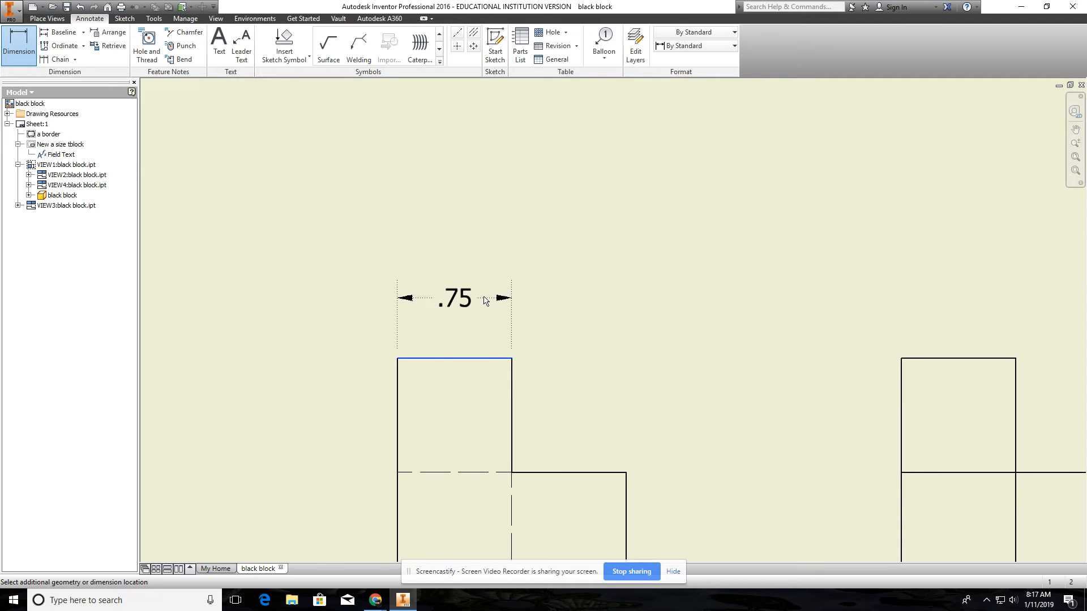
click(484, 220)
click(485, 304)
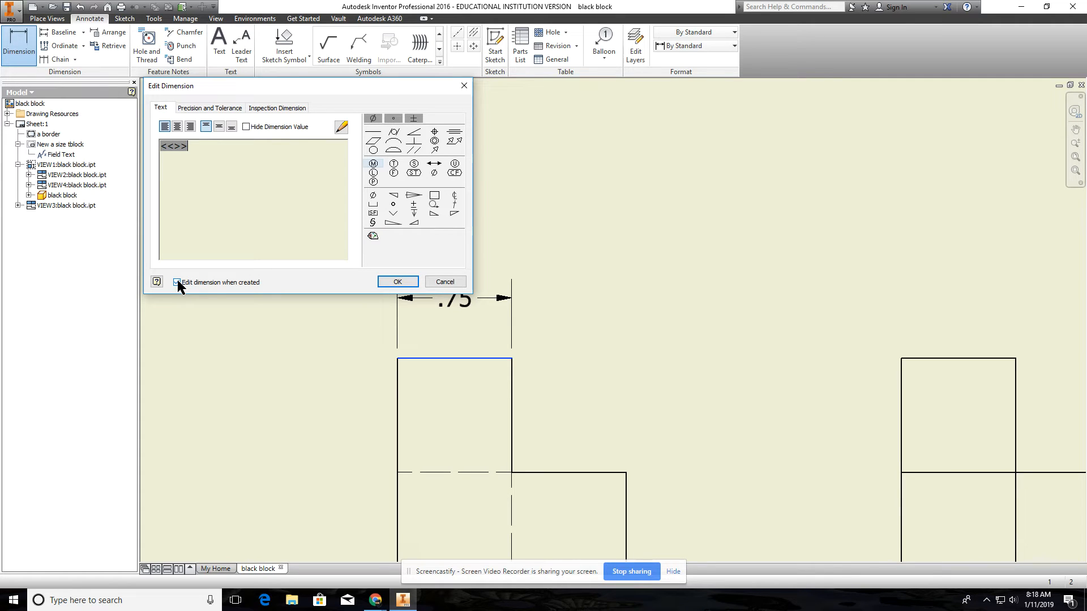
click(398, 281)
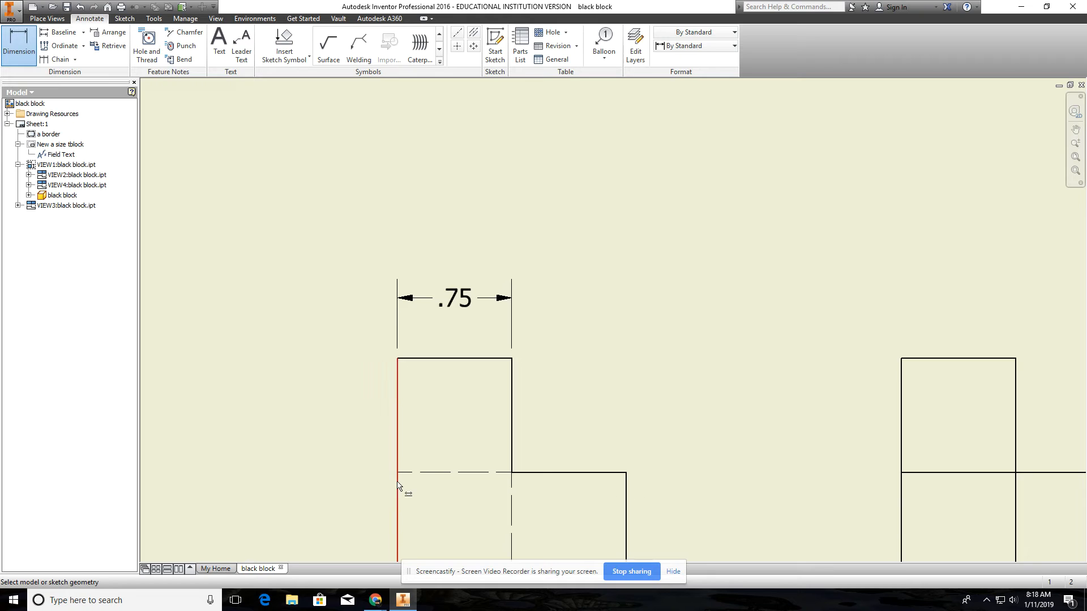
Dimension the front view's overall width between its outer vertical edges, placing it above the upper edge's width dimension.
click(398, 399)
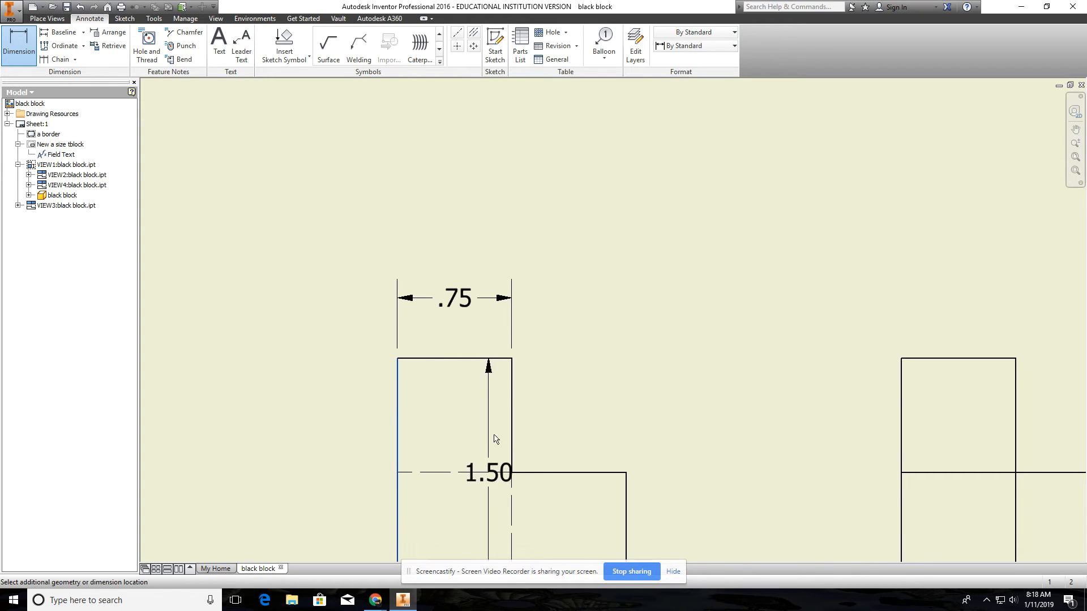
middle_drag(659, 386, 635, 273)
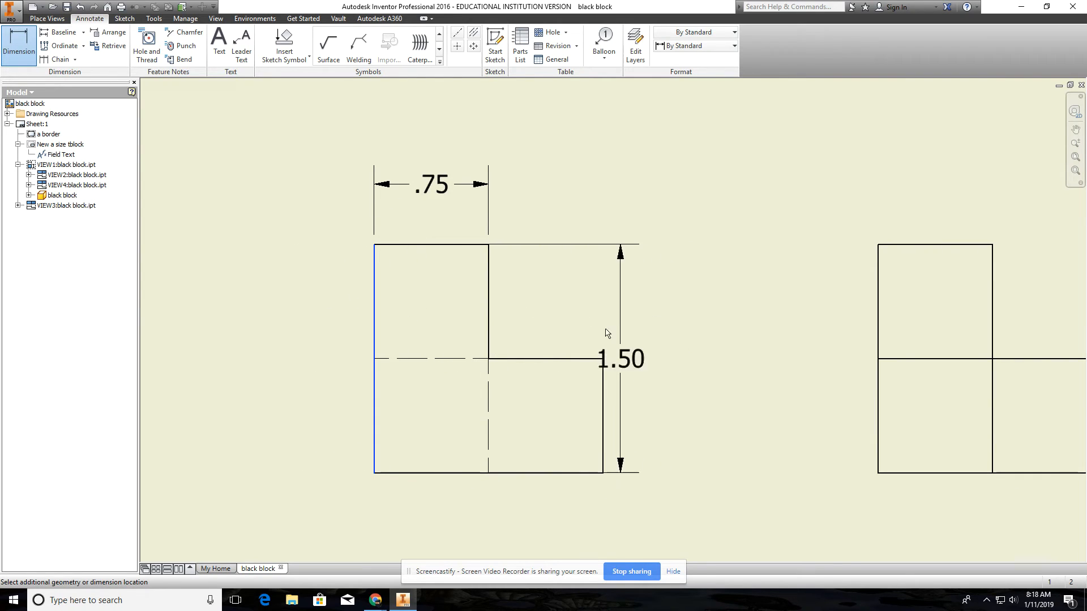
click(602, 390)
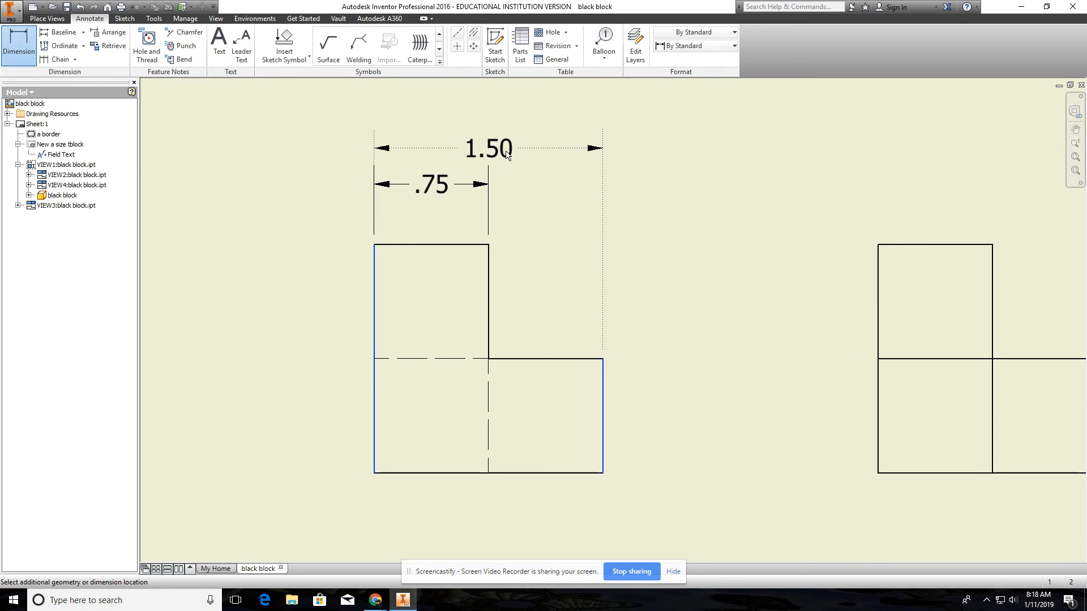
click(508, 154)
Dimension the height of the front view's short right edge, placing it to the right of the view.
middle_drag(655, 340, 603, 378)
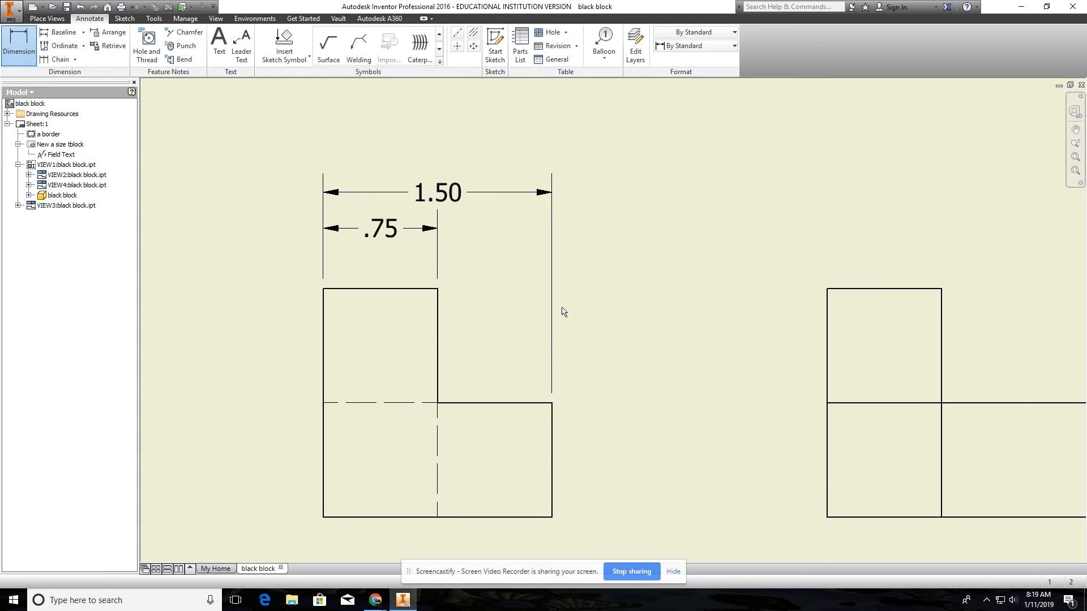
click(555, 443)
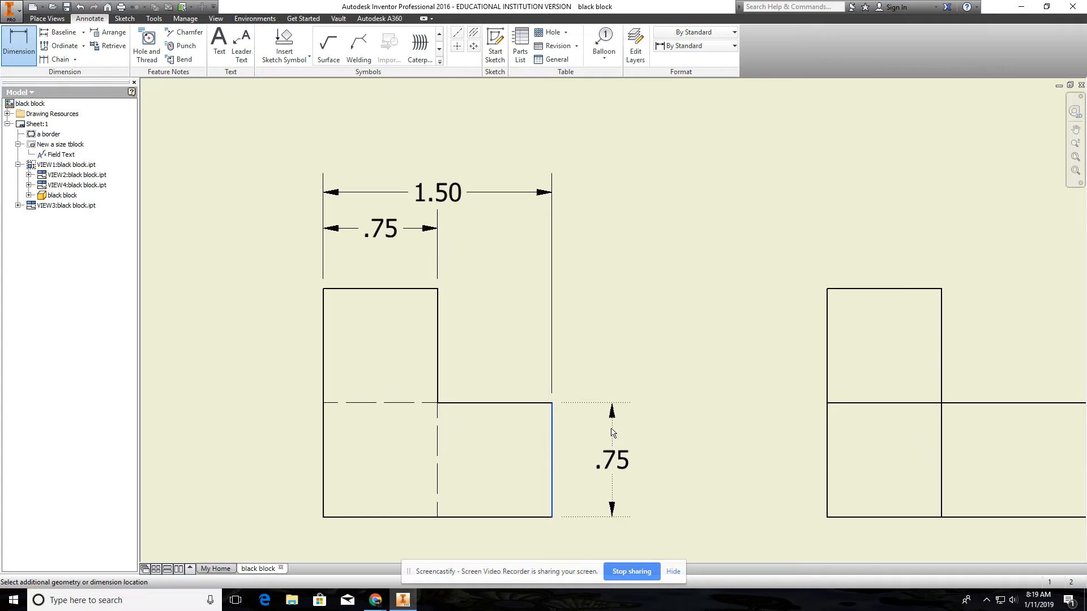
click(611, 430)
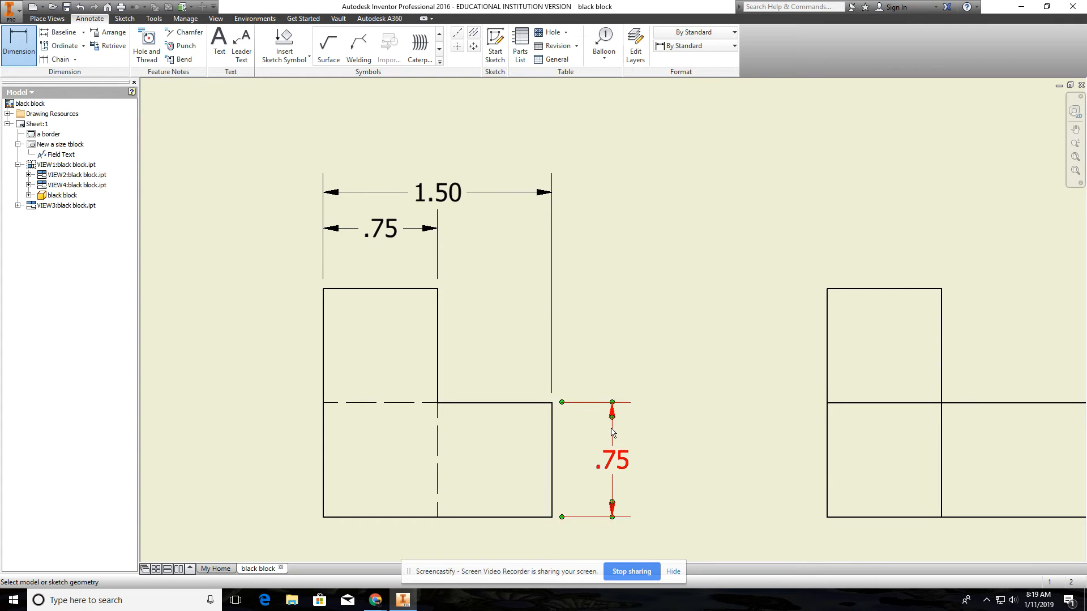
Dimension the front view's overall height from the bottom edge to the top edge, outside the short height dimension, and end dimensioning.
click(532, 516)
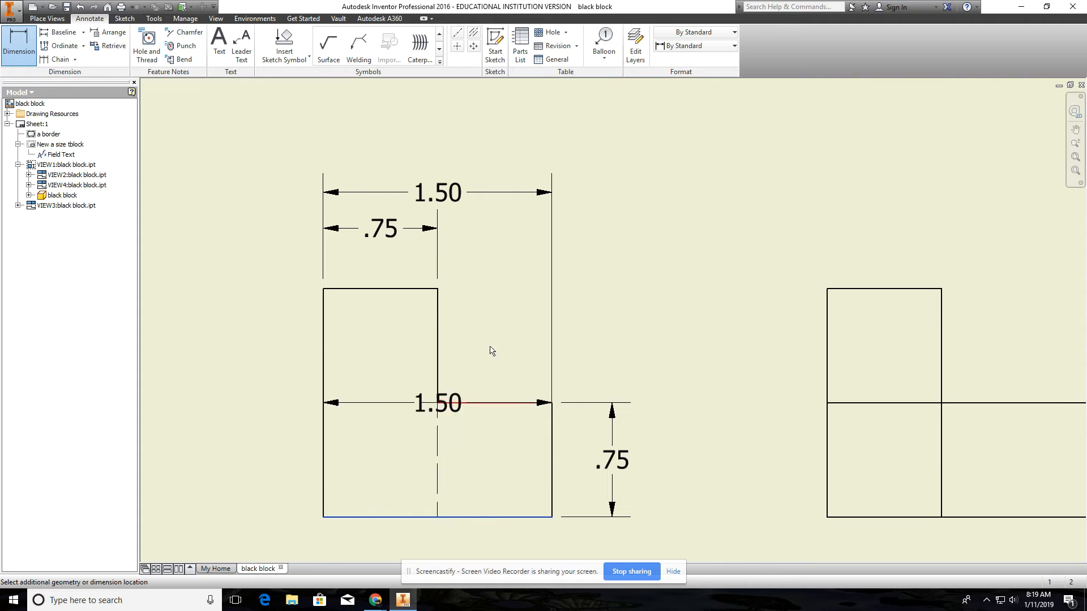
click(419, 290)
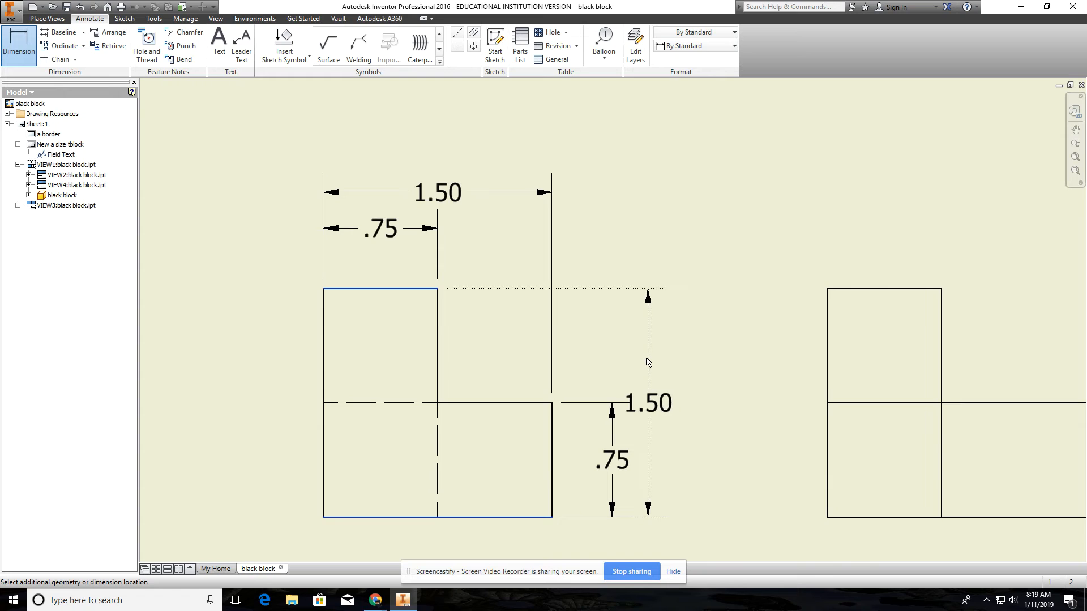
click(648, 362)
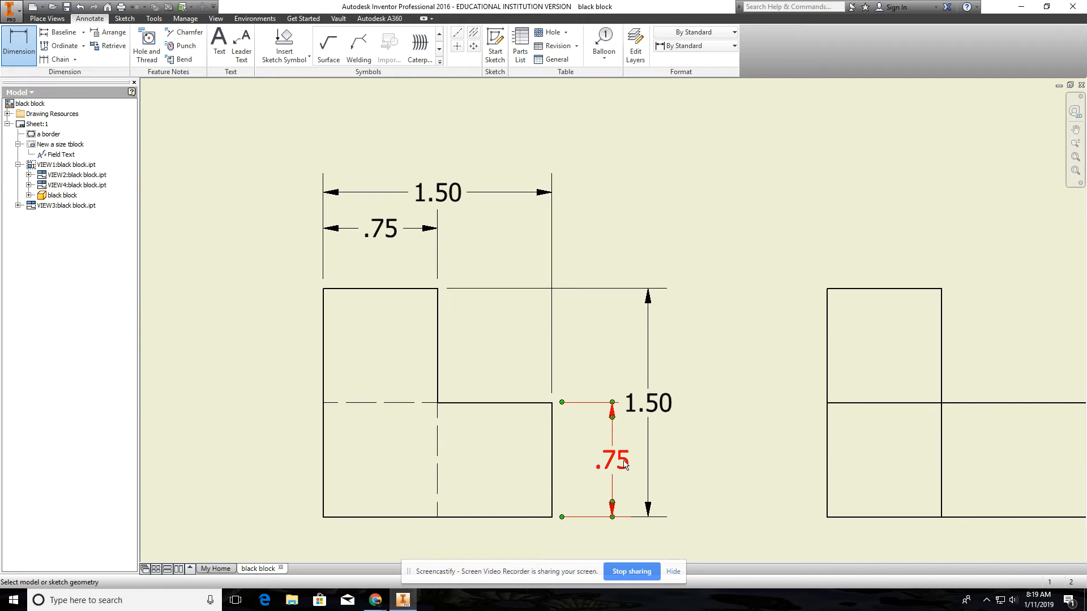
scroll(616, 472, up, 2)
scroll(620, 468, down, 6)
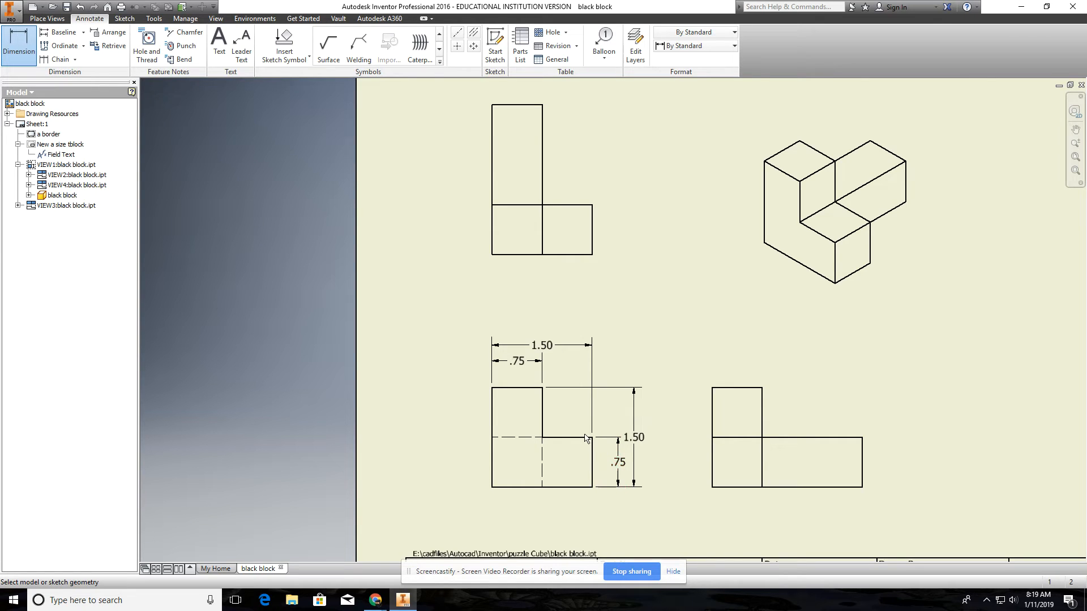
key(Escape)
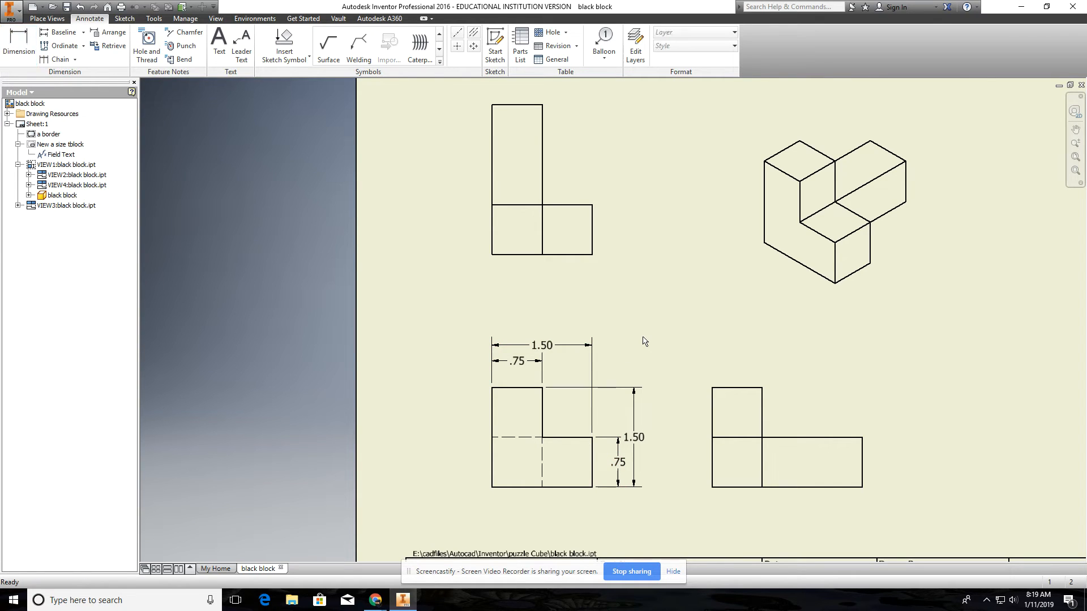
Open the black block part model from the front view, return briefly to the drawing, and switch back to the part.
right_click(608, 407)
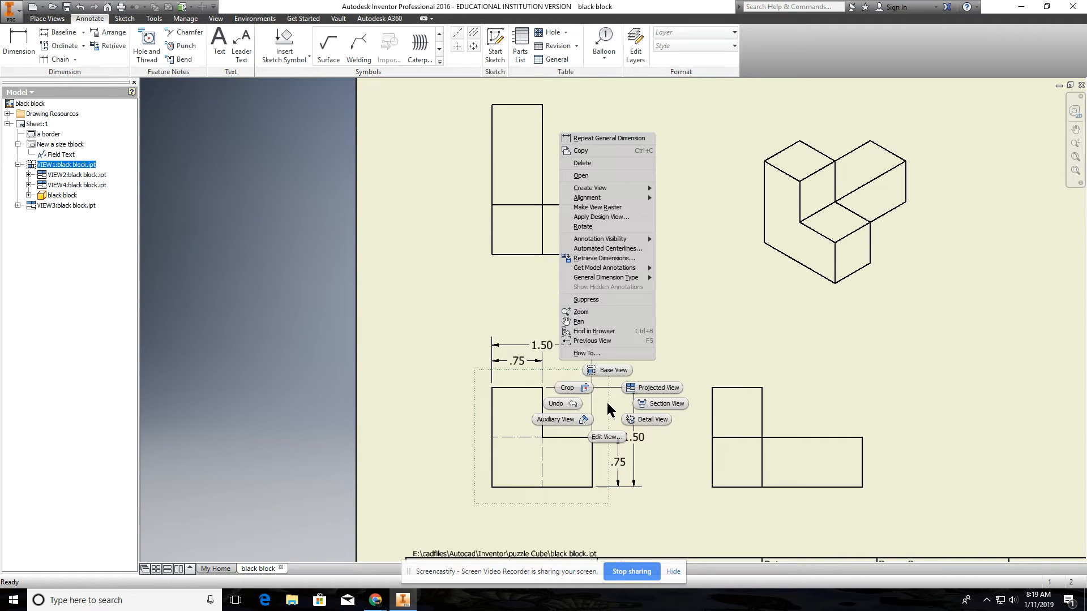
click(588, 180)
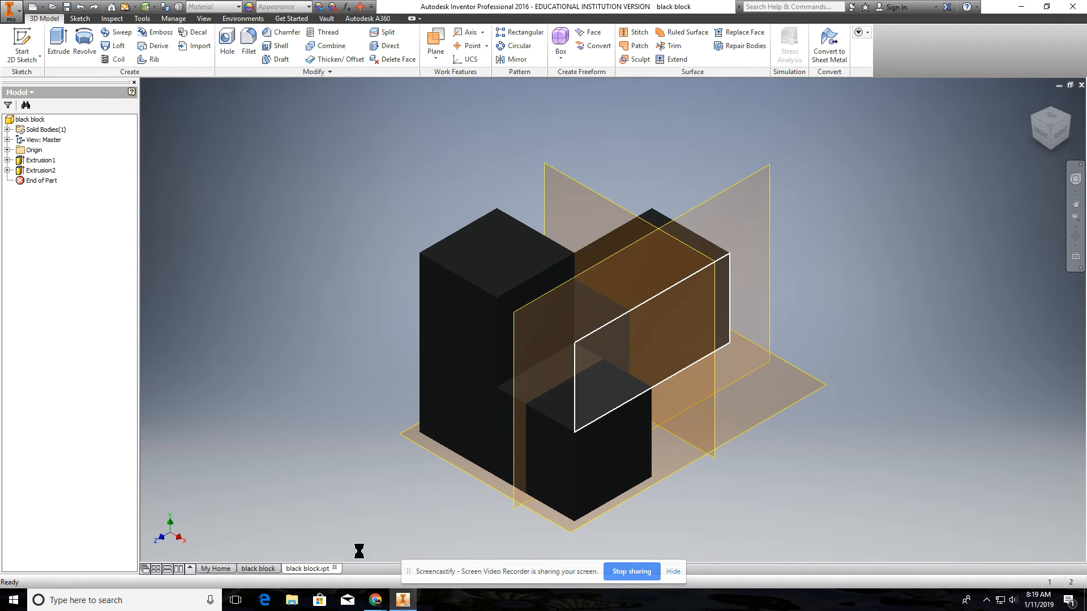
click(257, 568)
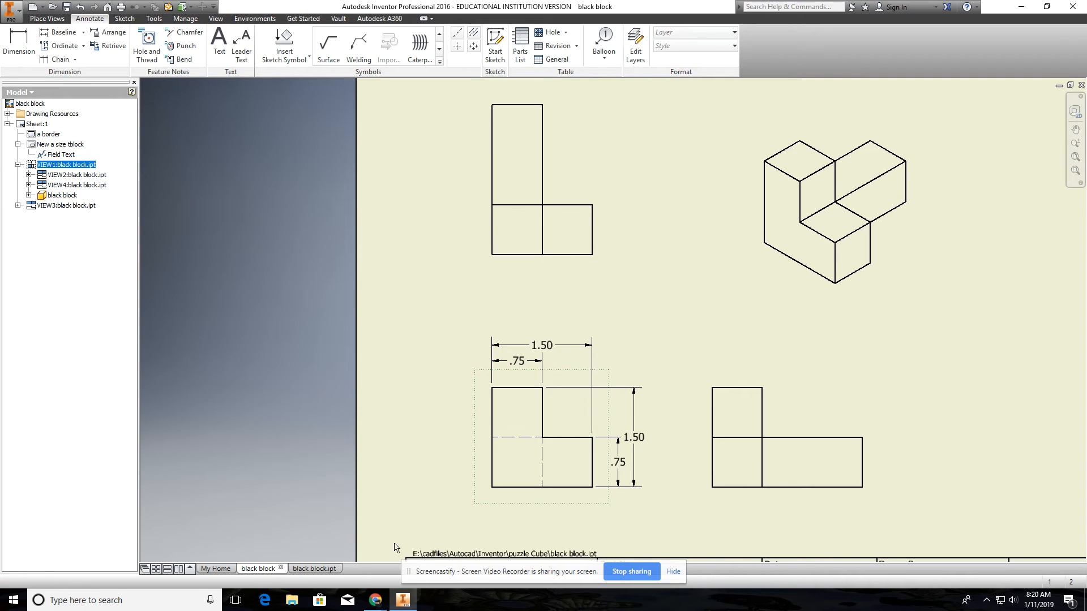
click(306, 568)
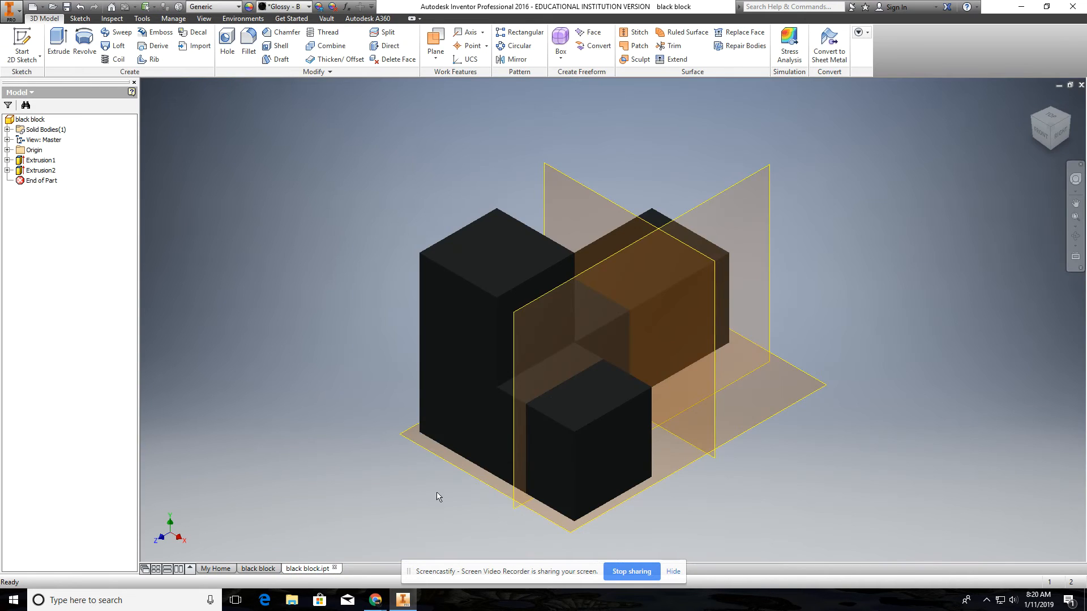
Show the dimensions of Extrusion1 on the model and examine them from another angle.
right_click(41, 162)
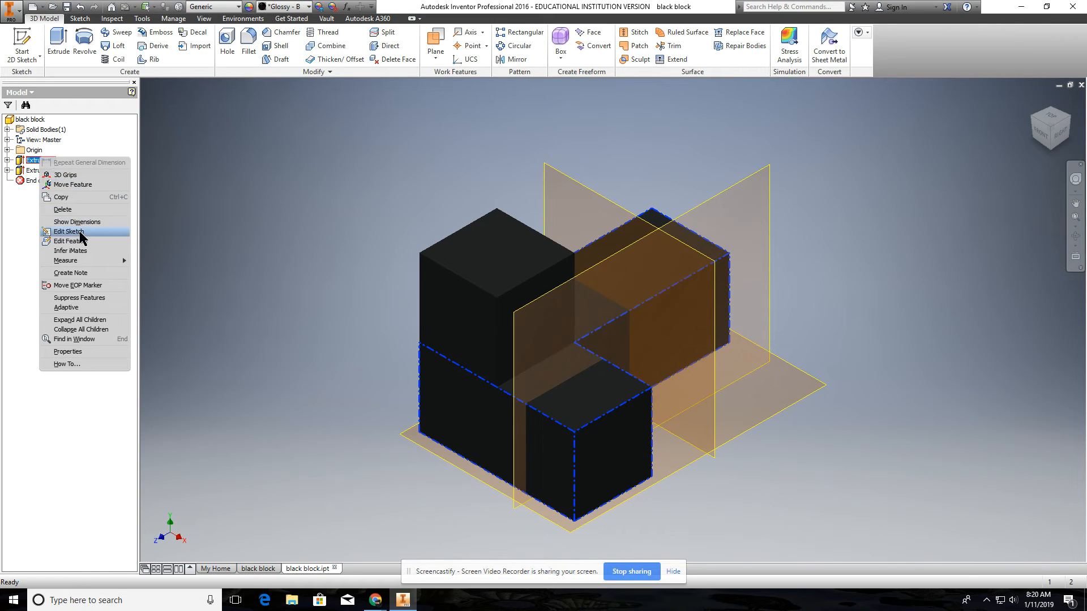
click(86, 225)
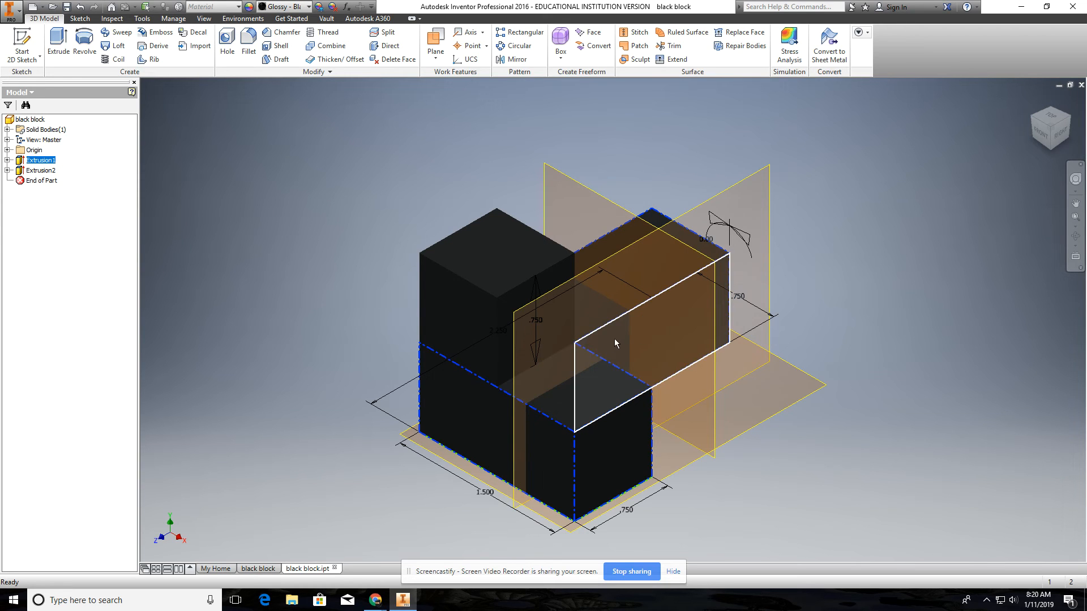
mouse_move(607, 344)
shift+middle_down()
mouse_move(684, 354)
mouse_move(703, 372)
mouse_move(700, 389)
mouse_move(615, 355)
shift+middle_up()
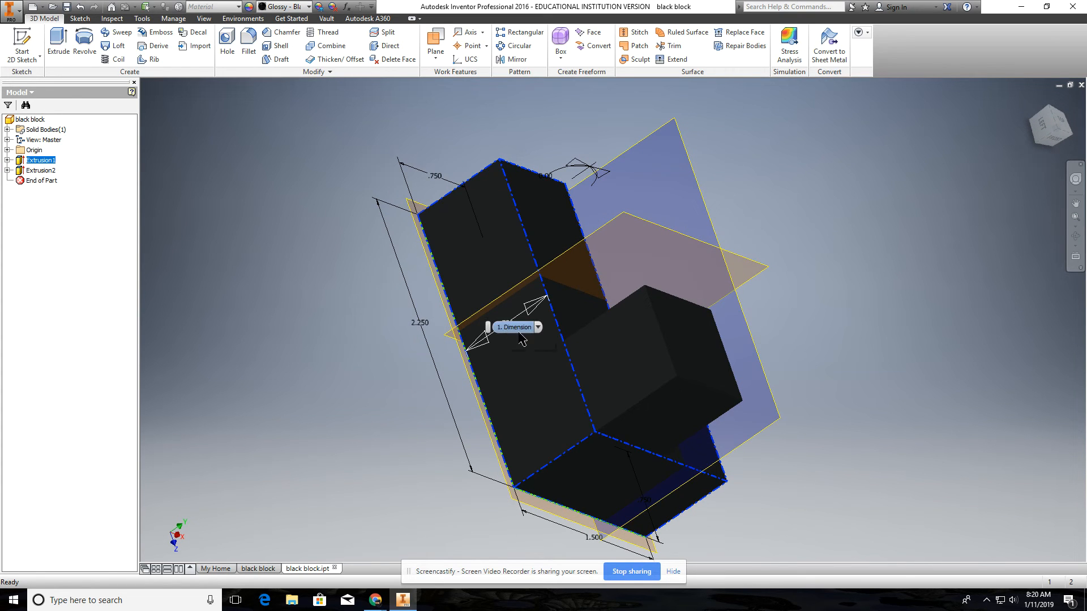
click(53, 171)
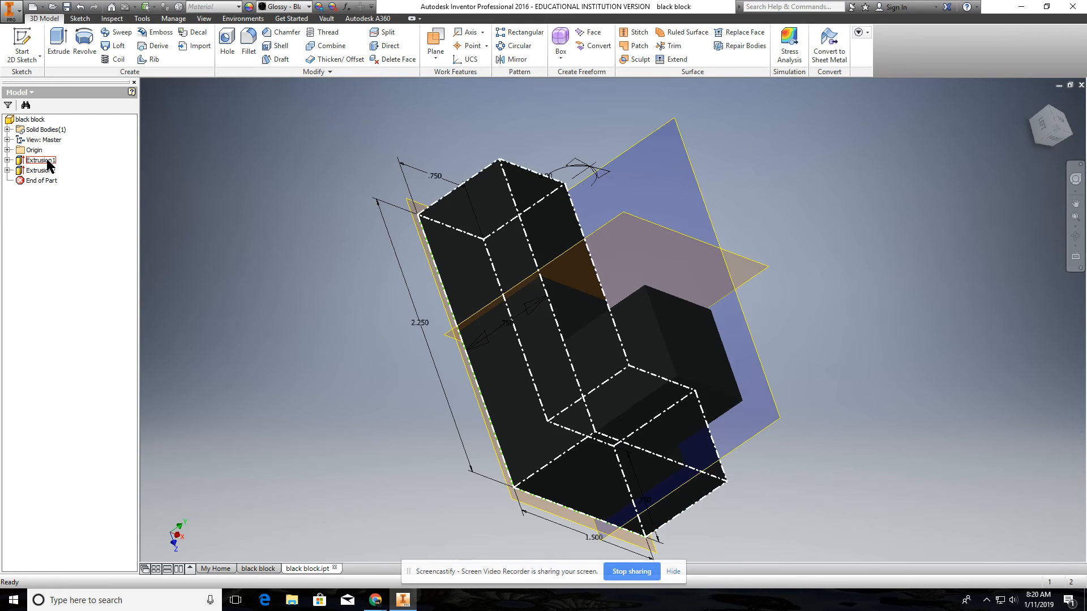
right_click(45, 160)
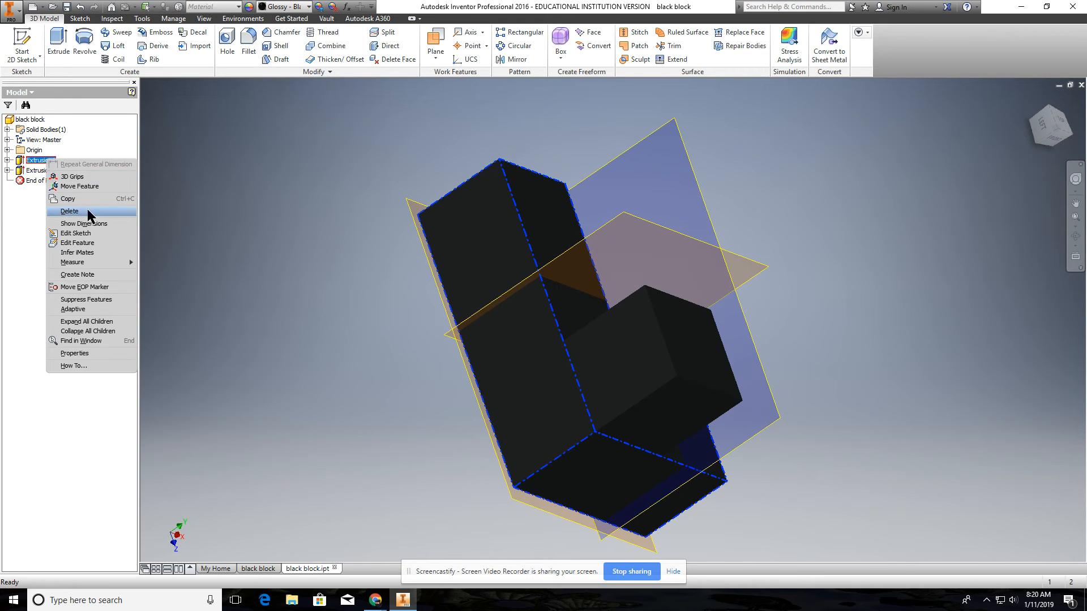
click(578, 190)
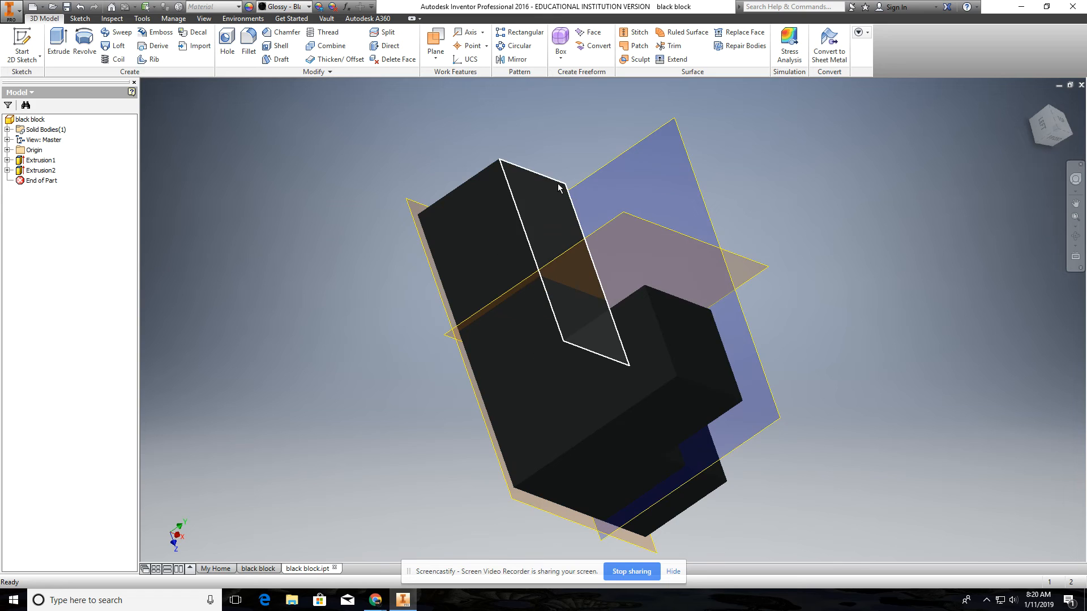
Edit the Extrusion1 feature to a distance of .8 in and orbit the model to inspect the change.
click(550, 181)
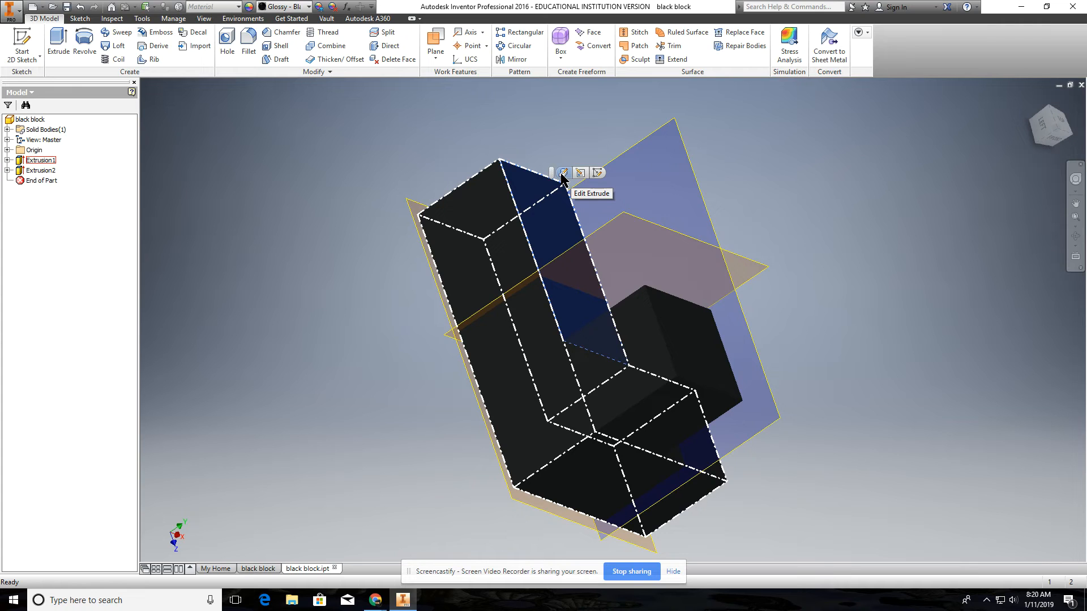
click(562, 175)
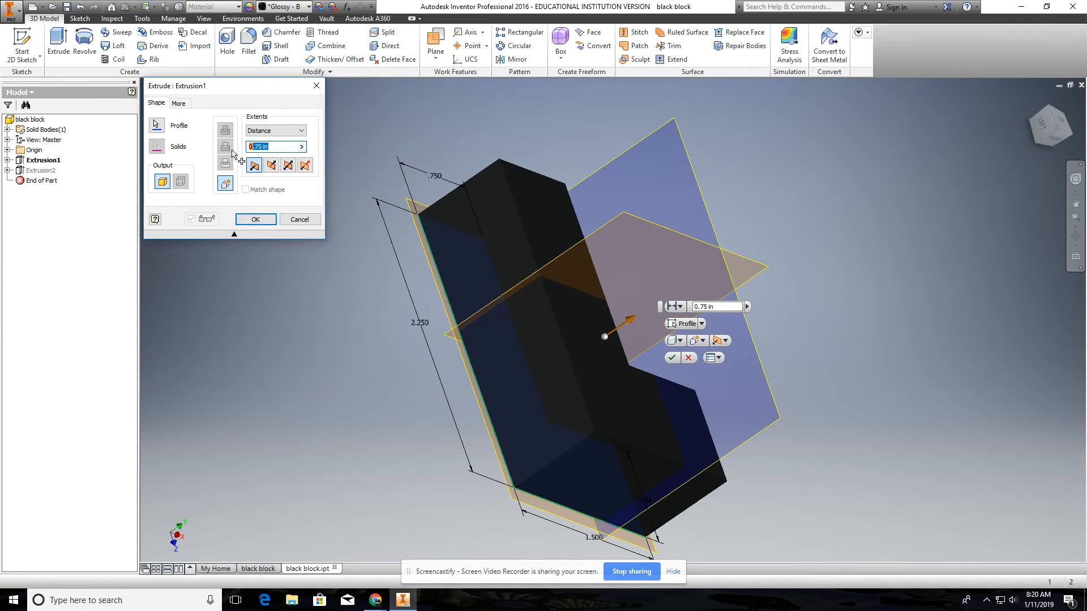
text(.8)
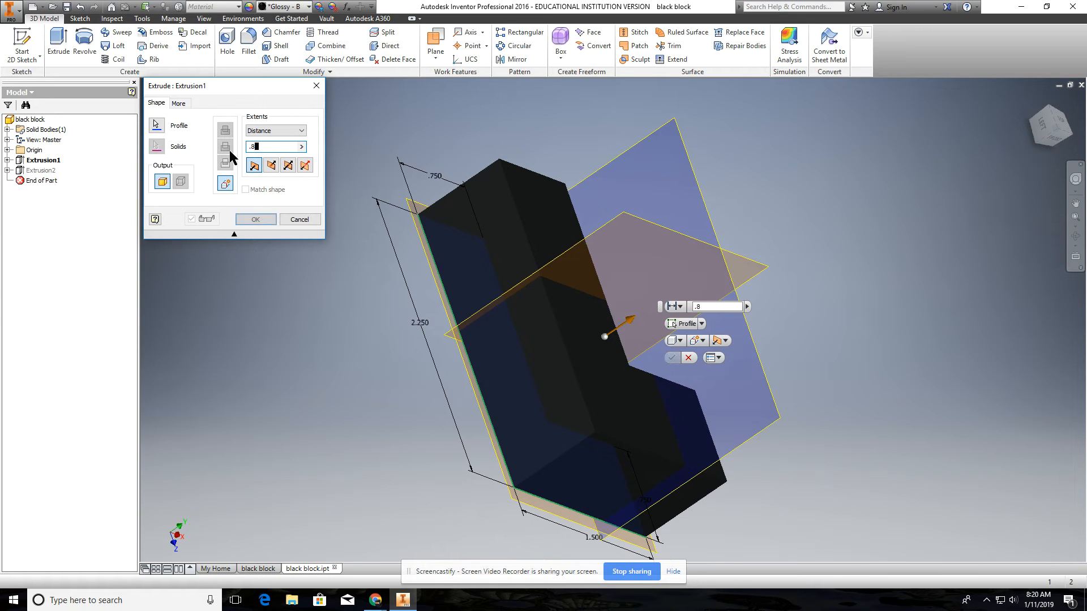
key(Return)
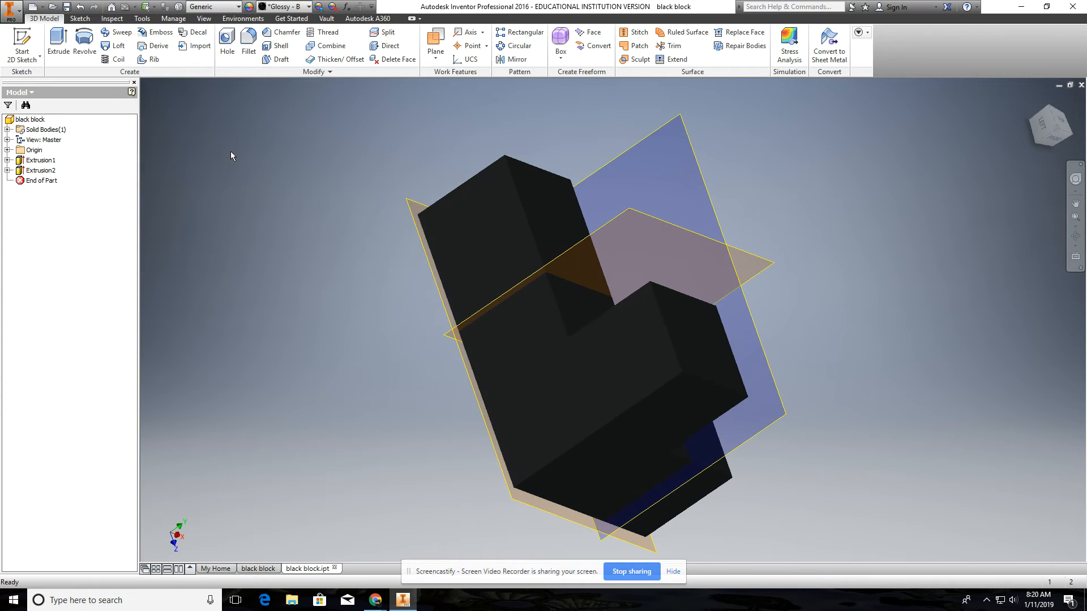
shift+middle_drag(715, 274, 308, 249)
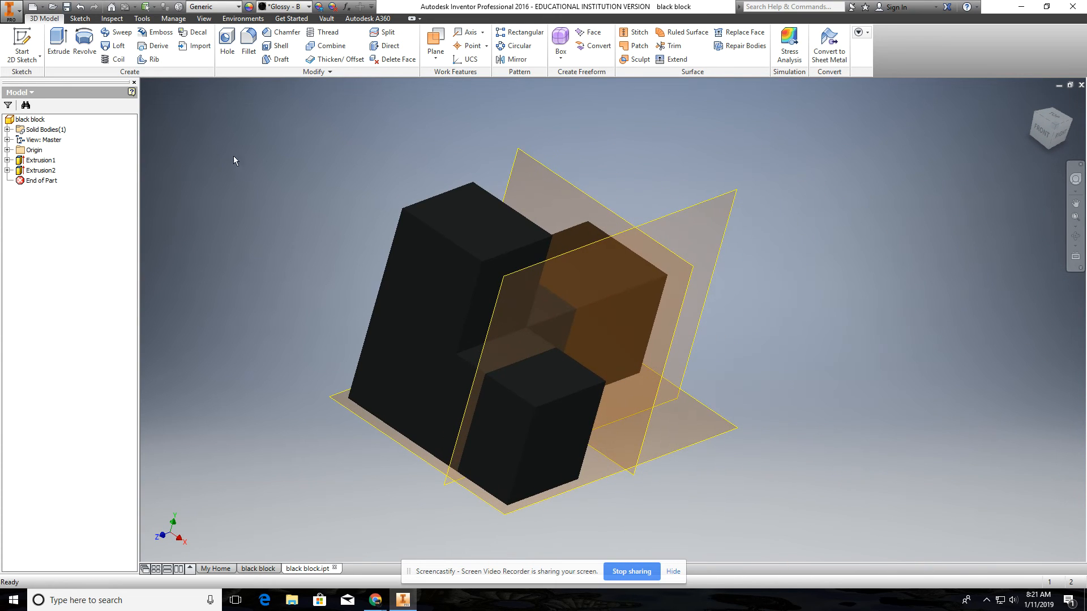
Save the black block part and return to its drawing to check the front view's updated dimensions.
click(175, 18)
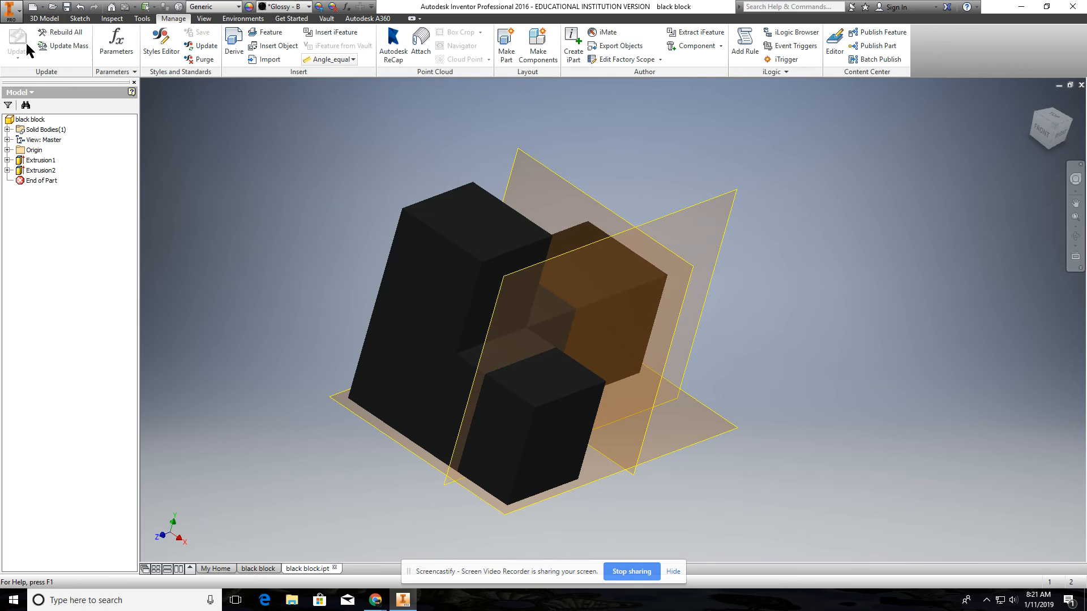
click(68, 8)
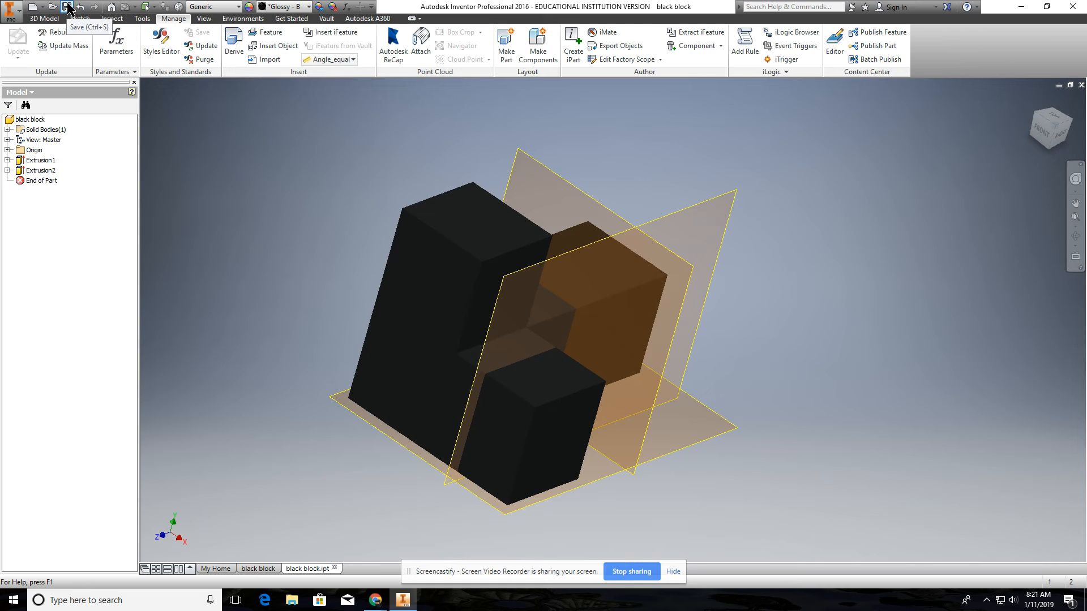
click(263, 566)
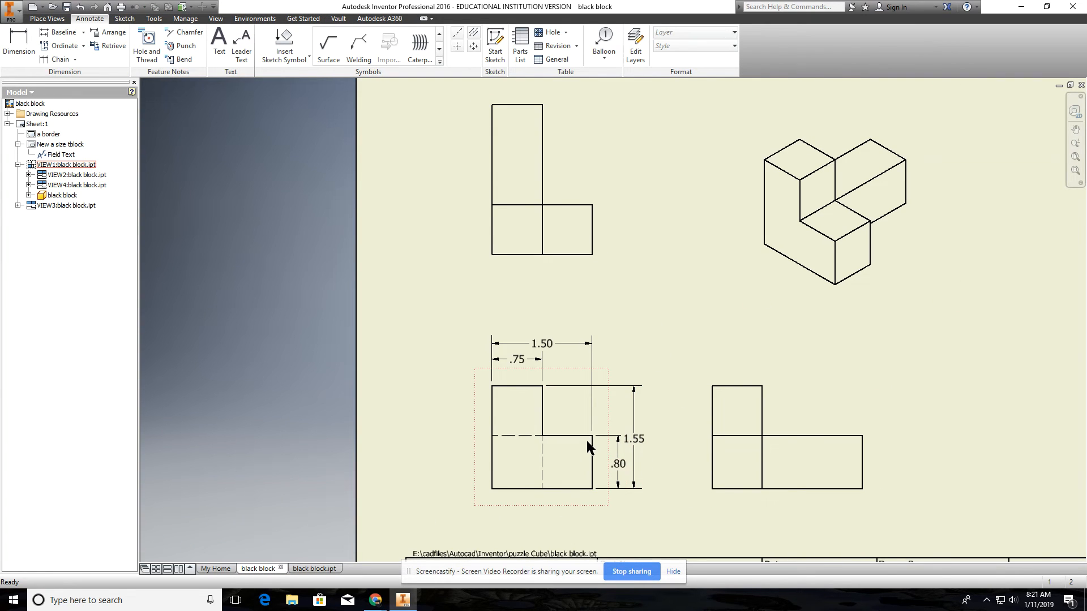
click(192, 18)
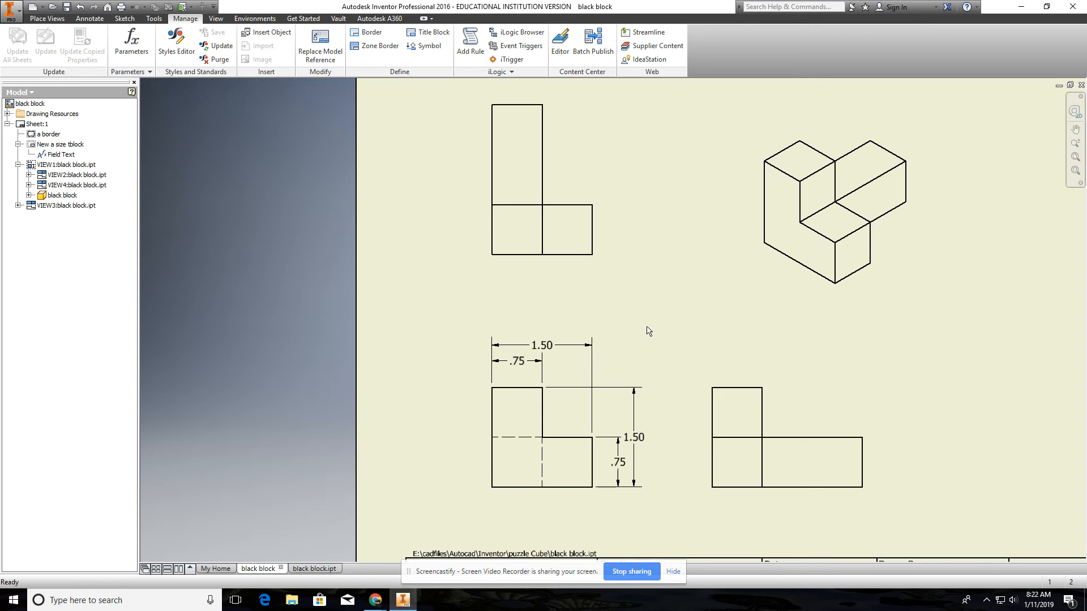
Move the top view closer to the front view and dimension the height of its short right edge.
drag(587, 272, 592, 294)
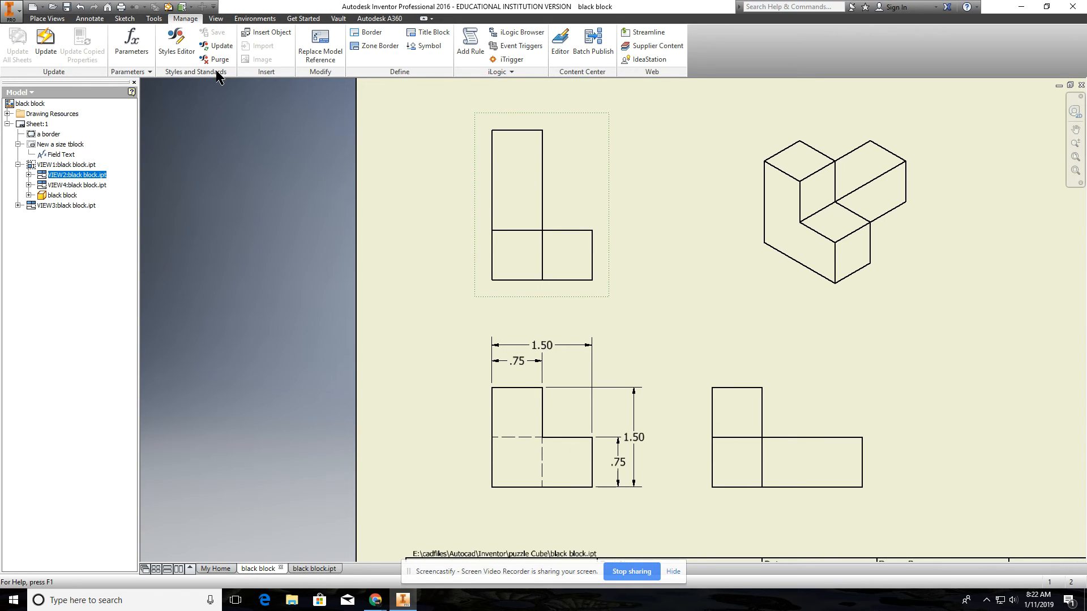
click(99, 19)
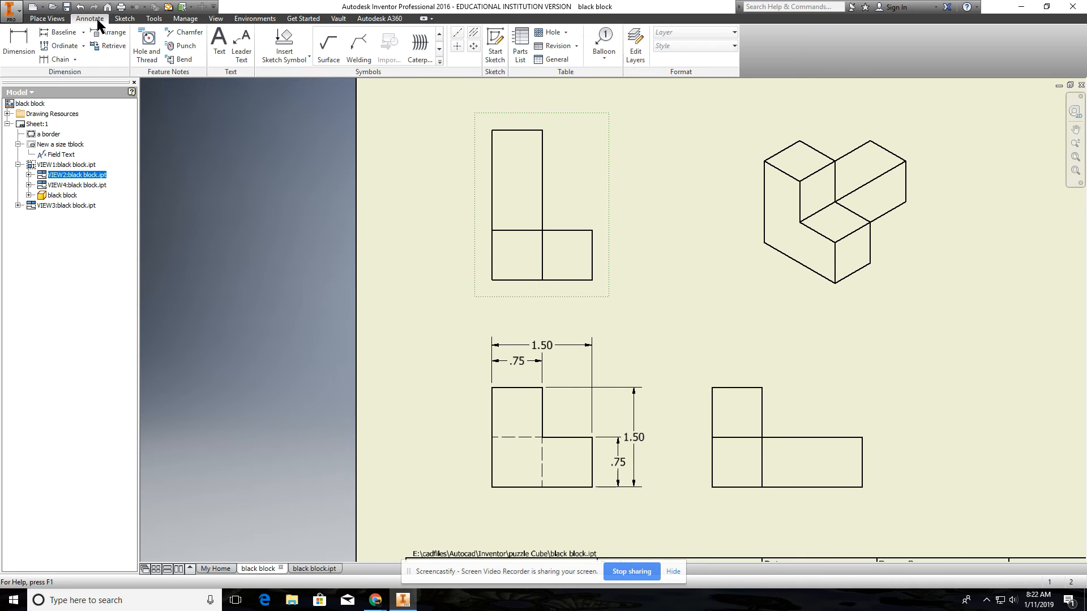
click(593, 266)
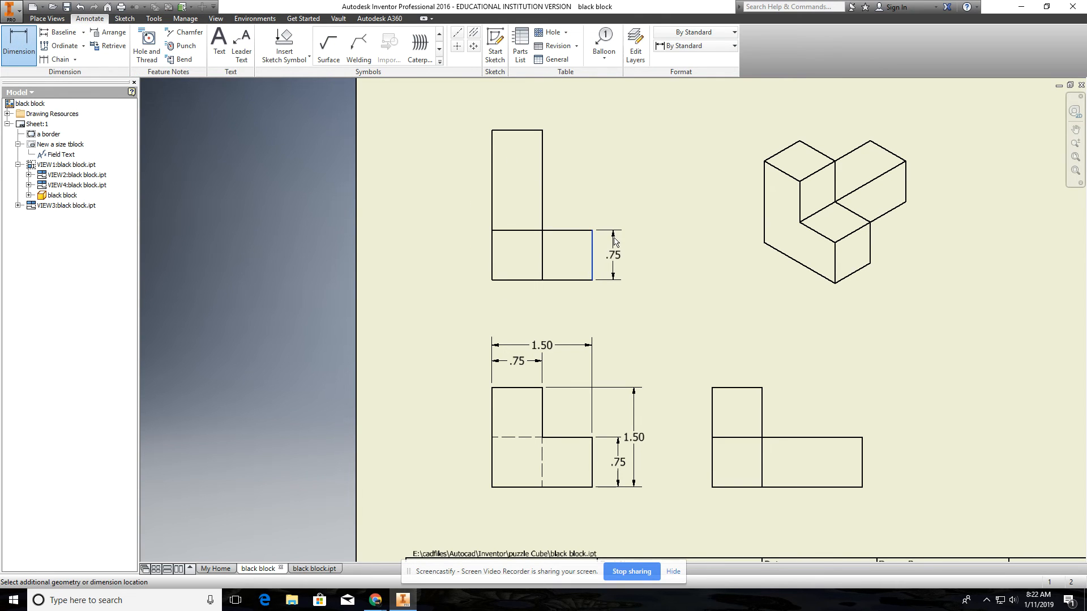
click(617, 243)
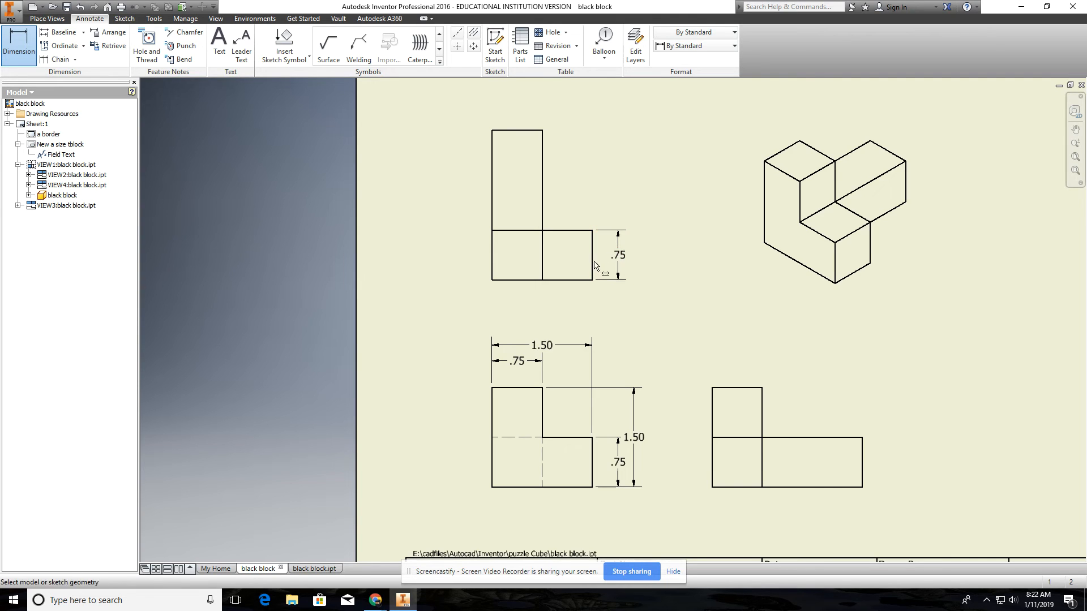
Dimension the top view's overall height from the bottom edge to the top edge, outside the short height dimension, and end dimensioning.
click(577, 280)
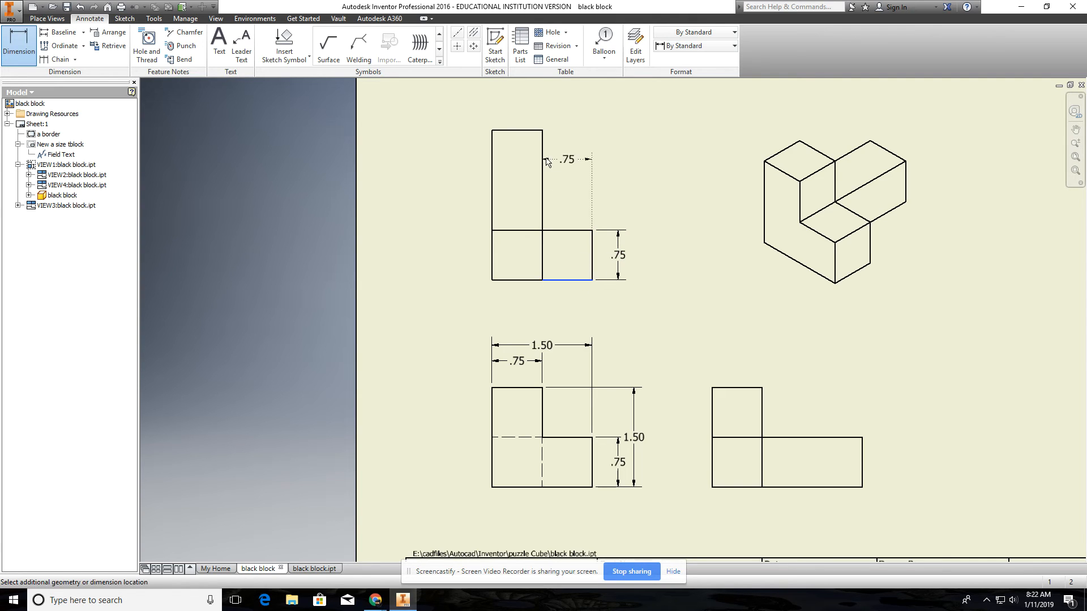
click(529, 131)
click(635, 193)
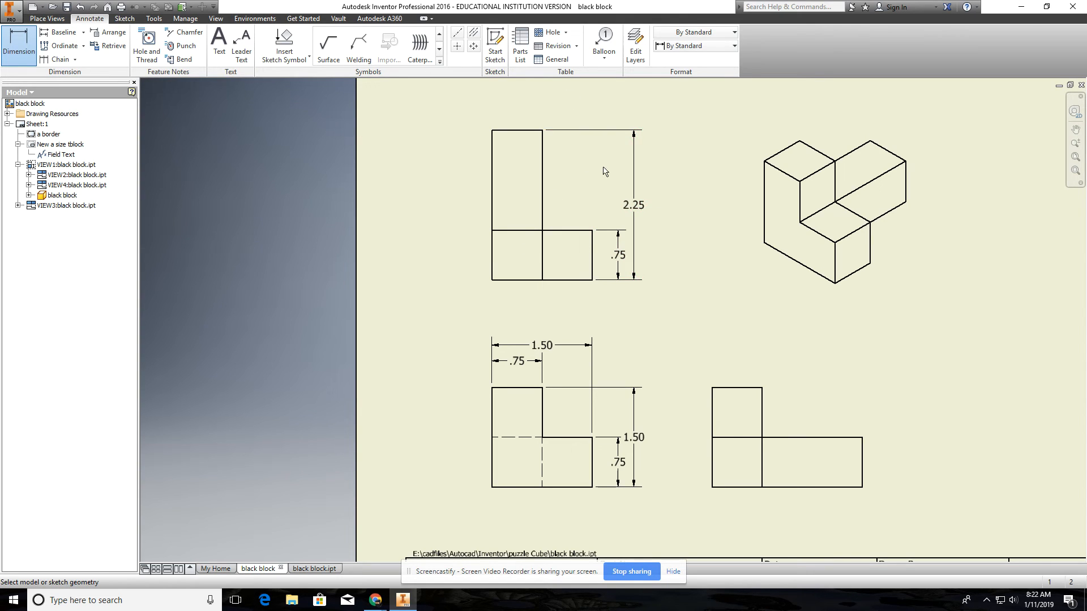
key(Escape)
Look at the black block part model, return to the drawing, and review the whole sheet with its title block.
right_click(607, 176)
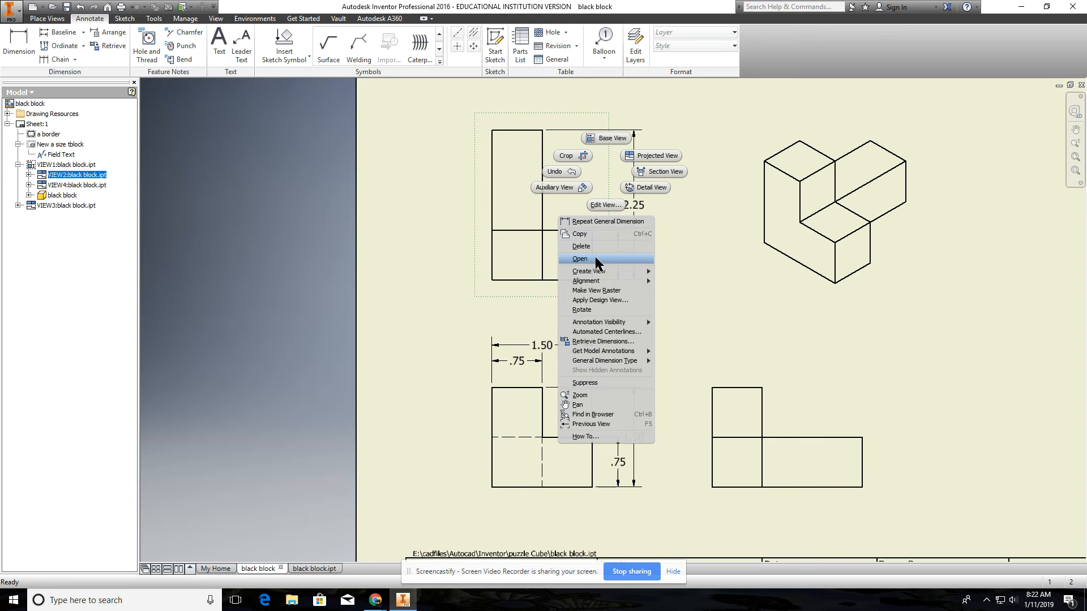
click(341, 488)
click(306, 569)
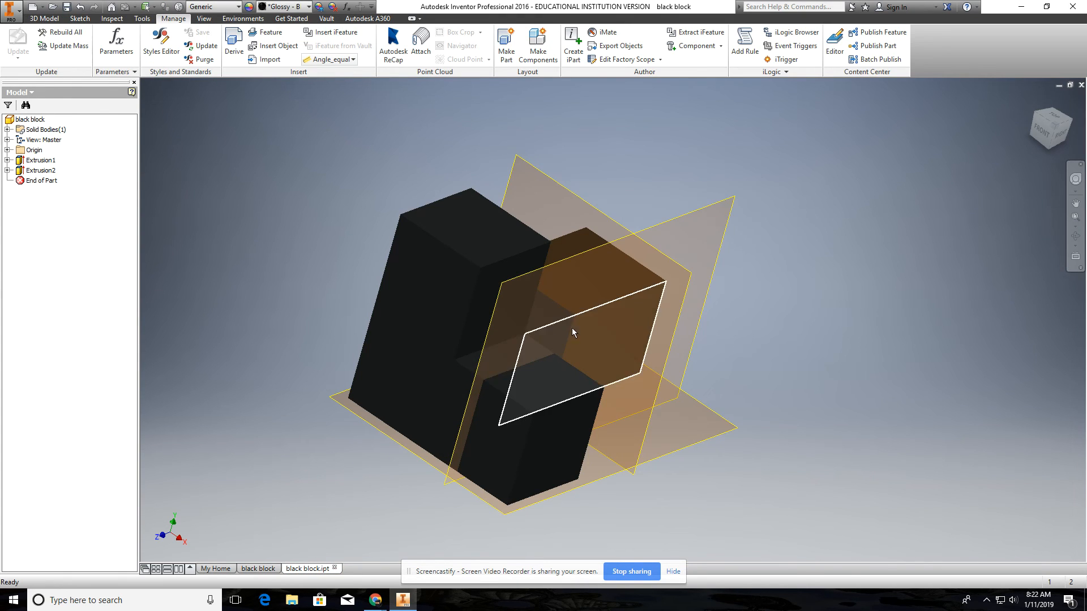
click(254, 568)
middle_drag(711, 292, 642, 286)
scroll(682, 319, down, 3)
scroll(681, 321, up, 5)
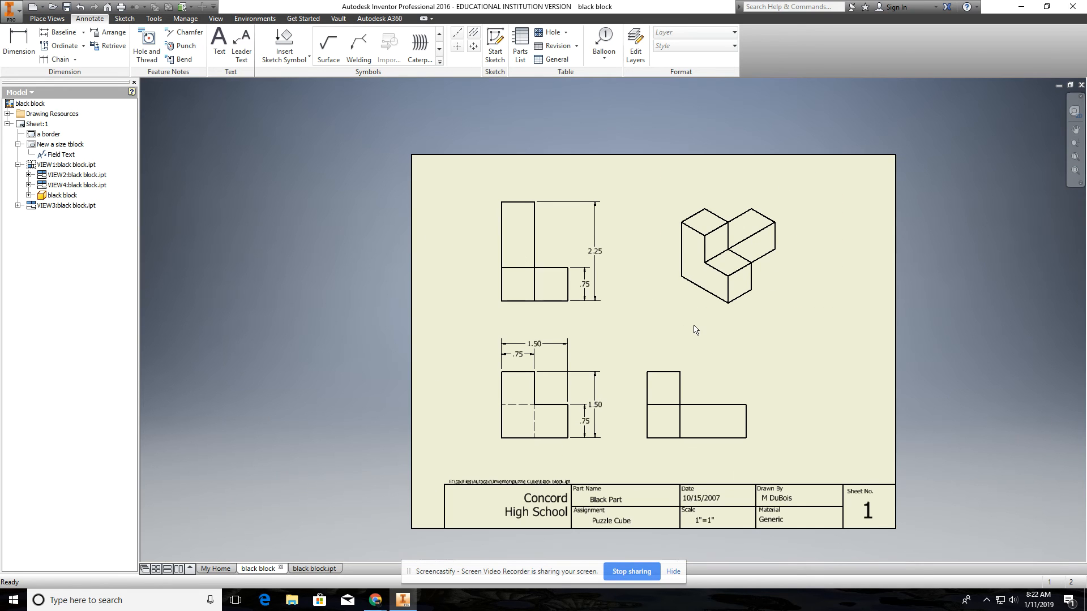
middle_drag(655, 267, 670, 301)
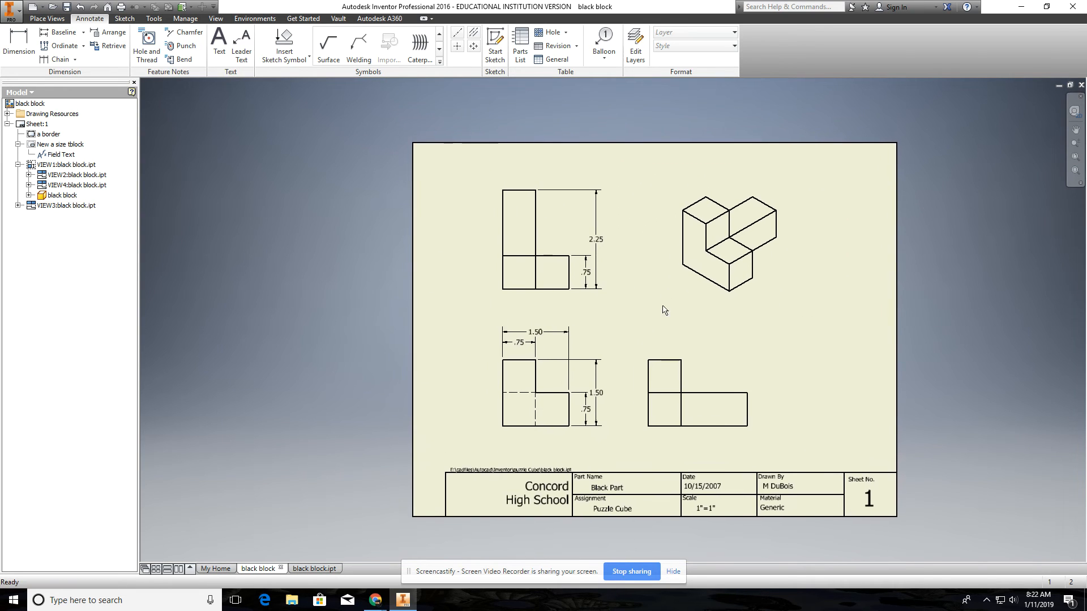
Adjust the sheet layout by moving the front view slightly down and the side view slightly farther from it.
click(50, 19)
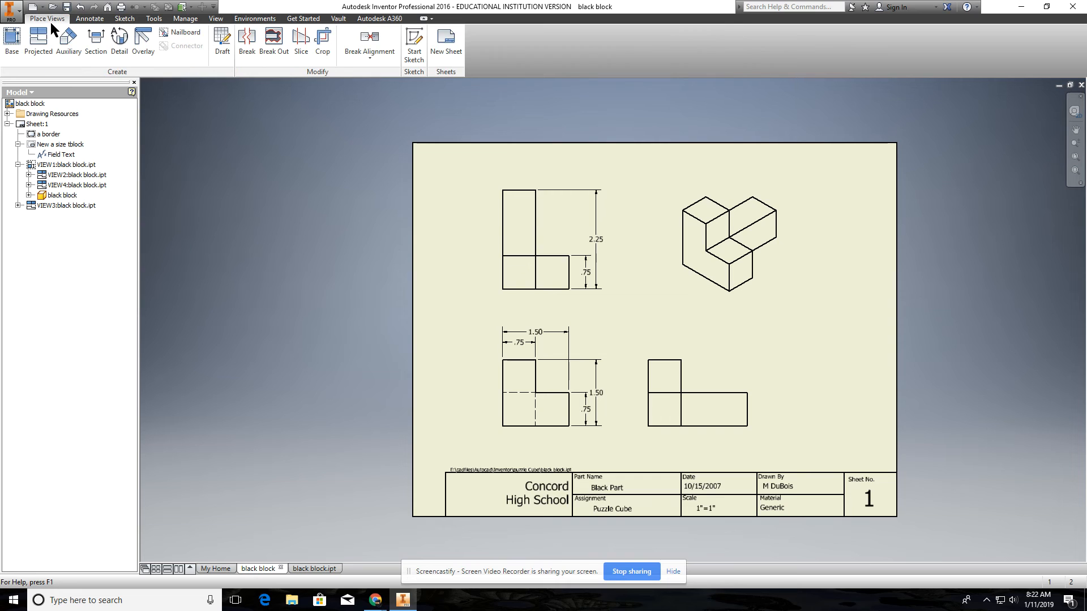
click(494, 378)
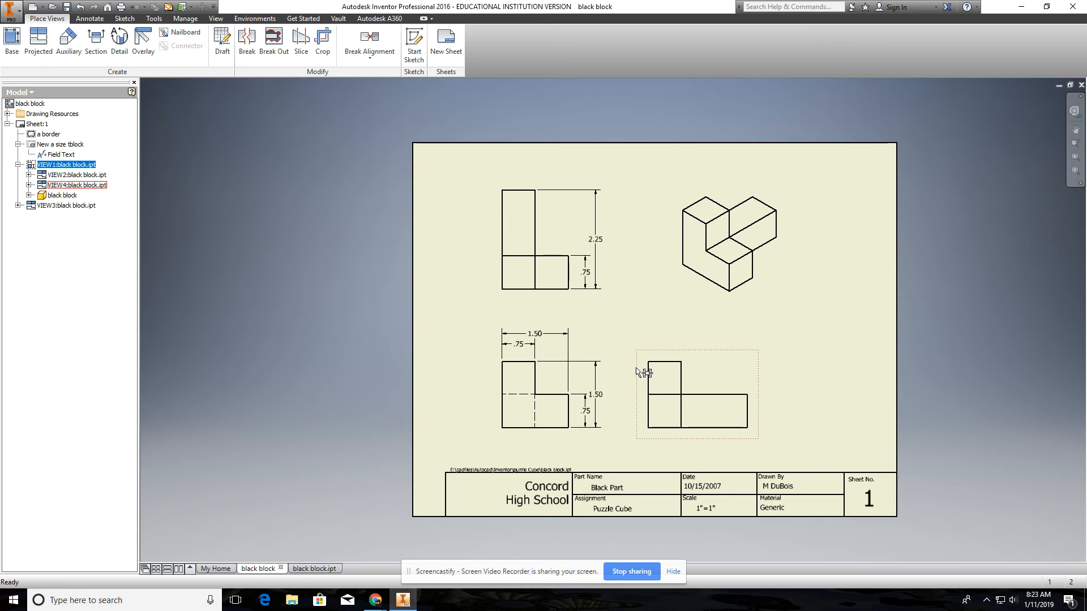
mouse_move(644, 372)
mouse_down()
mouse_move(672, 372)
mouse_move(648, 372)
mouse_up()
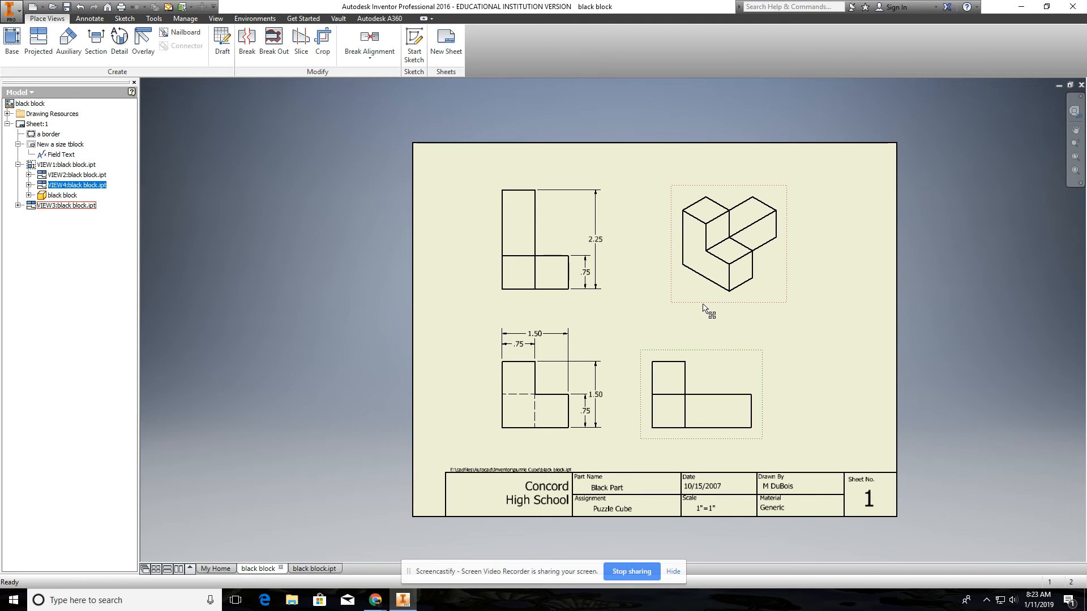
middle_drag(705, 320, 713, 308)
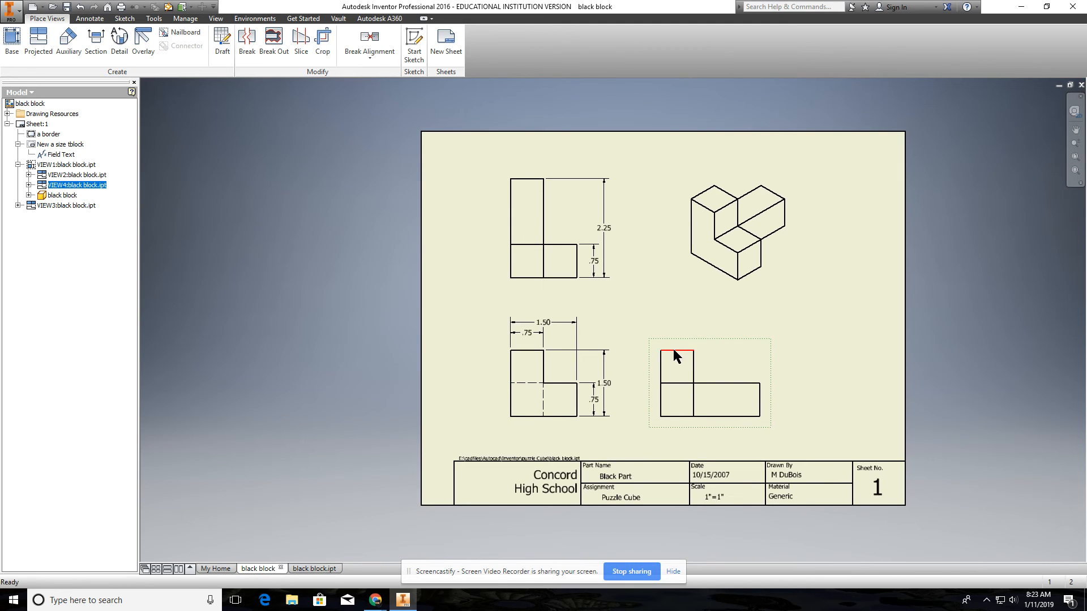
middle_drag(701, 303, 662, 322)
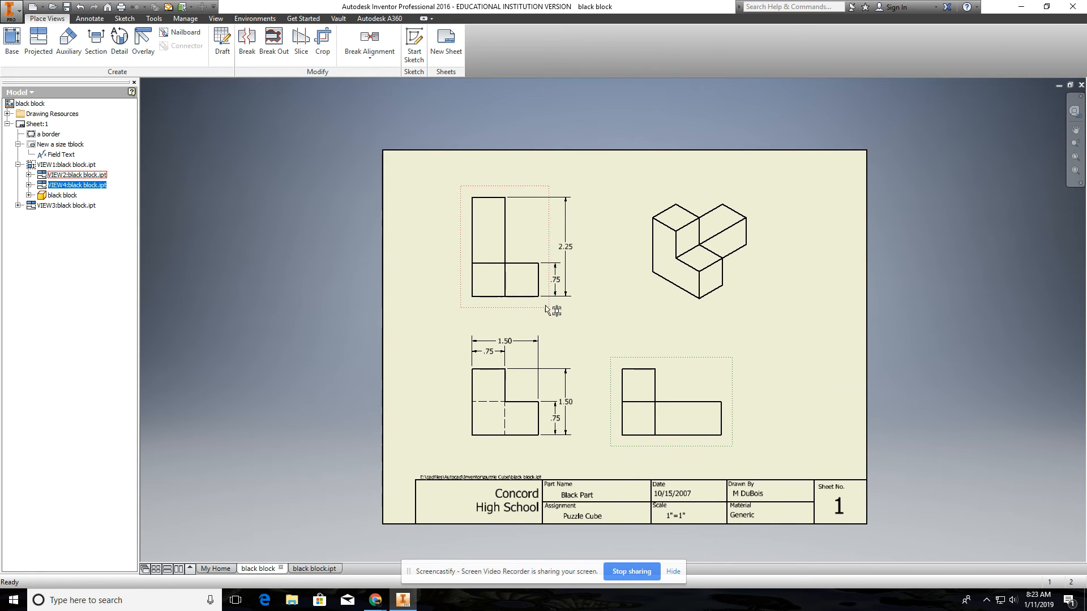
Collapse Sheet:1 in the model browser and briefly magnify the screen to examine the browser entries.
click(7, 125)
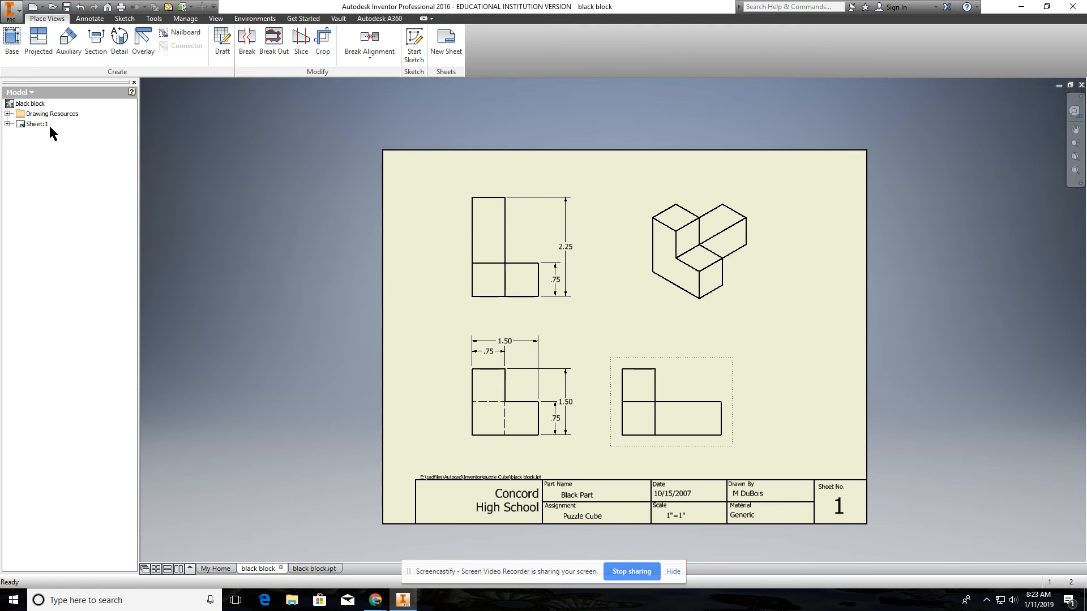
key(super+plus)
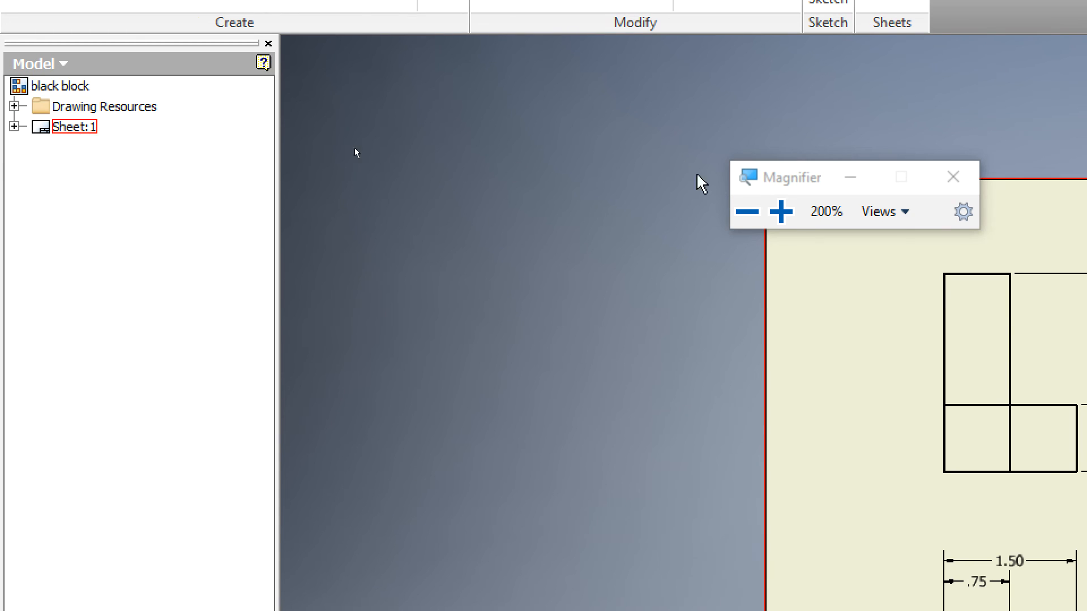
click(748, 211)
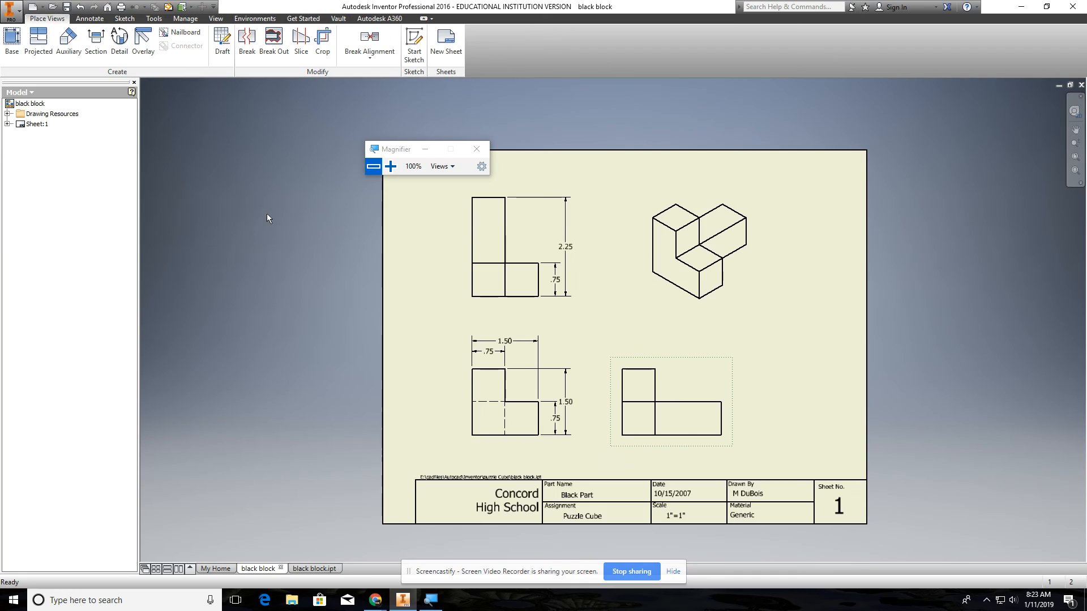
click(474, 153)
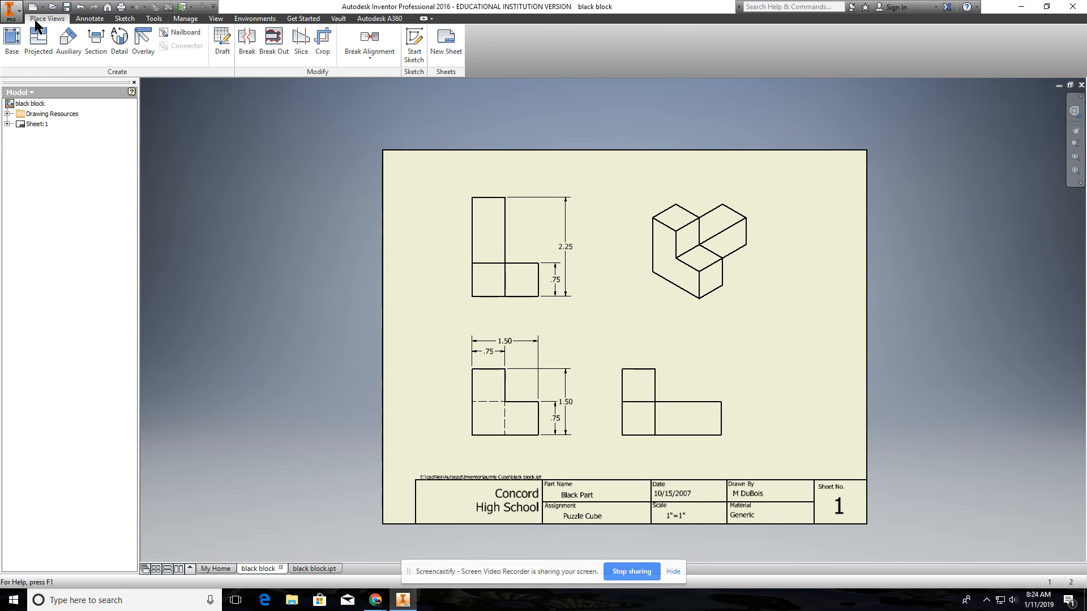
right_click(36, 124)
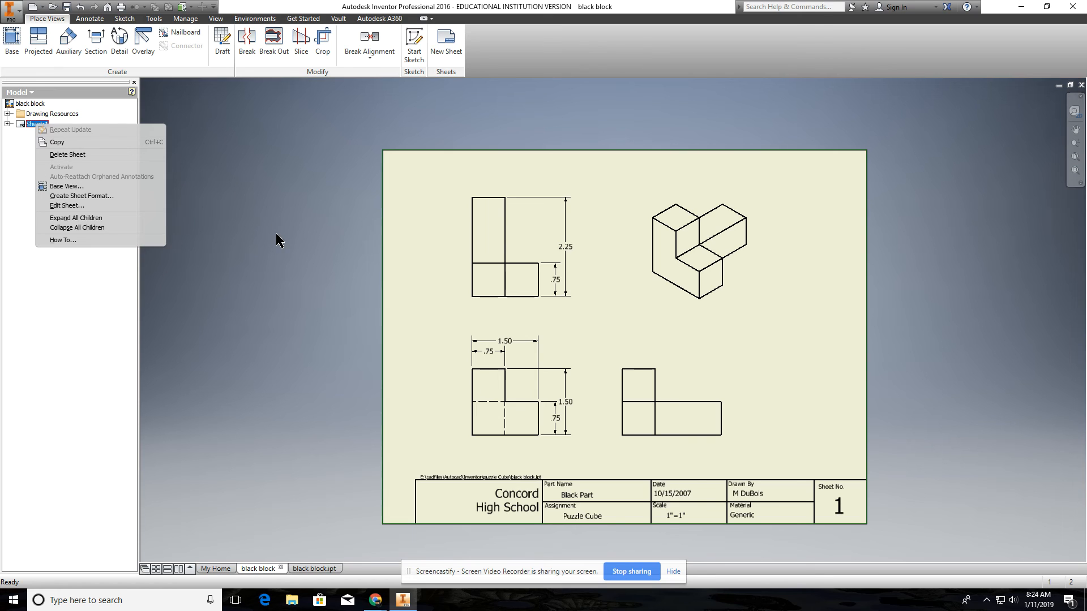
click(326, 239)
right_click(298, 215)
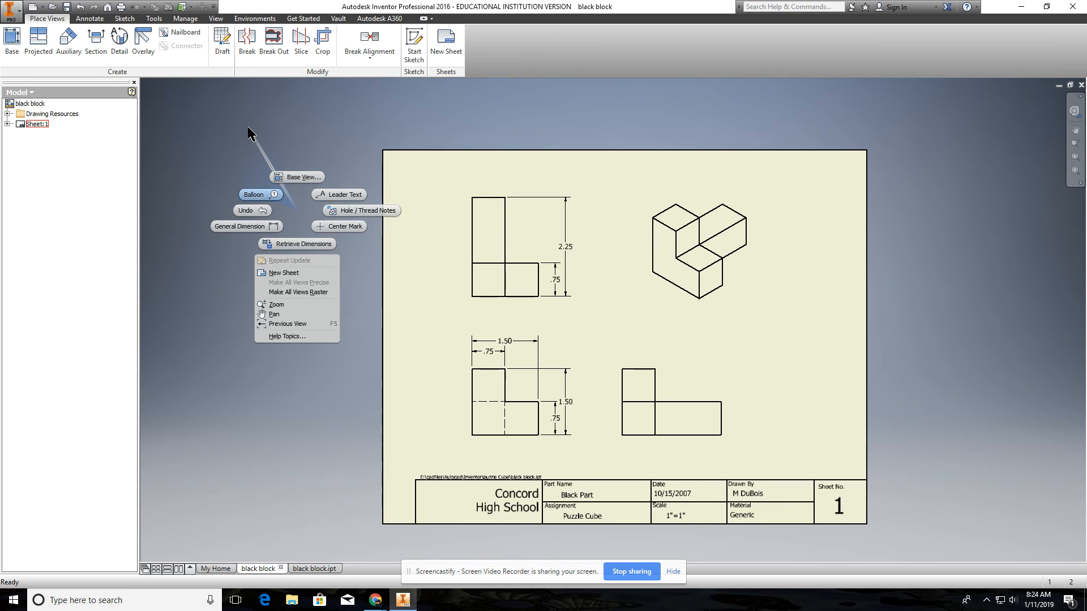
click(293, 132)
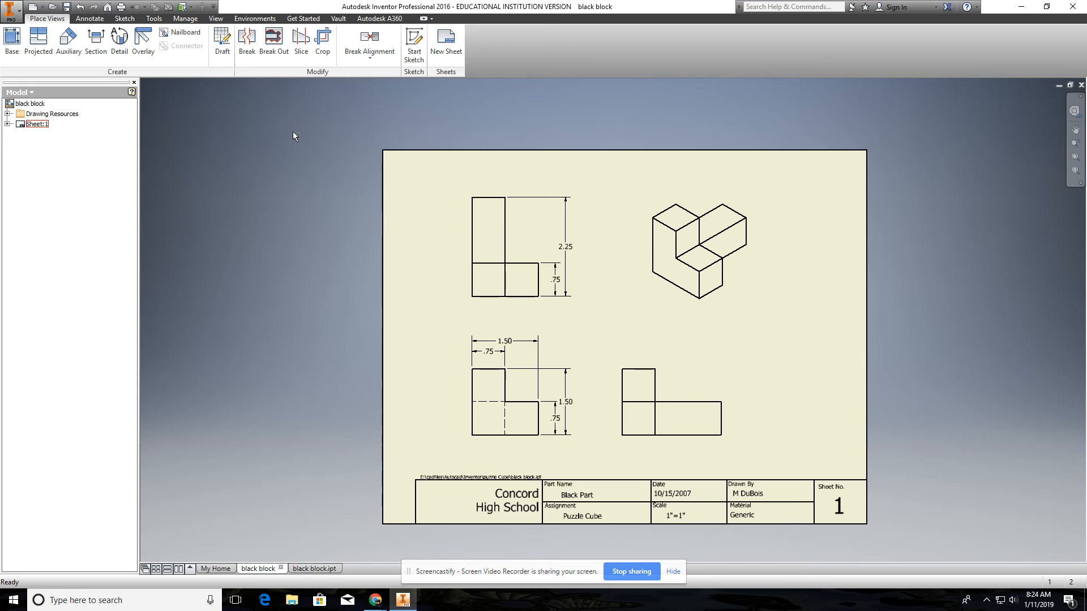
Add a new sheet with part name Red Part, the drafter's name, assignment Puzzle Cube and scale 1"=1" in its title block.
right_click(269, 213)
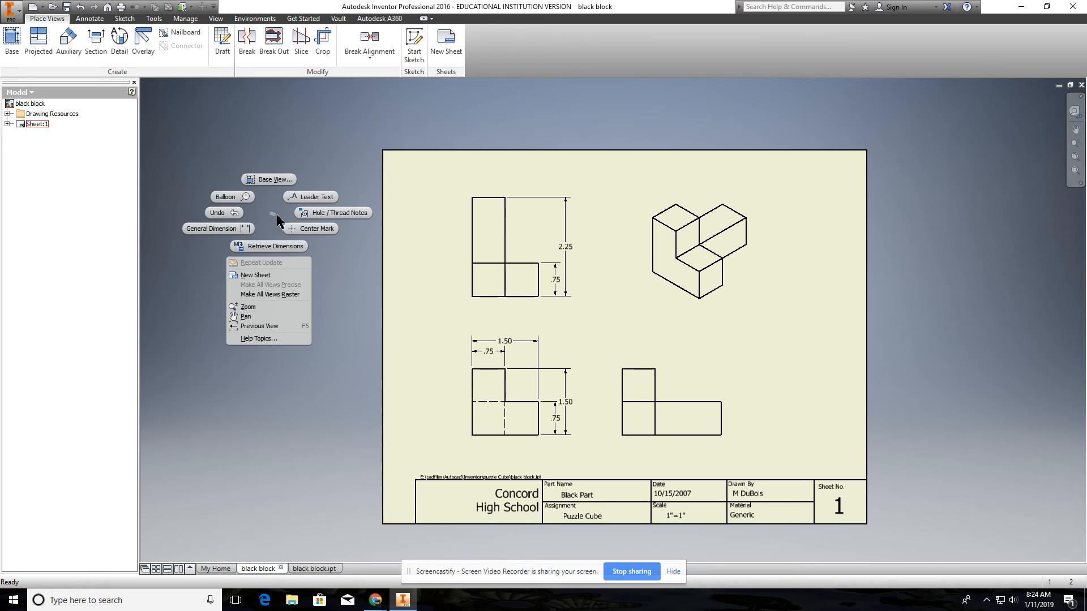
click(264, 276)
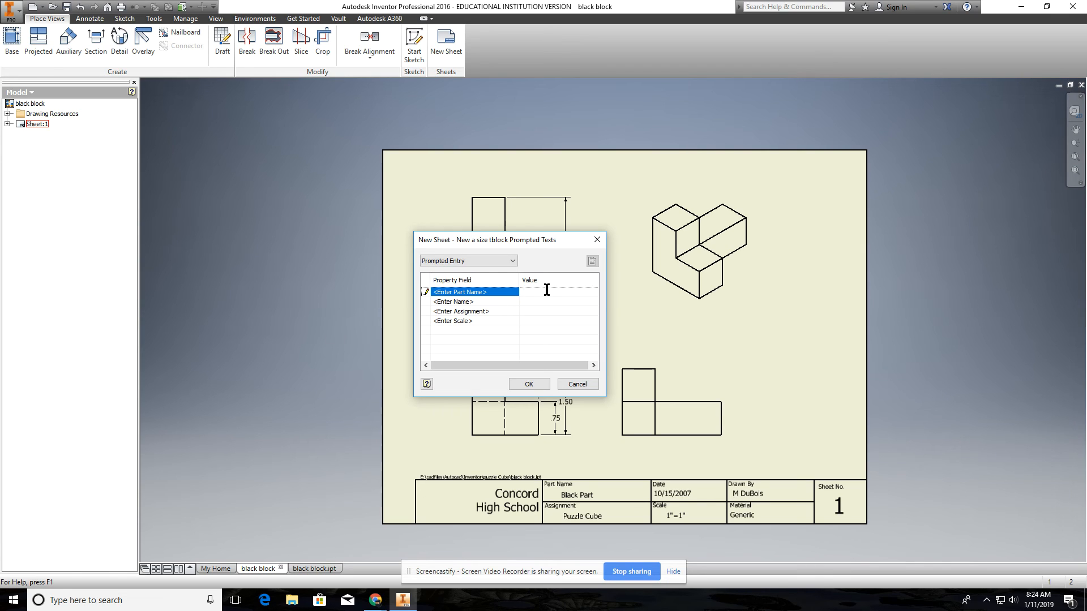
text(Red Part)
click(548, 302)
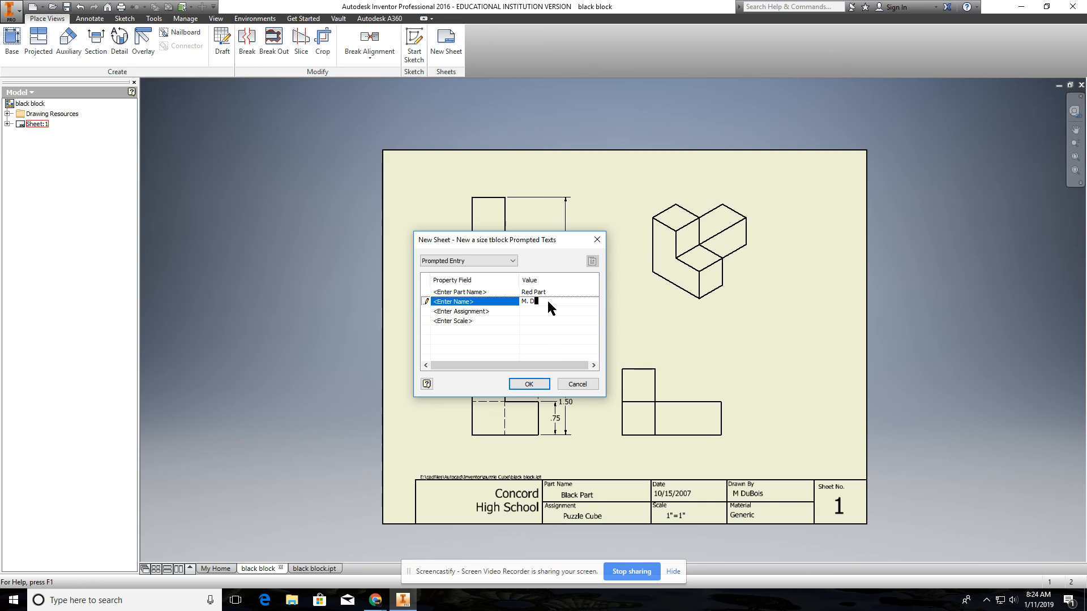
text(M. DuBois)
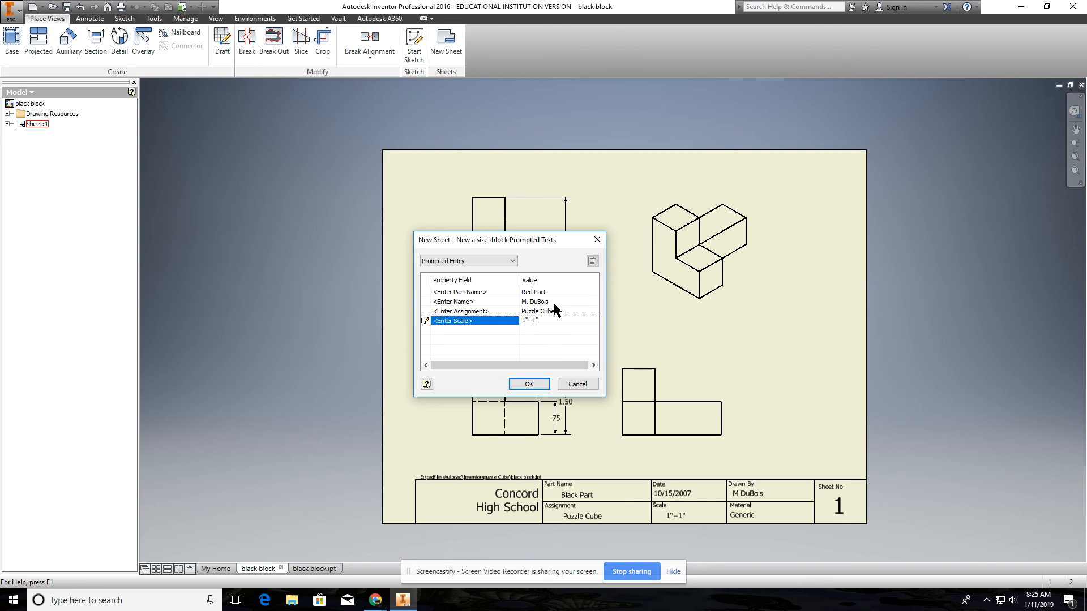
click(538, 385)
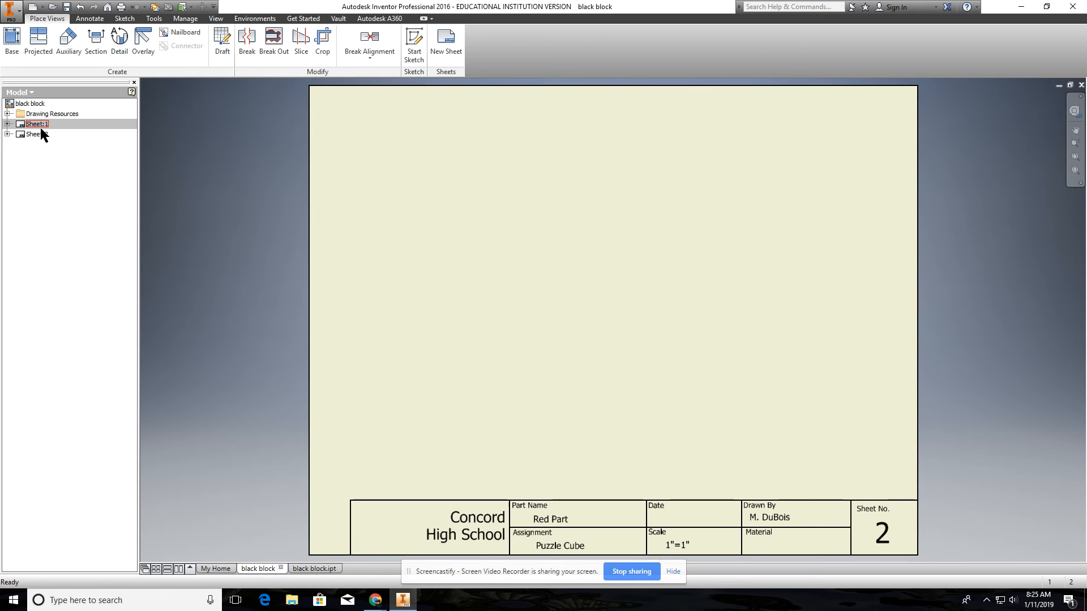
Magnify the browser's sheet entries briefly, look at Sheet:1, and return to Sheet:2.
key(super+plus)
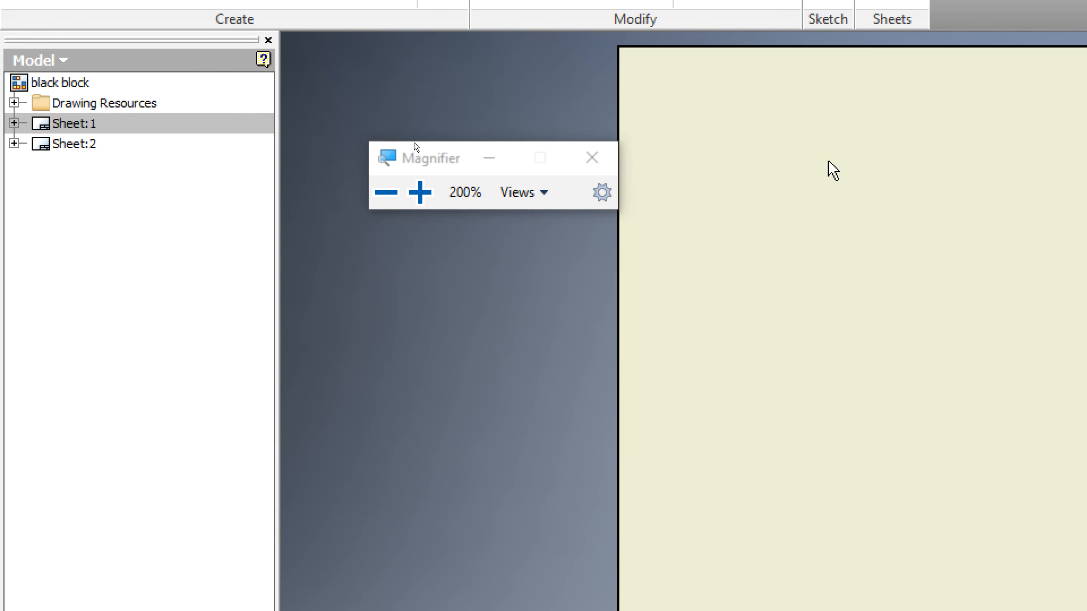
click(387, 194)
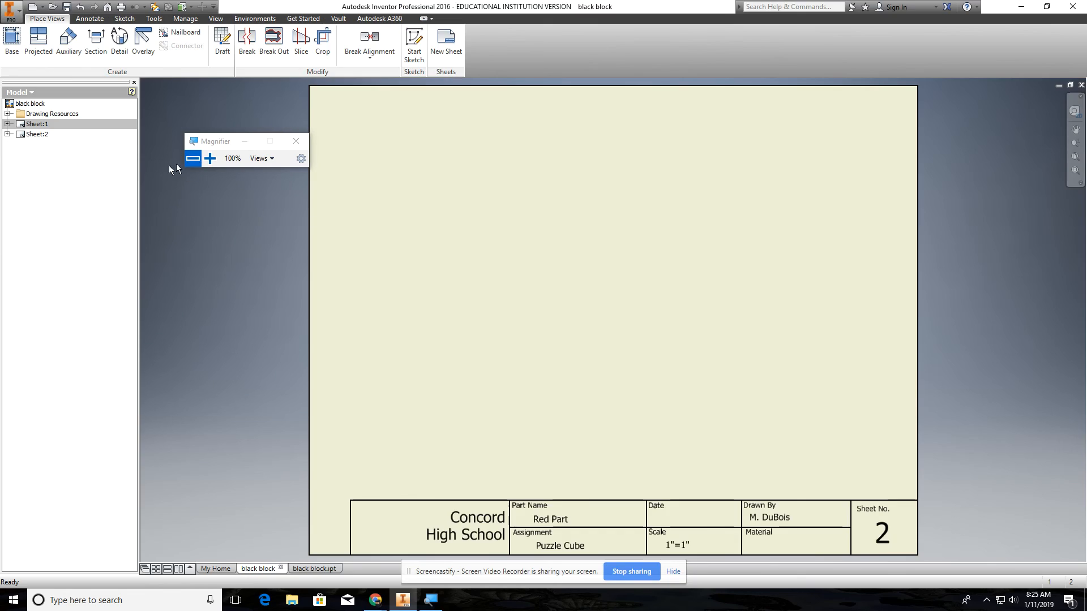
double_click(37, 125)
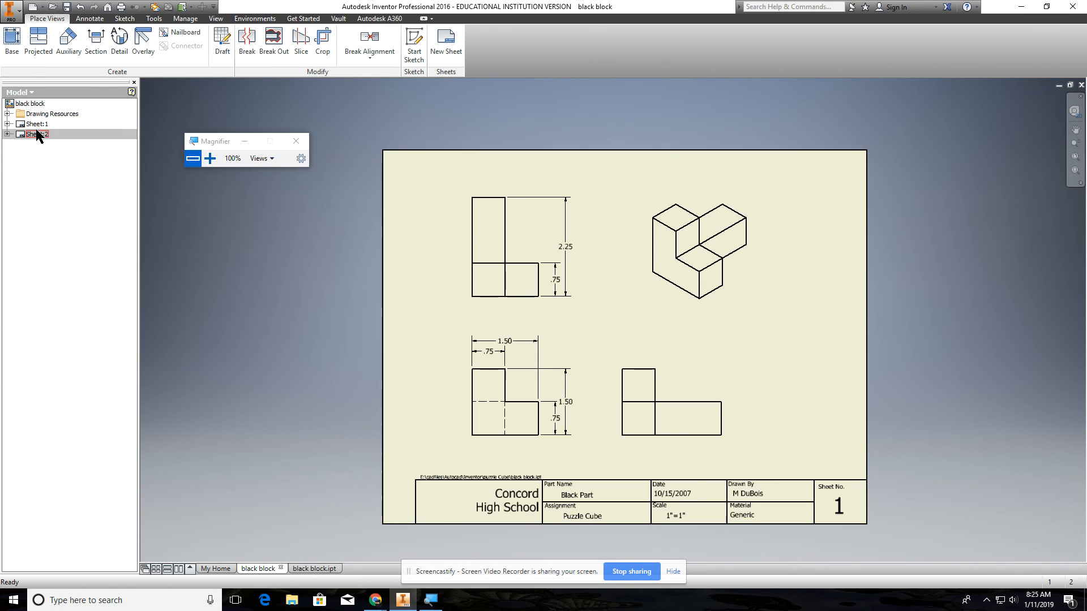
double_click(35, 135)
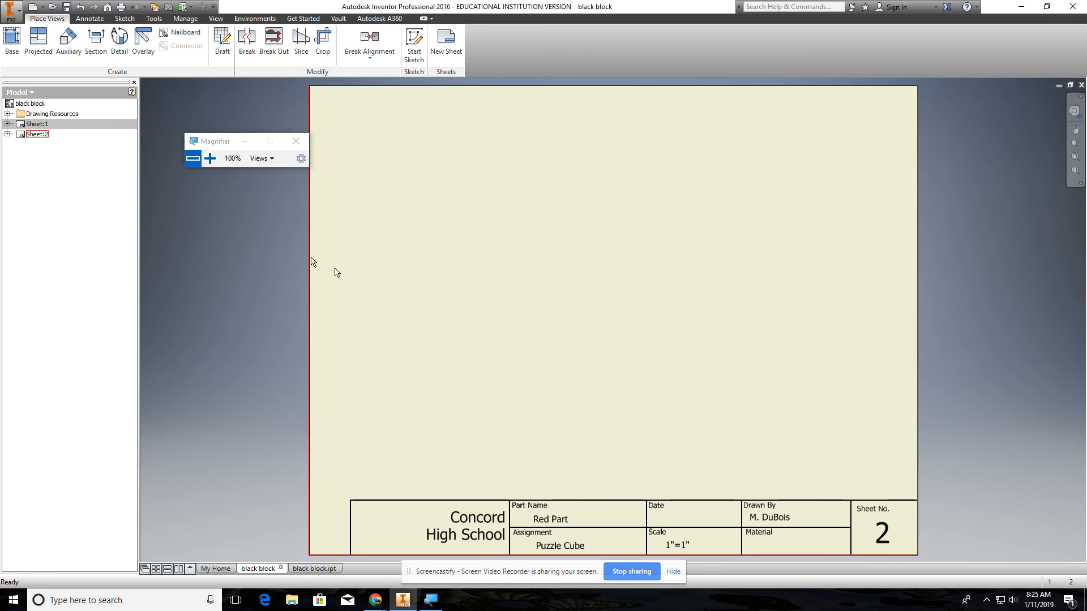
Set up a base view of green block.ipt on Sheet:2 in front orientation at 1:1 scale.
click(12, 43)
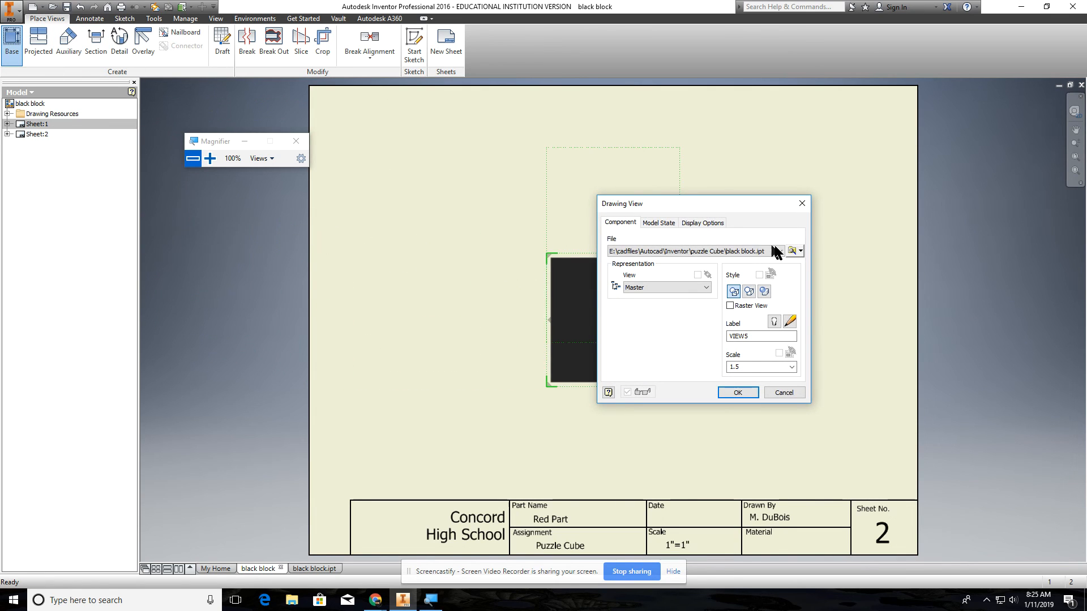
click(792, 251)
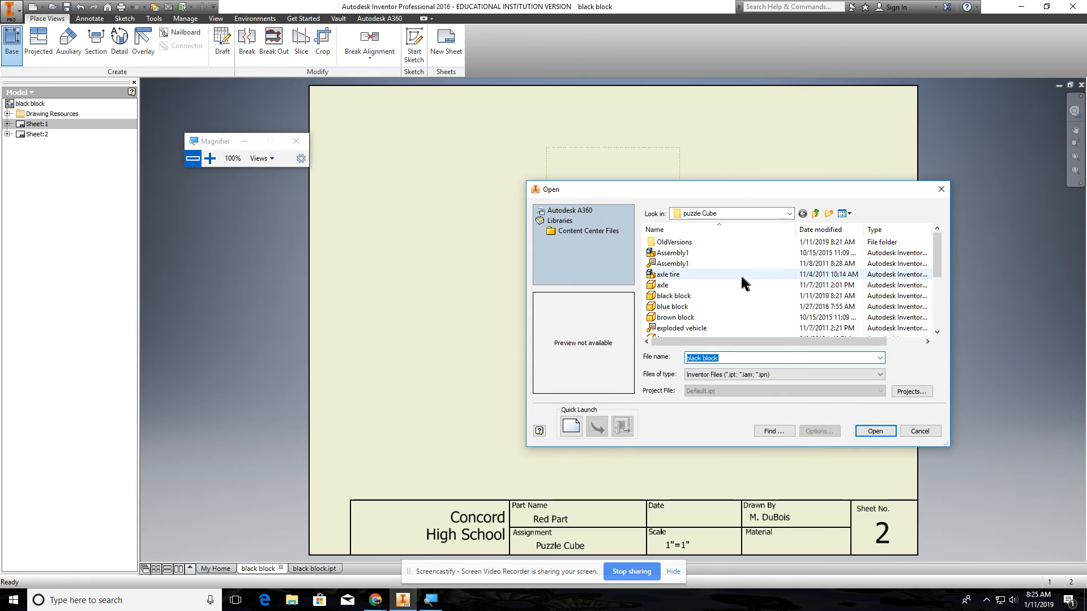
scroll(718, 296, down, 2)
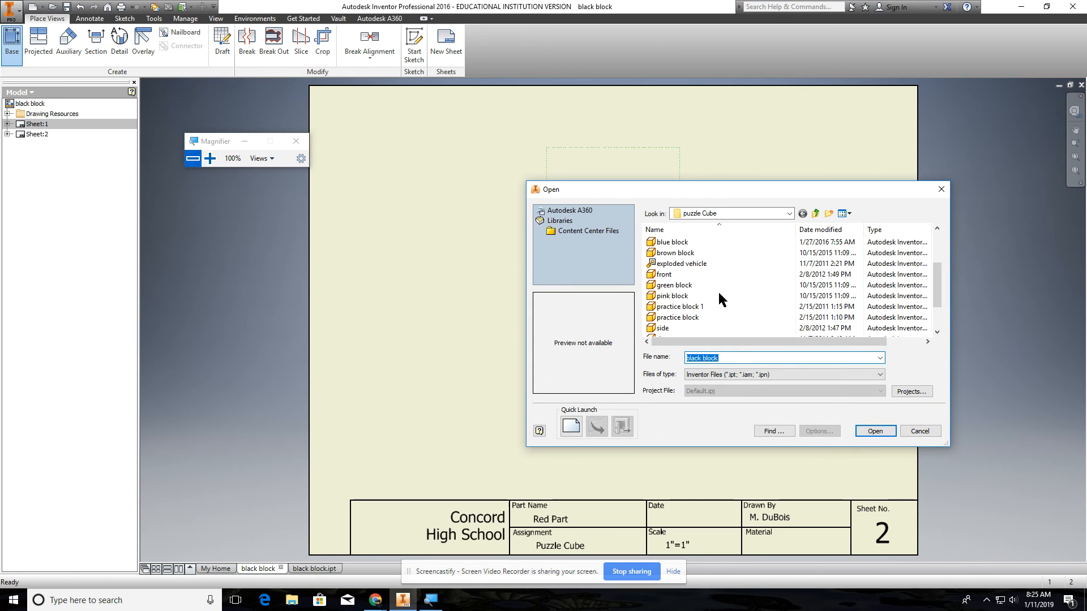
click(687, 286)
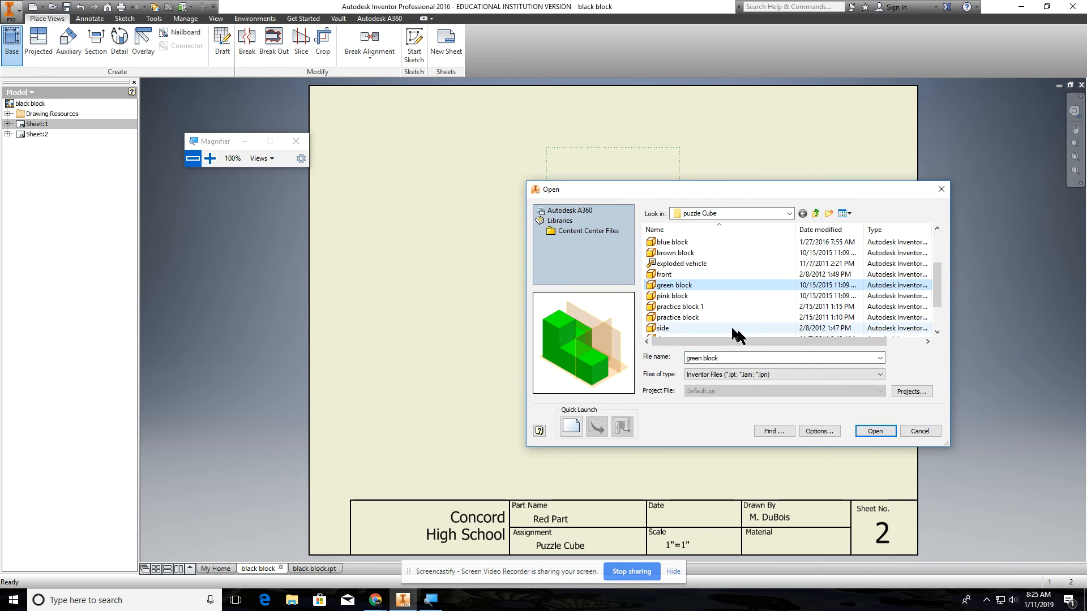
click(875, 432)
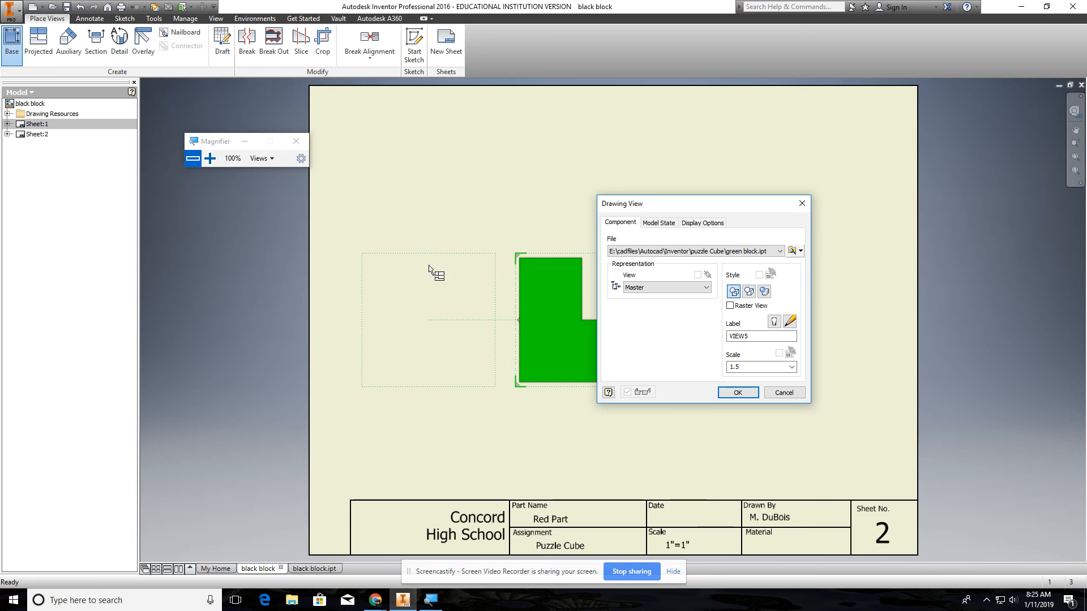
drag(716, 203, 944, 224)
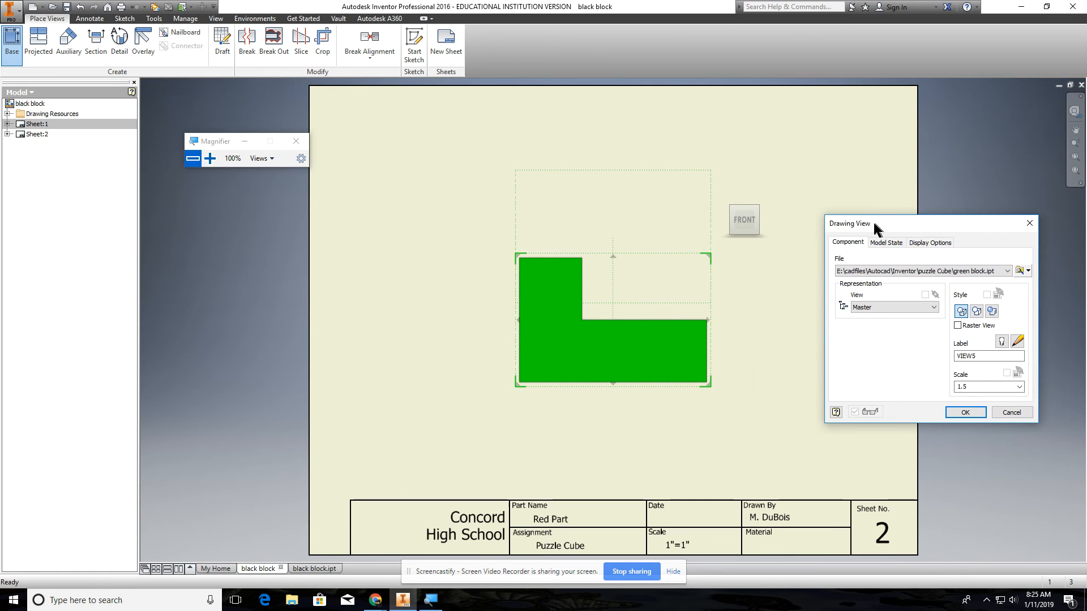
mouse_move(744, 208)
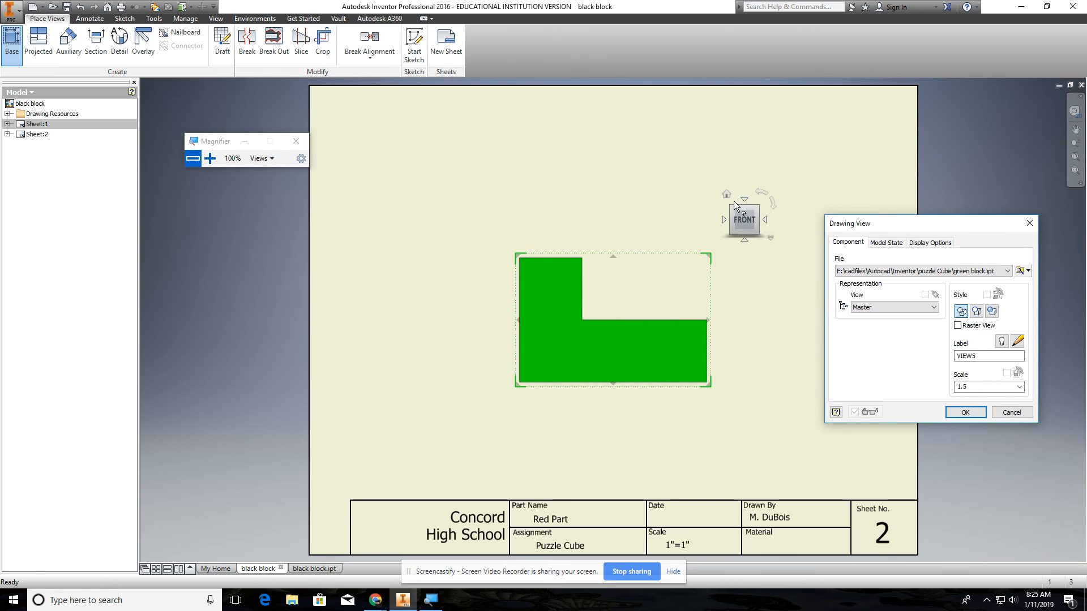
click(727, 195)
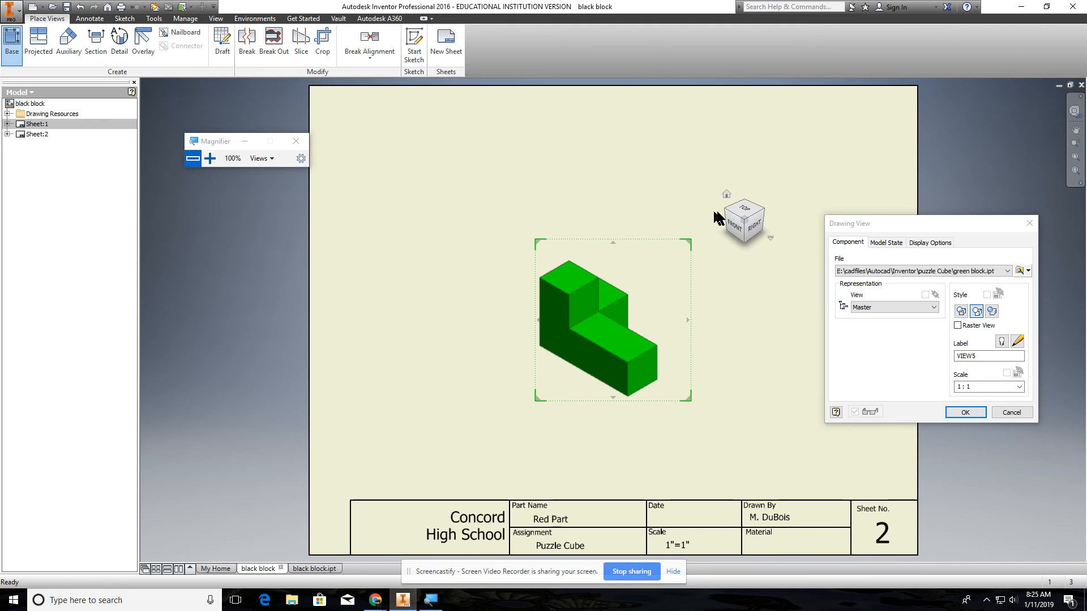
click(734, 226)
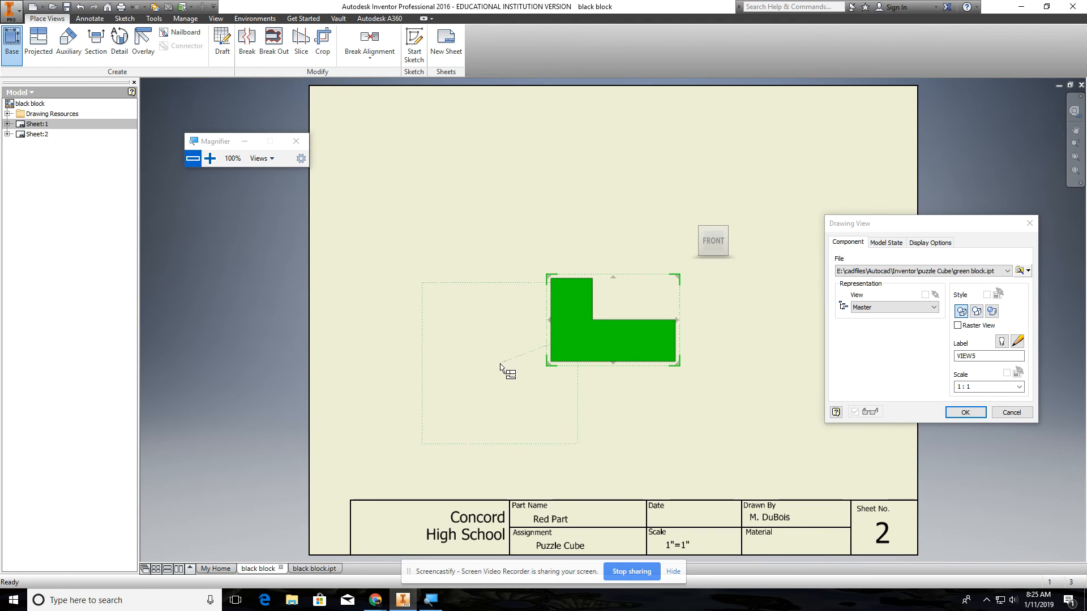
Project top, bottom, left and right views plus four diagonal isometric views around the front view, and create them all.
click(620, 174)
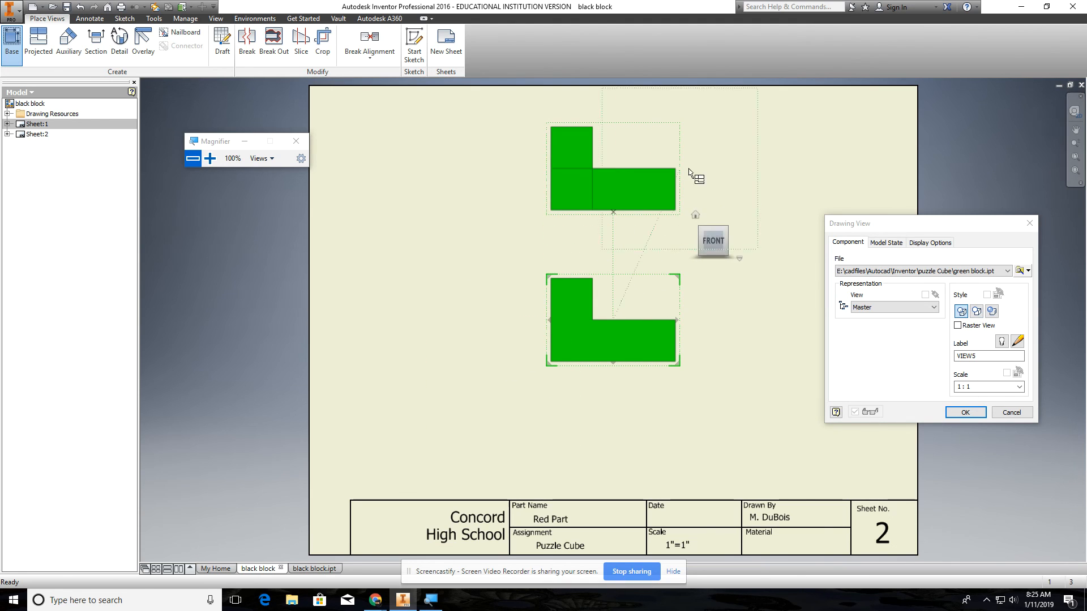
click(813, 159)
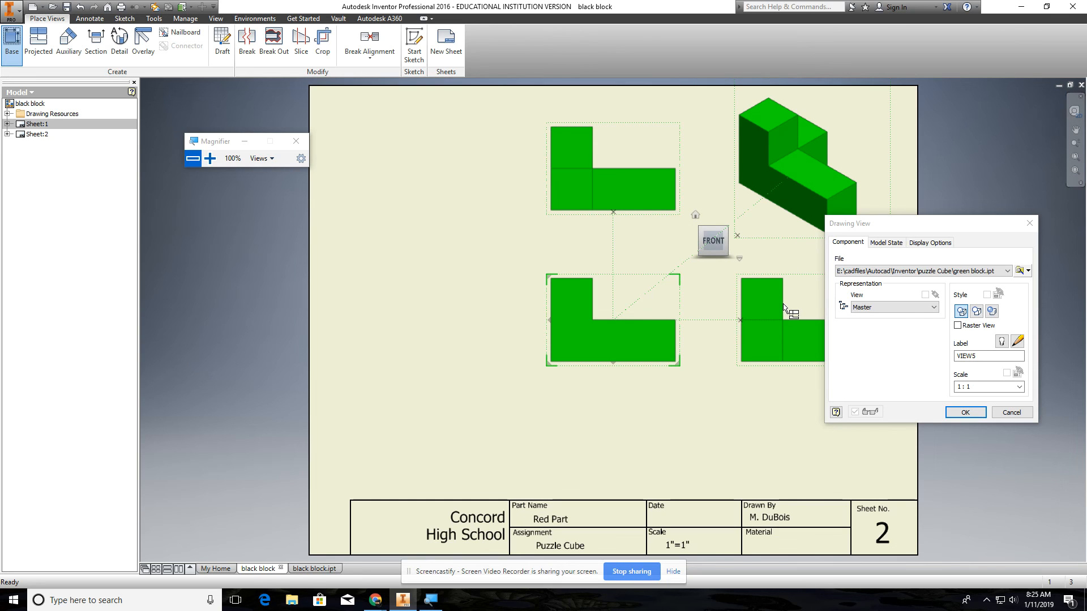
click(785, 305)
click(607, 451)
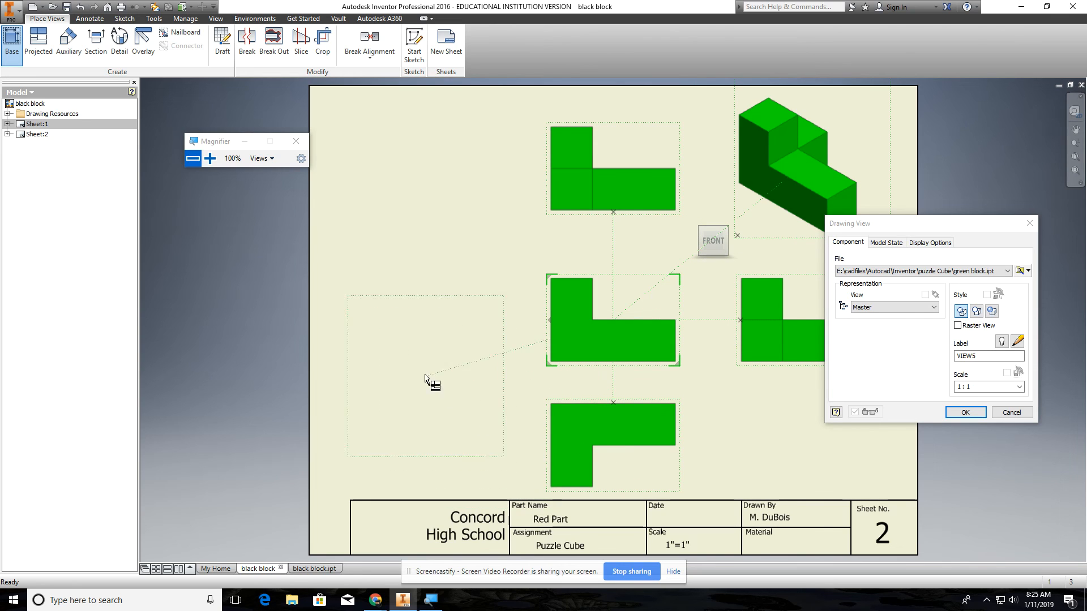
click(429, 348)
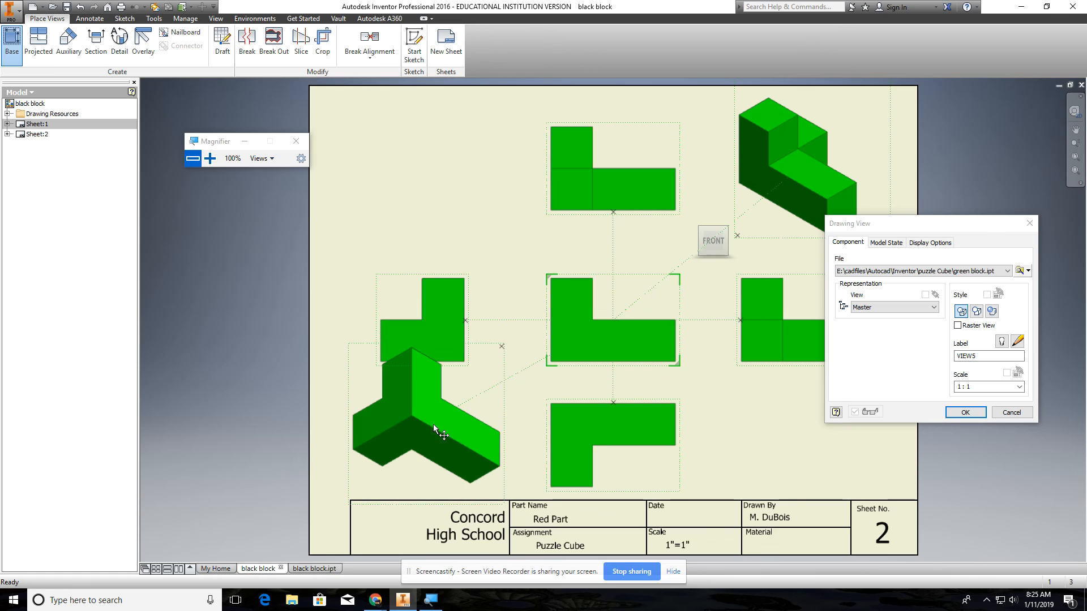
click(791, 443)
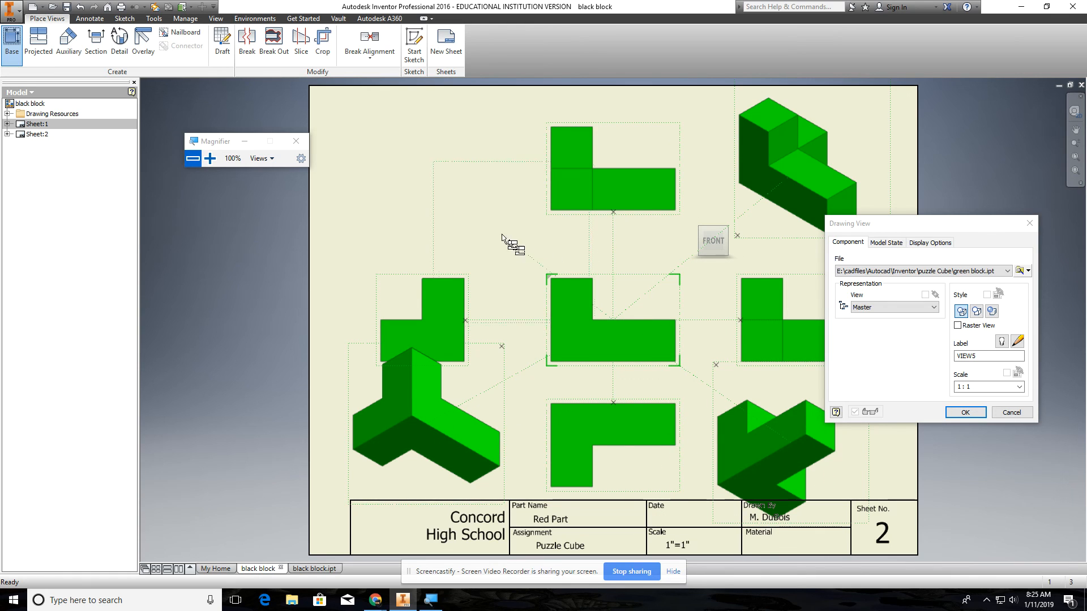
click(436, 187)
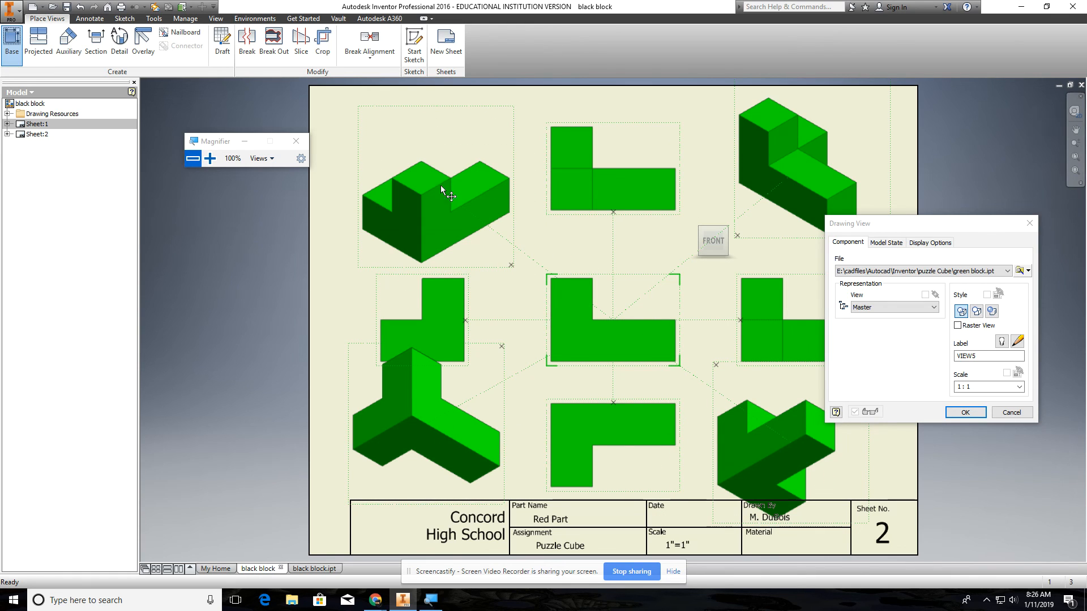
click(966, 413)
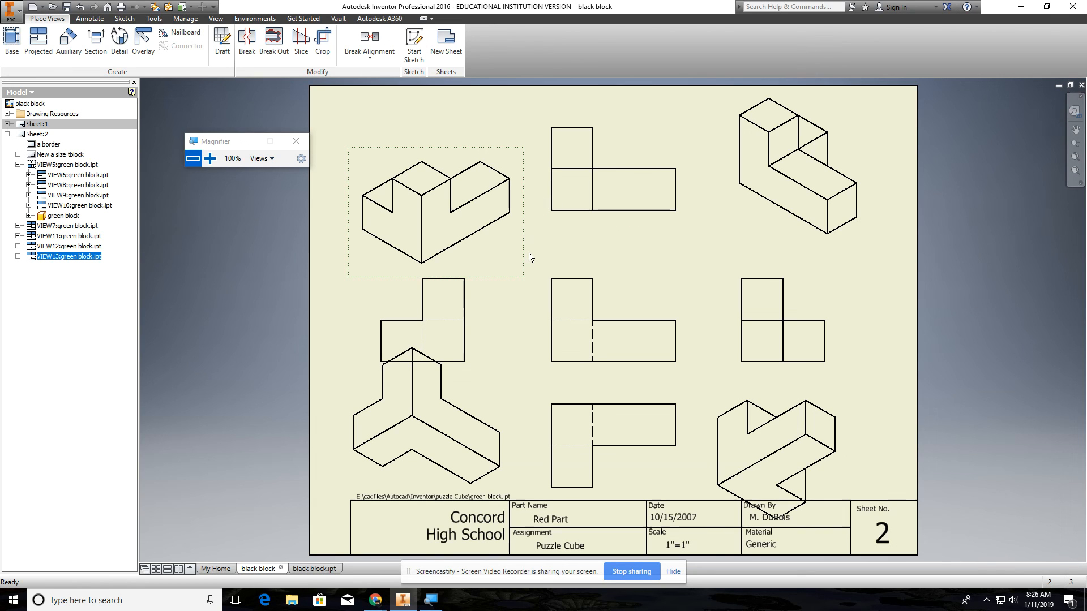
Delete the isometric view above and to the left of the front view.
key(Delete)
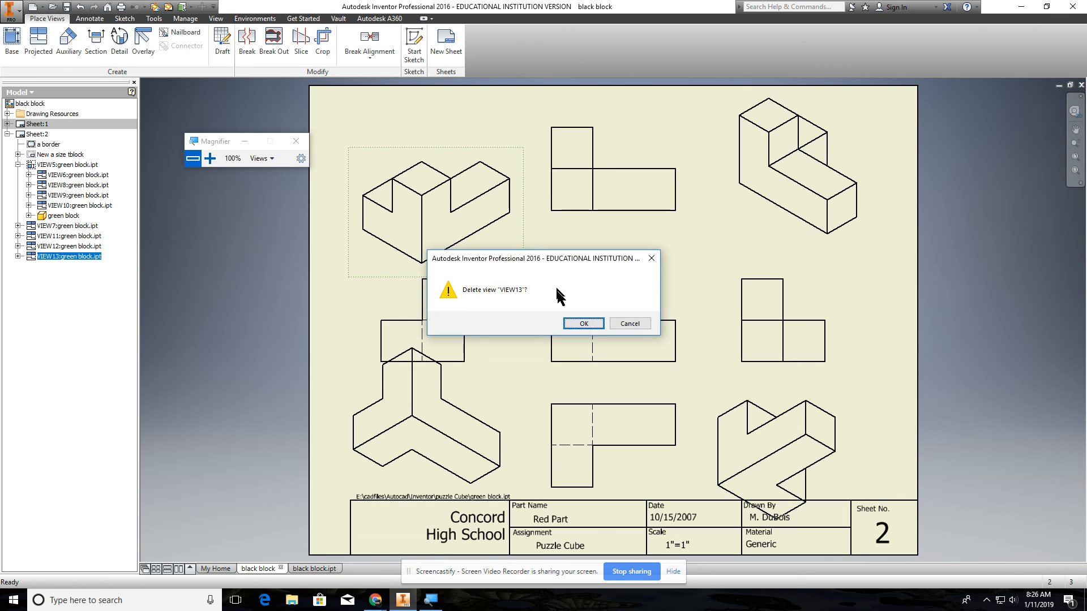
click(584, 322)
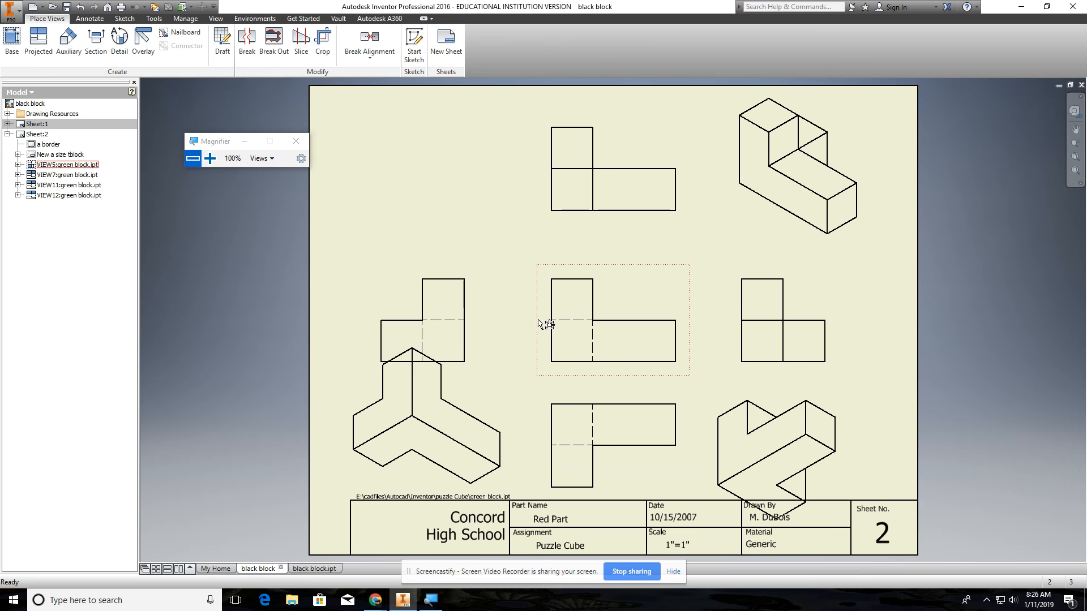
Try deleting the front base view together with its dependent views, and undo that deletion.
click(538, 324)
key(Delete)
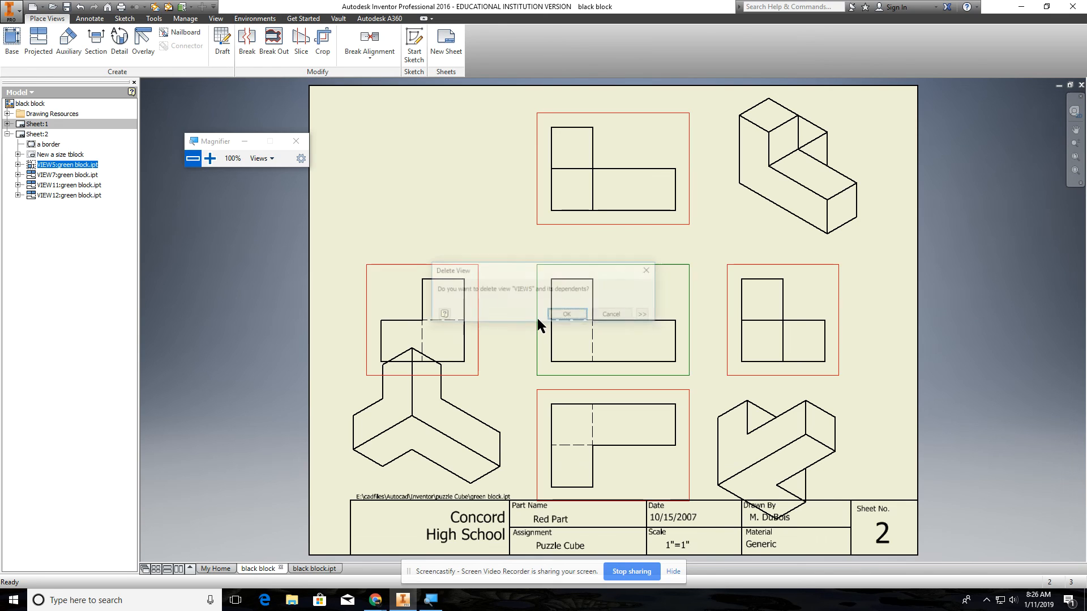
click(556, 315)
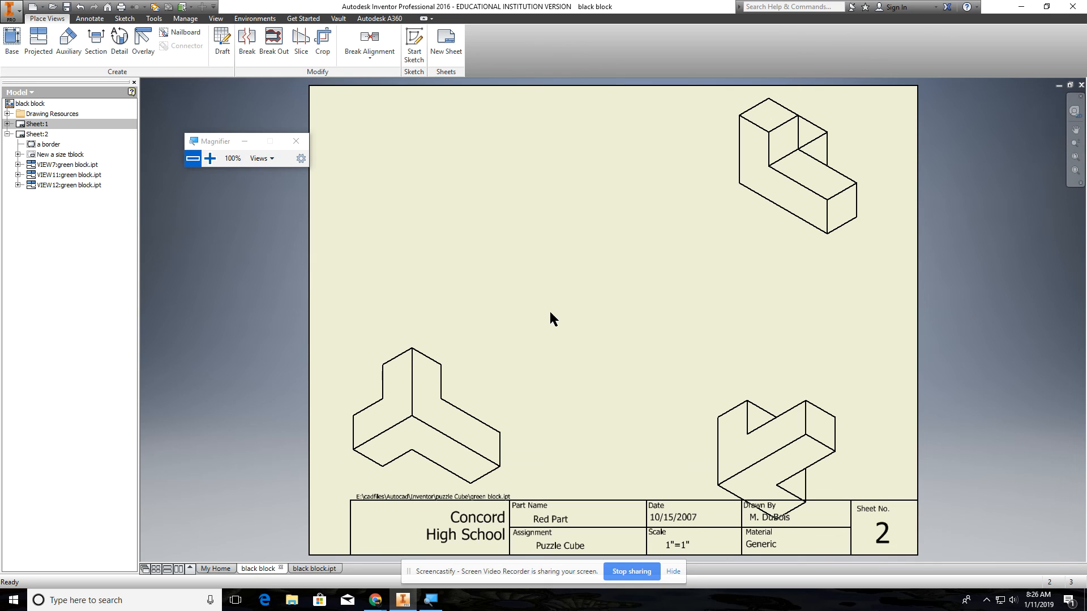
key(ctrl+z)
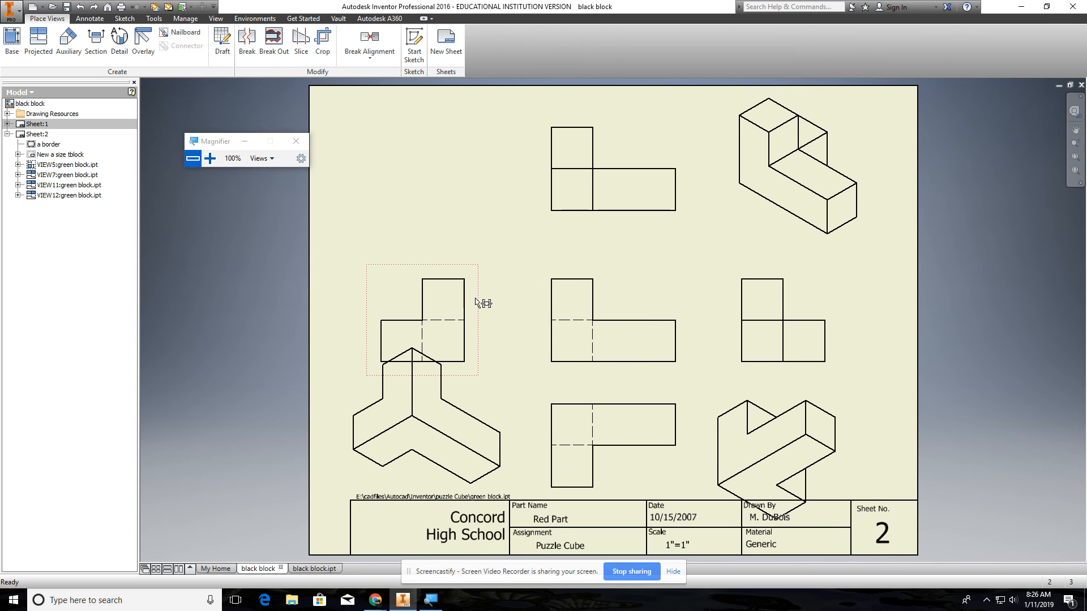
Delete the left-side view, the bottom view and the two lower isometric views, keeping the front, top, right and upper-right isometric views.
click(476, 301)
key(Delete)
click(573, 321)
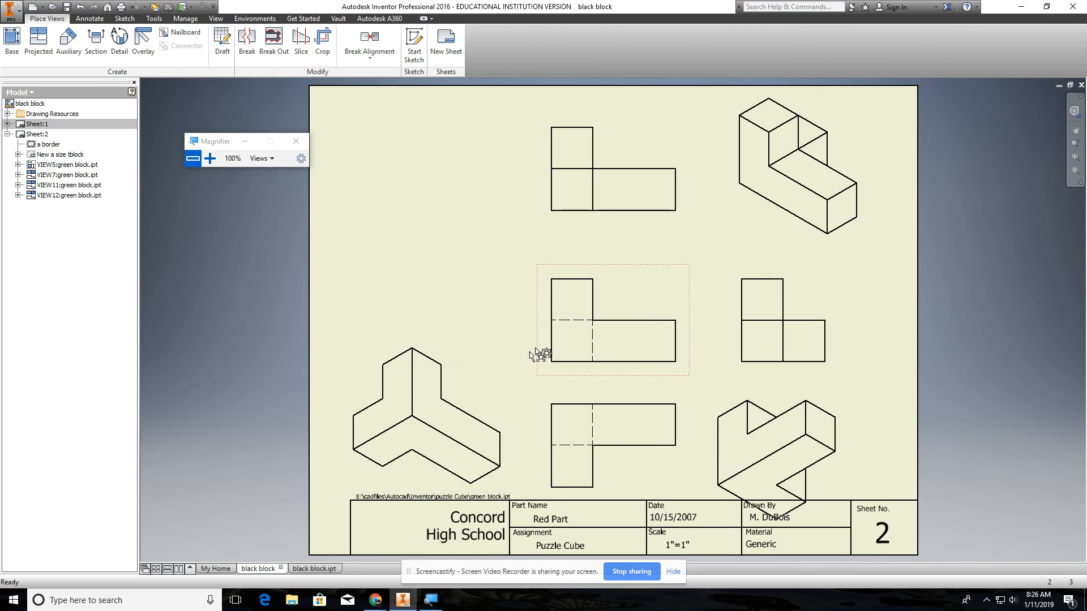
click(512, 373)
key(Delete)
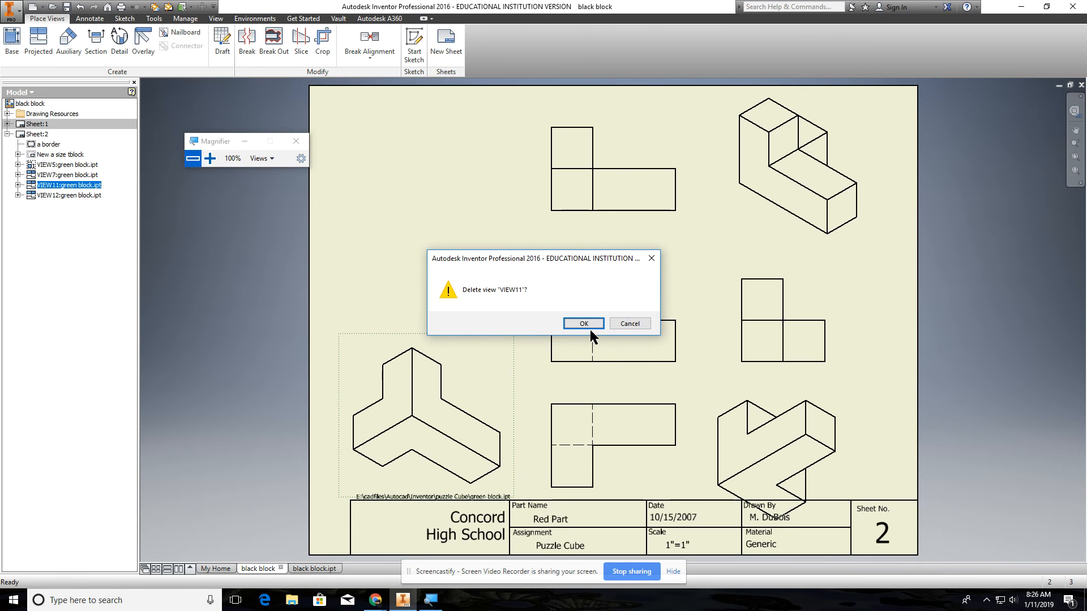
click(589, 327)
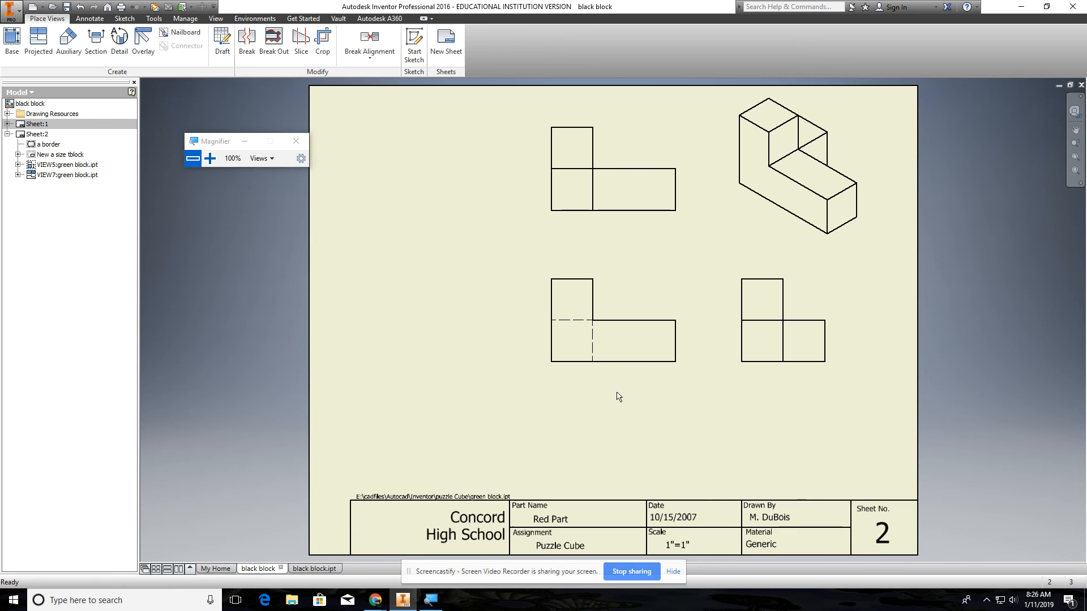
Space out the remaining views on the sheet by moving the front view down and left and repositioning the top, isometric and side views.
click(579, 374)
drag(577, 378, 447, 451)
drag(558, 224, 536, 259)
drag(728, 233, 687, 269)
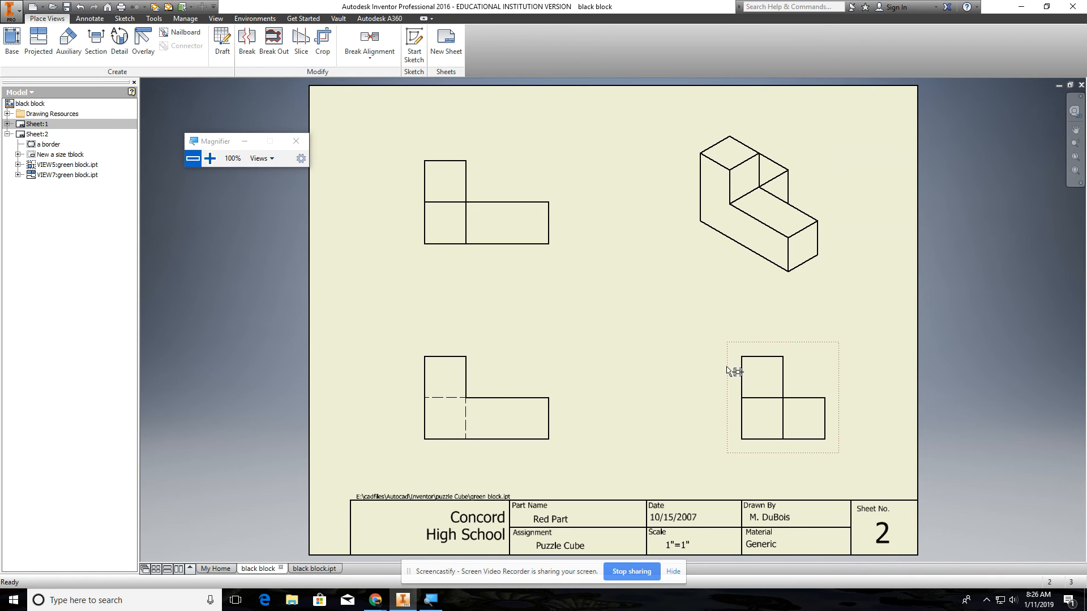
drag(729, 369, 673, 369)
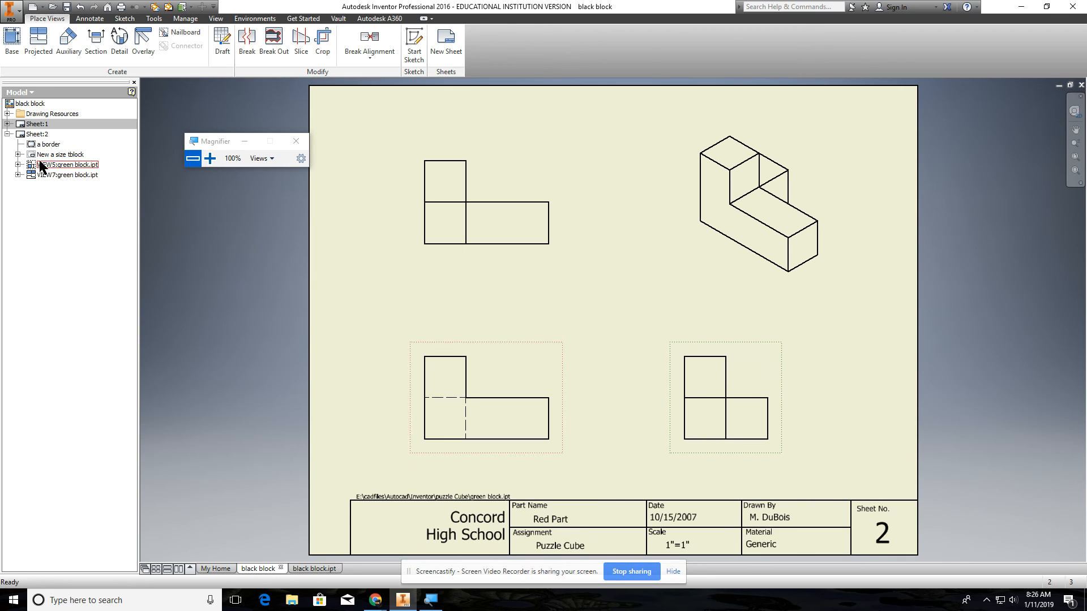
Open the field text of Sheet:2's title block to examine its property fields, and leave without making changes.
click(18, 155)
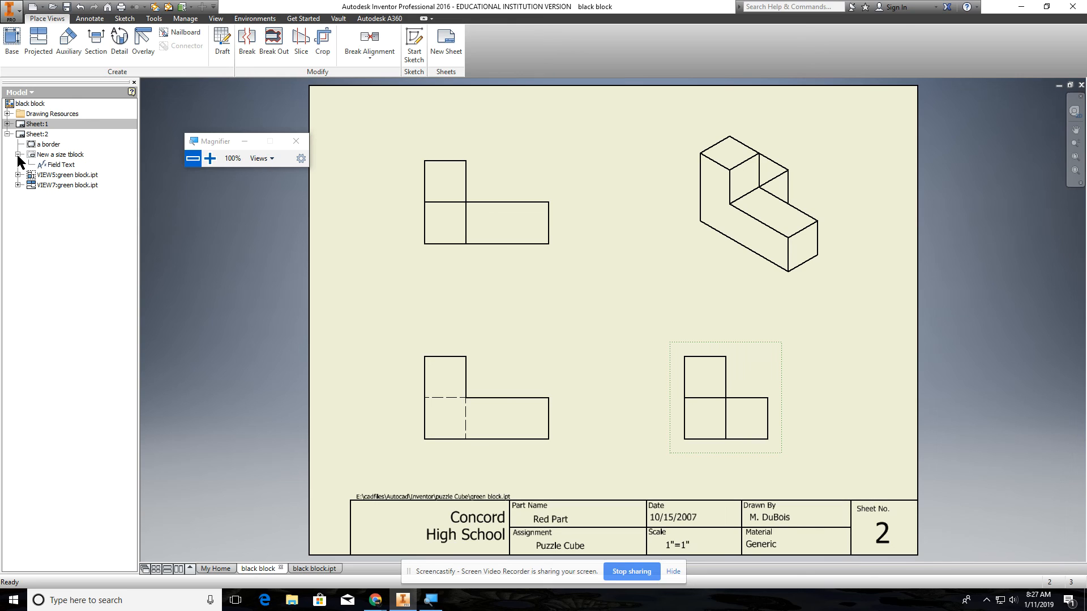
double_click(53, 164)
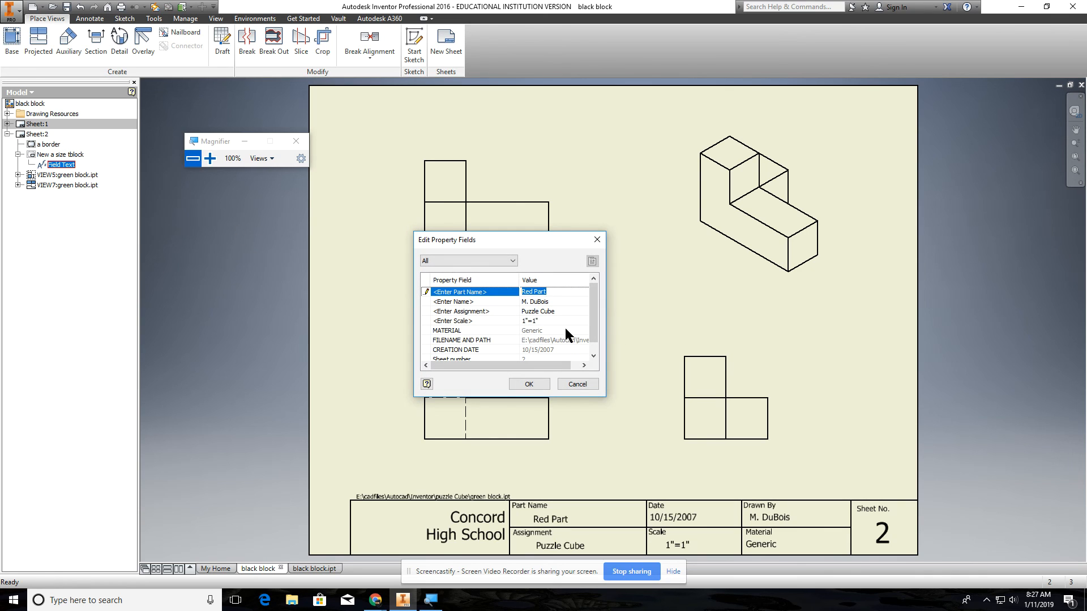
click(575, 385)
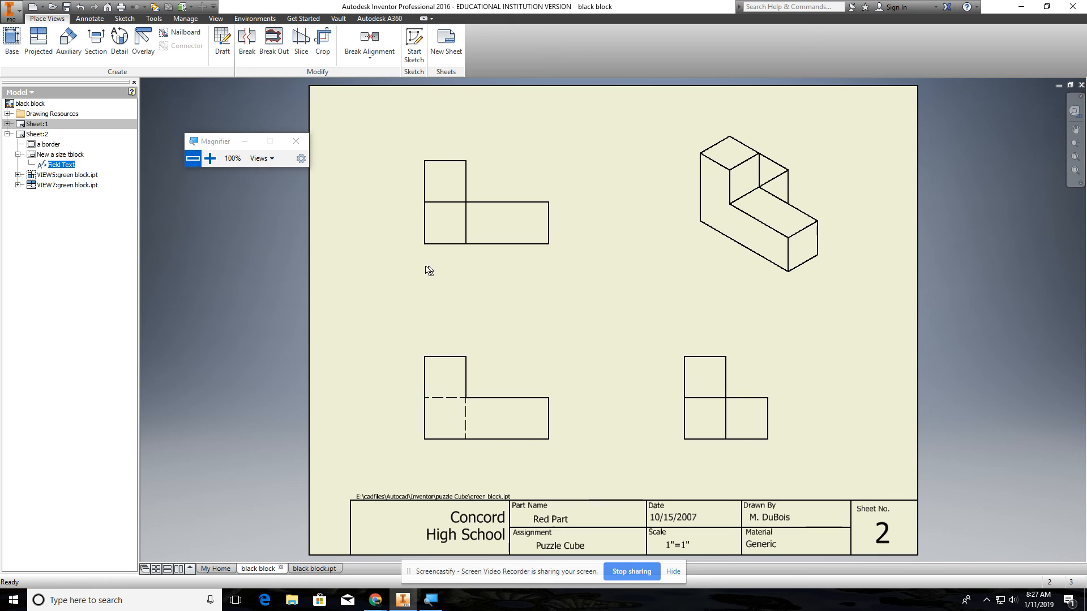